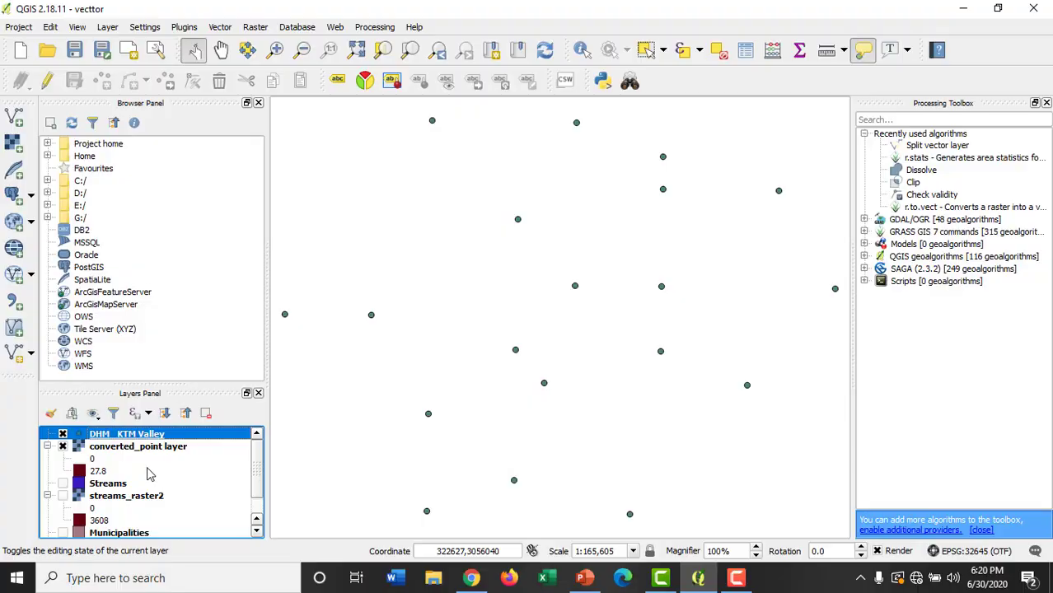
- Switch off the converted_point and Streams layers and toggle the Municipalities layer checkboxes
click(63, 446)
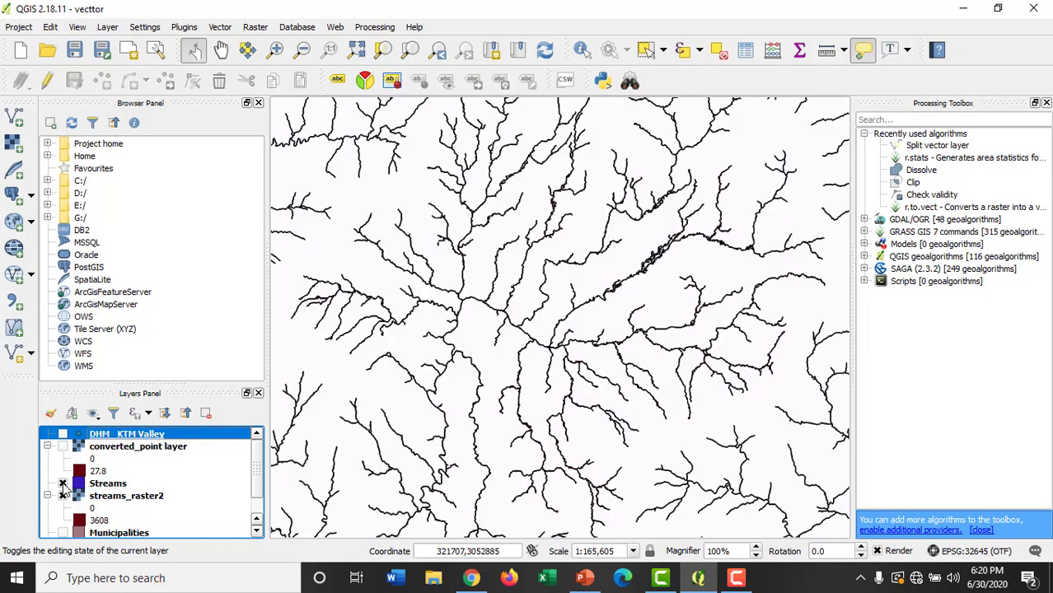
click(63, 483)
click(63, 531)
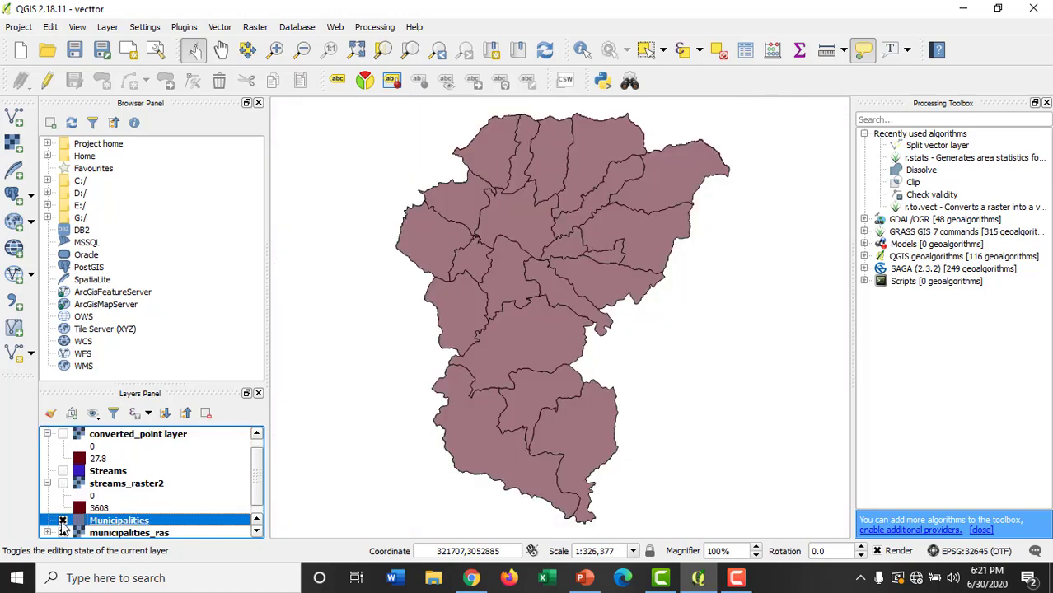
click(63, 521)
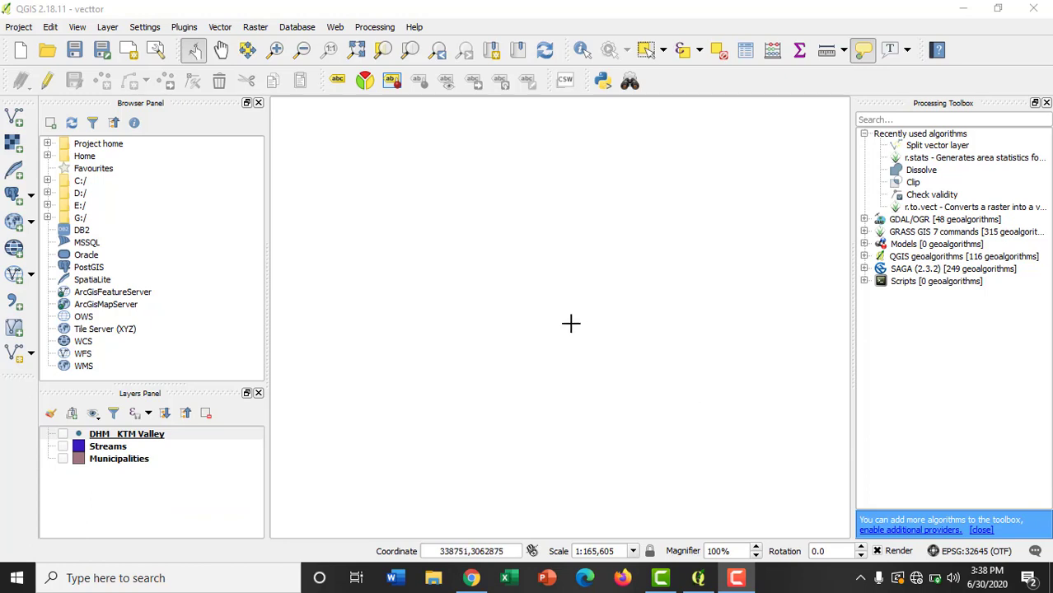
- Toggle DHM_KTM Valley, Streams and Municipalities on and off, ending with only DHM_KTM Valley visible
click(63, 434)
click(63, 434)
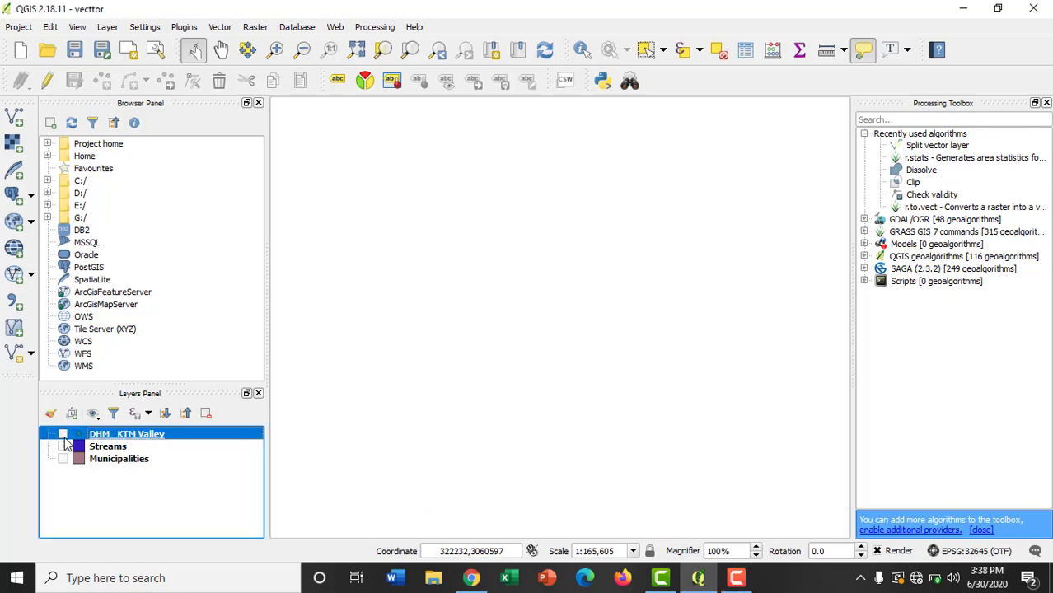
click(63, 445)
click(63, 446)
click(63, 459)
click(63, 458)
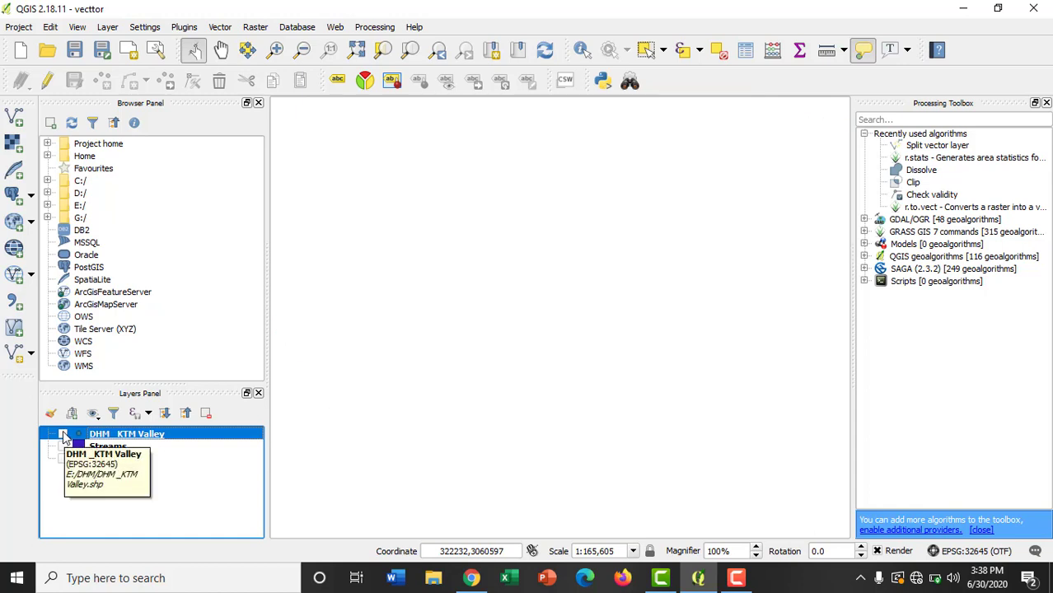
click(63, 435)
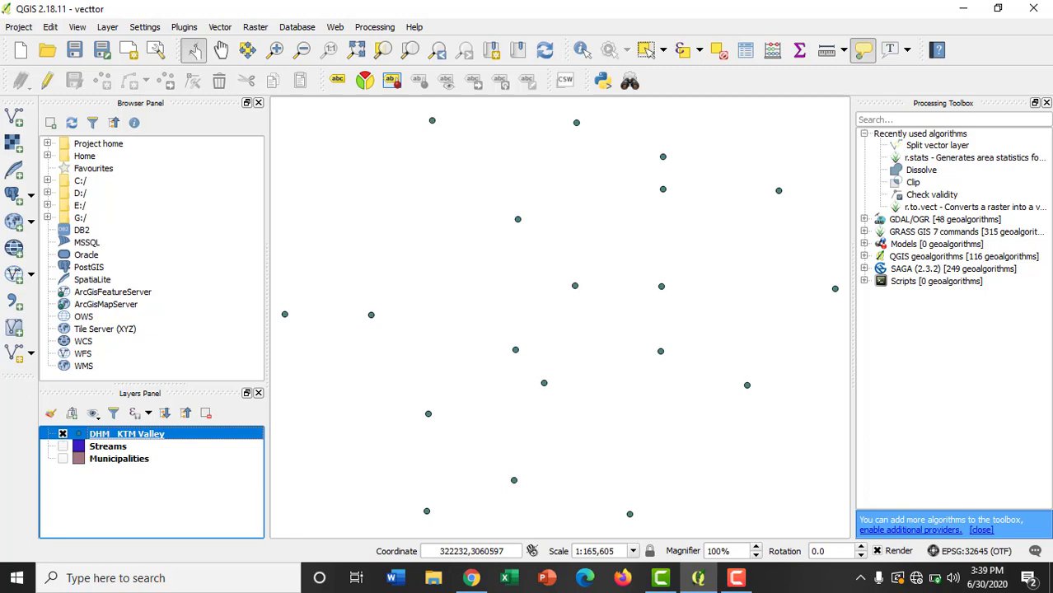
- Start Rasterize (Vector to raster) with DHM_KTM Valley as input and Latitude as the attribute field
click(253, 28)
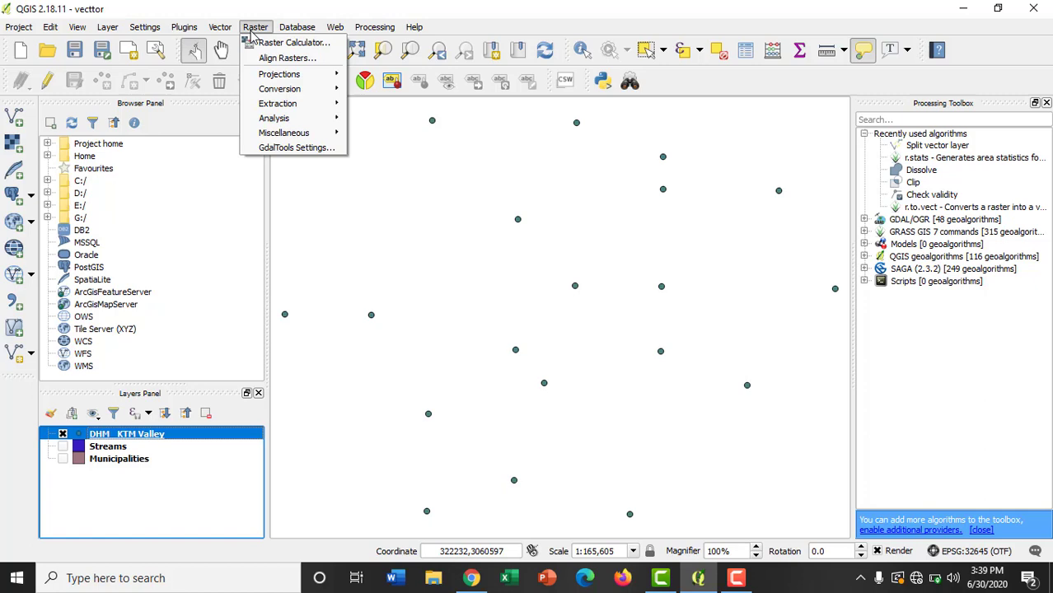
mouse_move(287, 92)
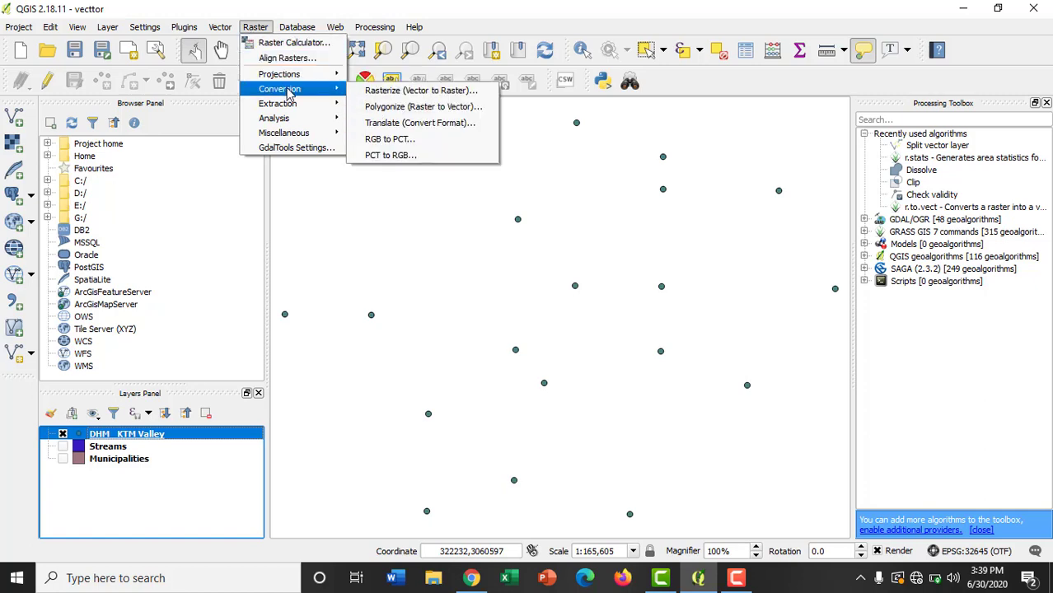
click(384, 93)
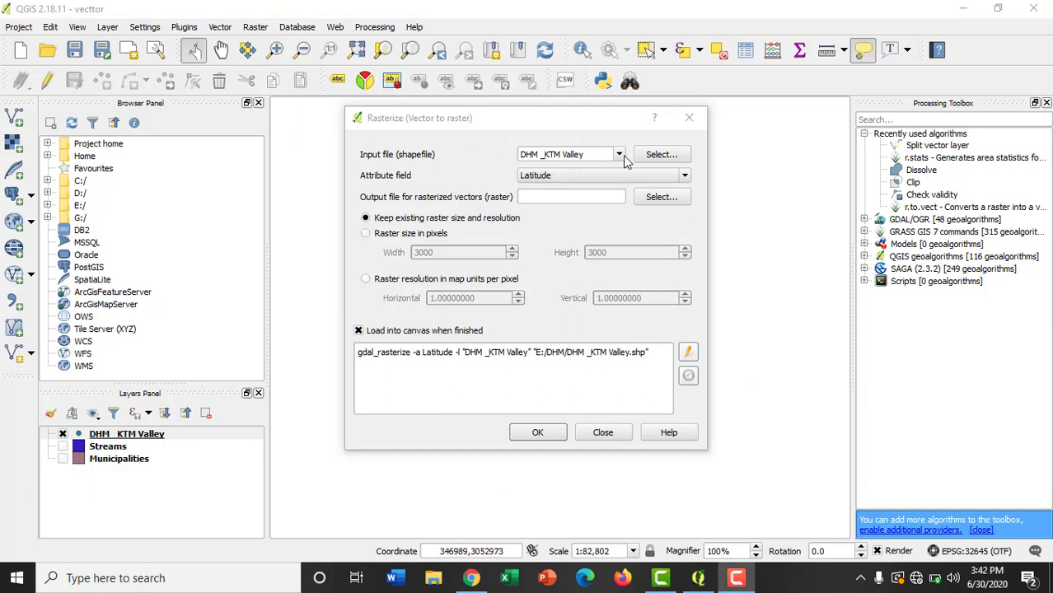
click(622, 155)
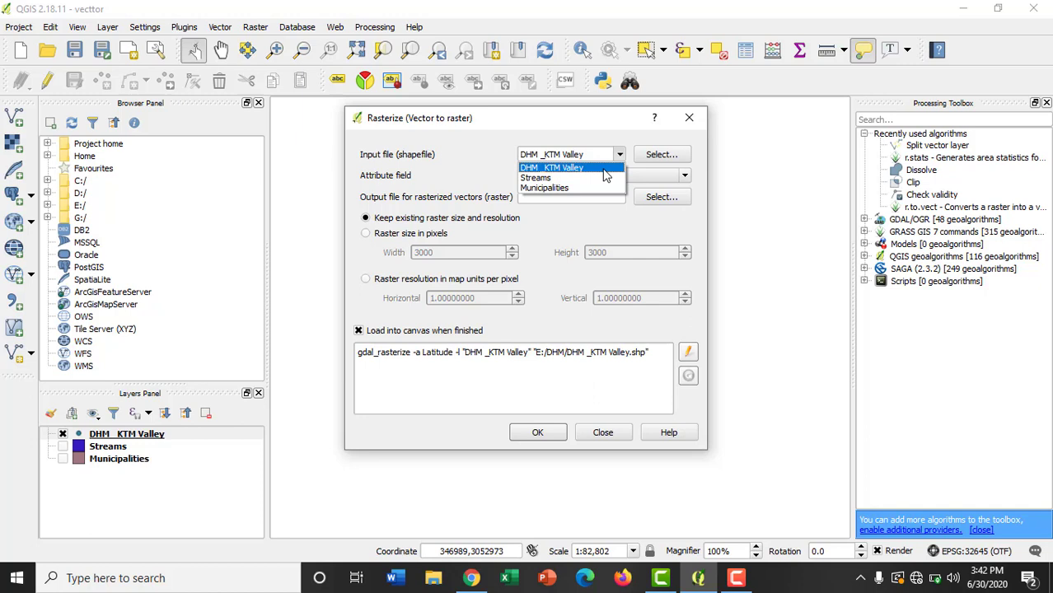
click(602, 169)
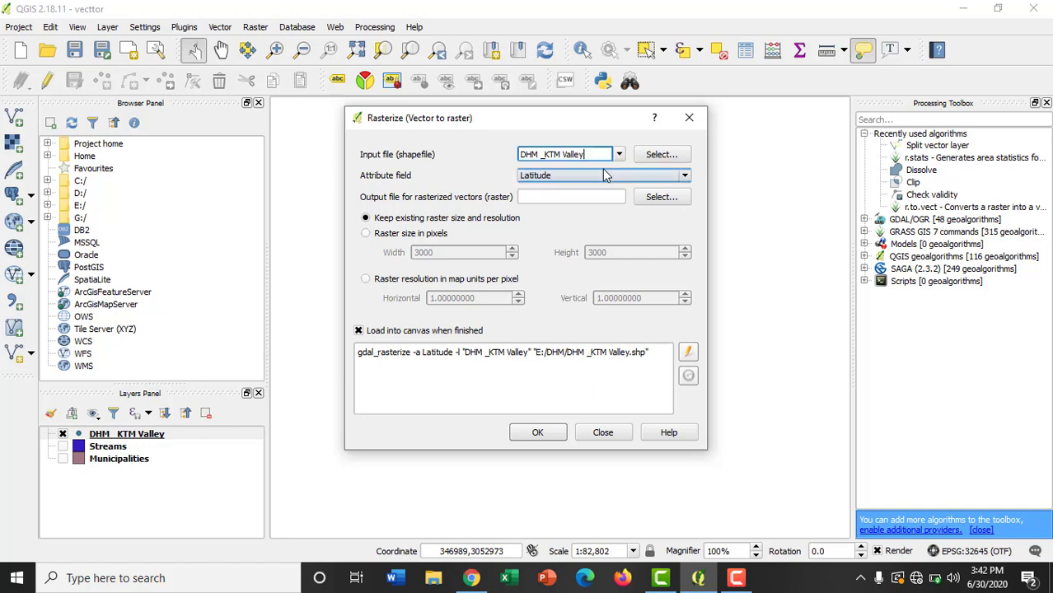
click(685, 175)
click(686, 176)
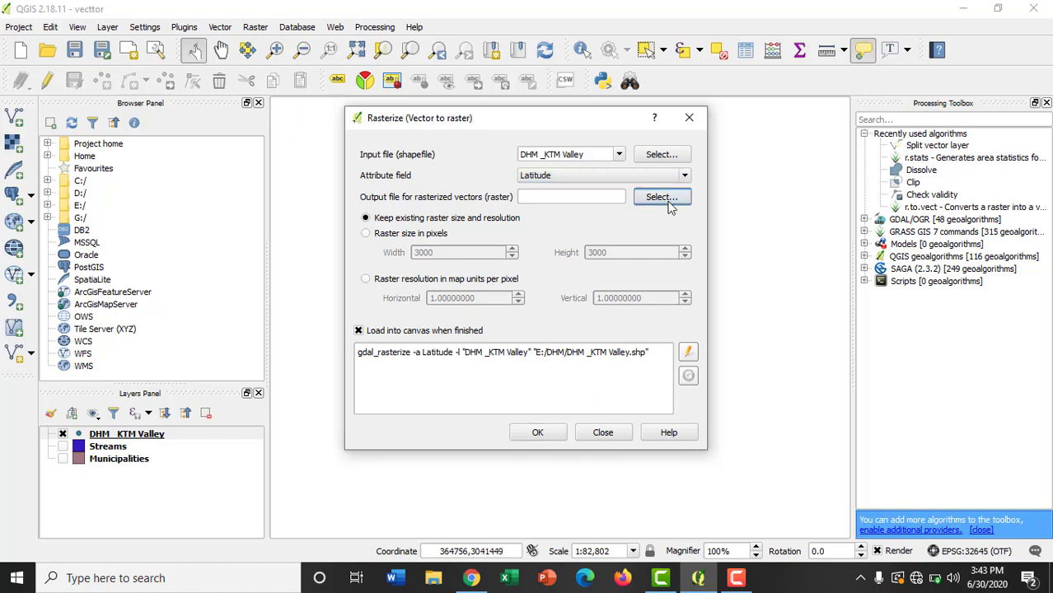
- Set the rasterize output file to converted_point layer.tif
click(669, 201)
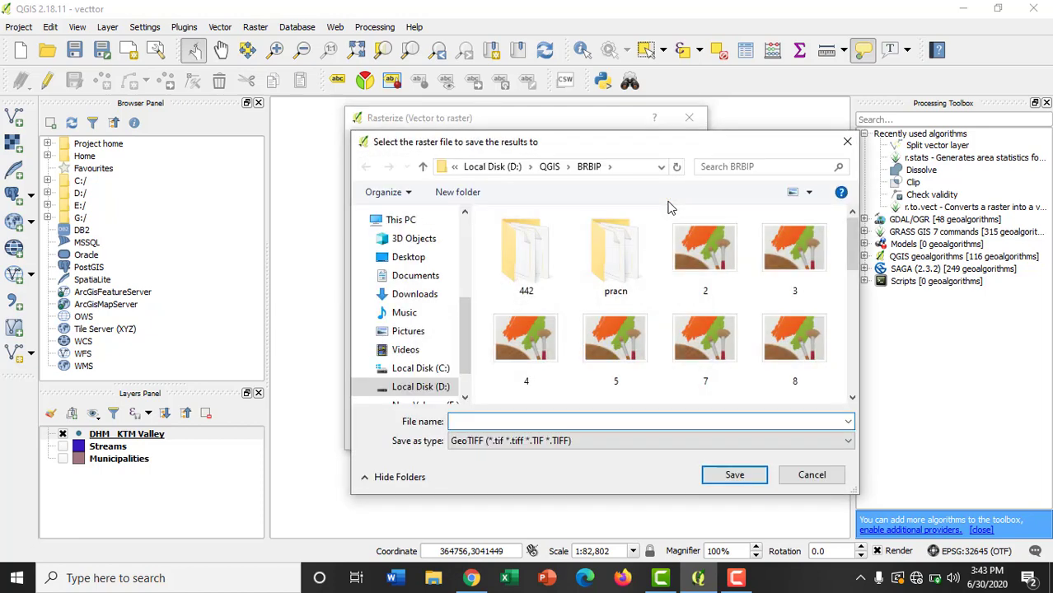
text(conv)
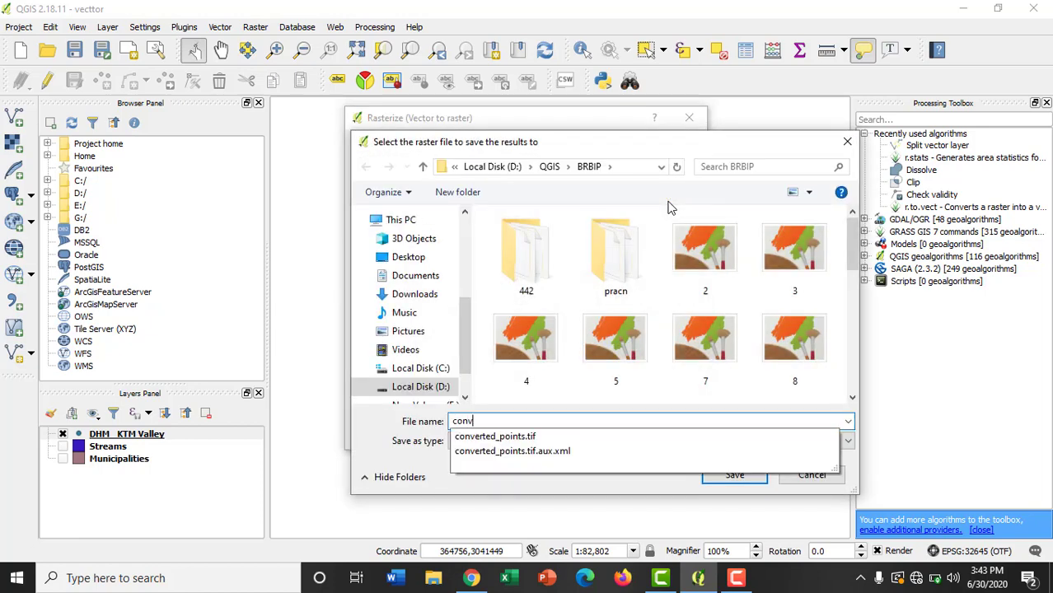
text(erted_point layer)
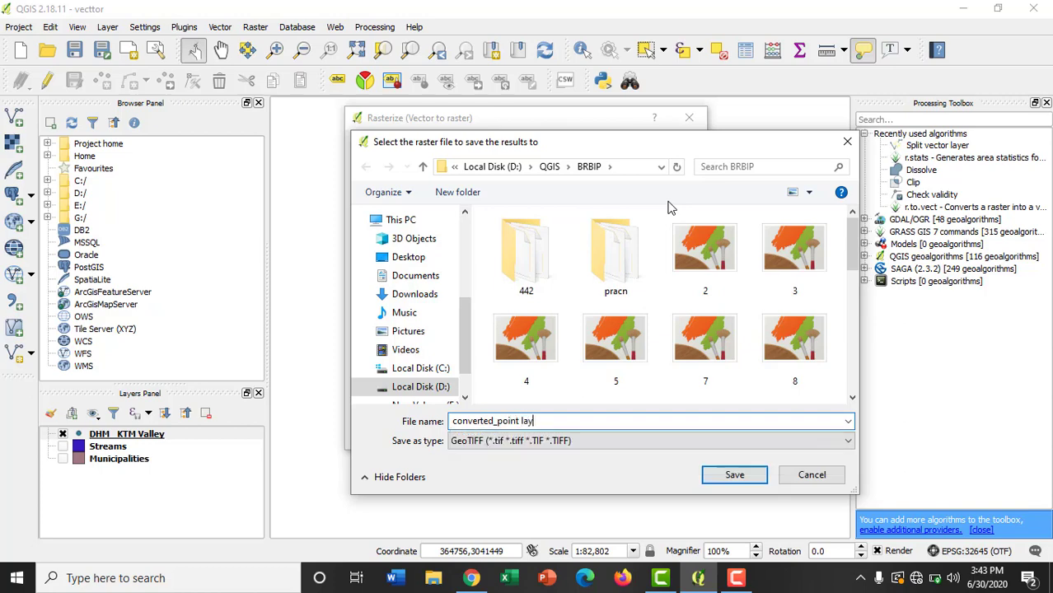
click(733, 476)
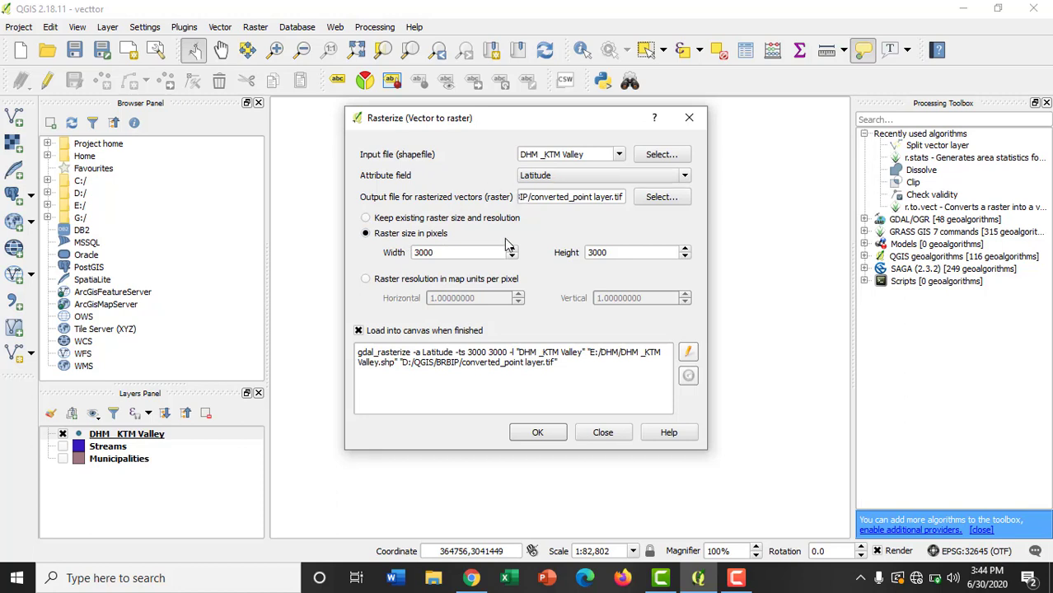
- Use a 100 × 100 map-unit resolution, run the rasterization and close the dialogs
click(367, 280)
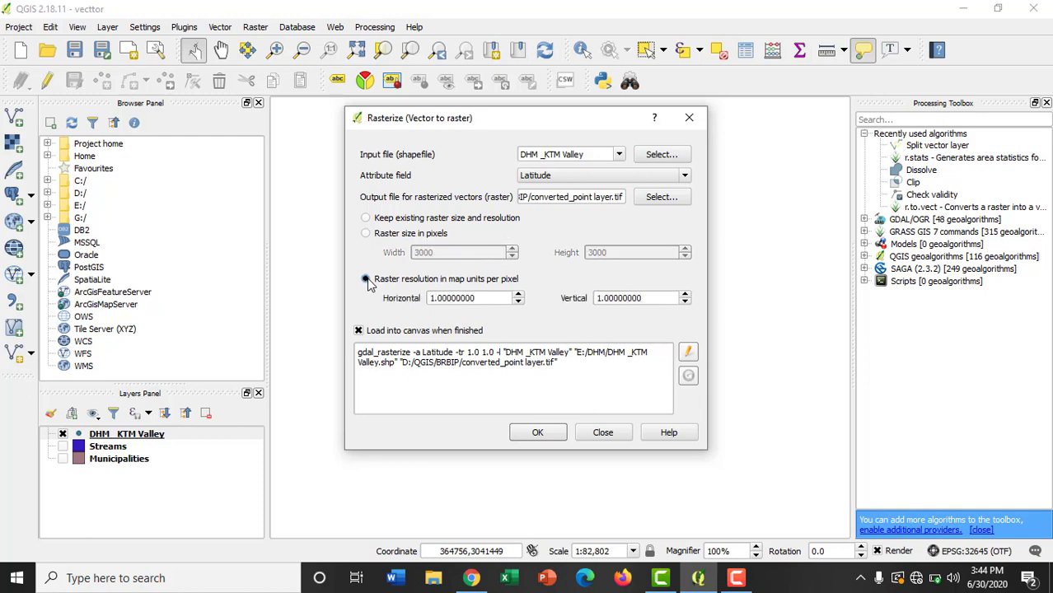
click(433, 299)
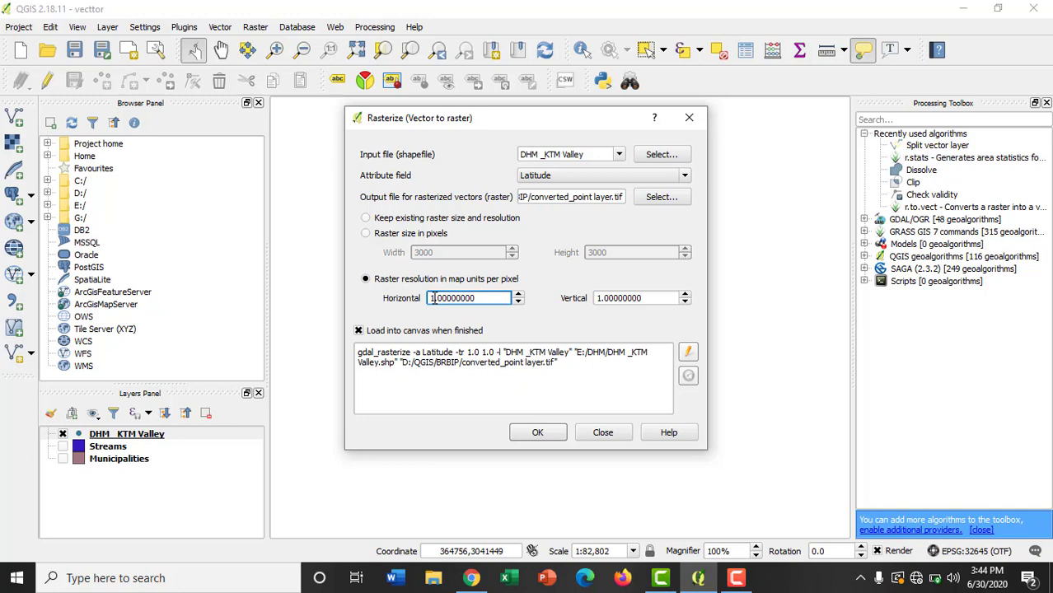
text(00)
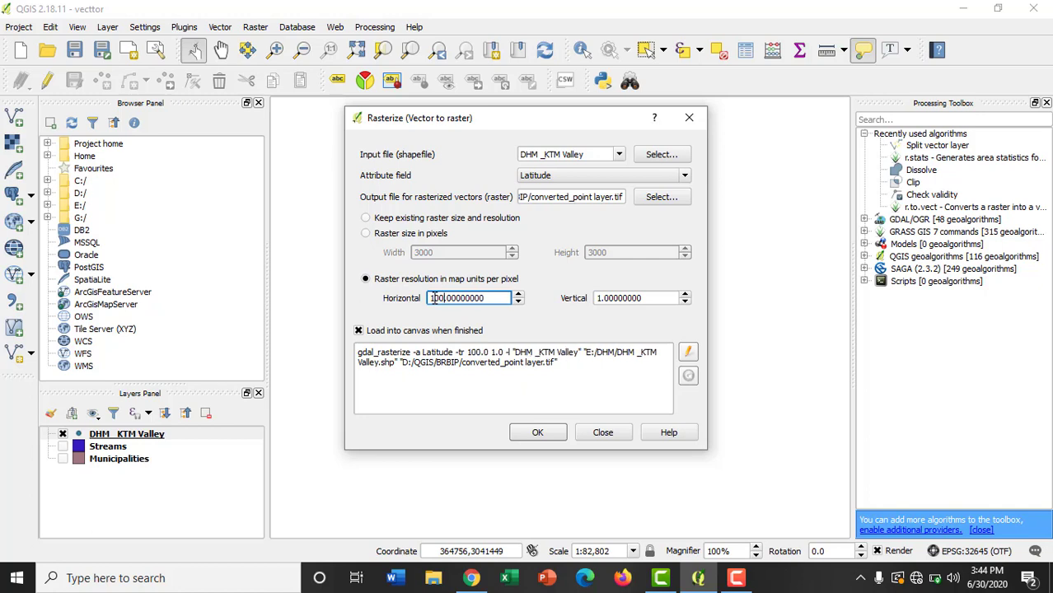
click(602, 300)
text(00)
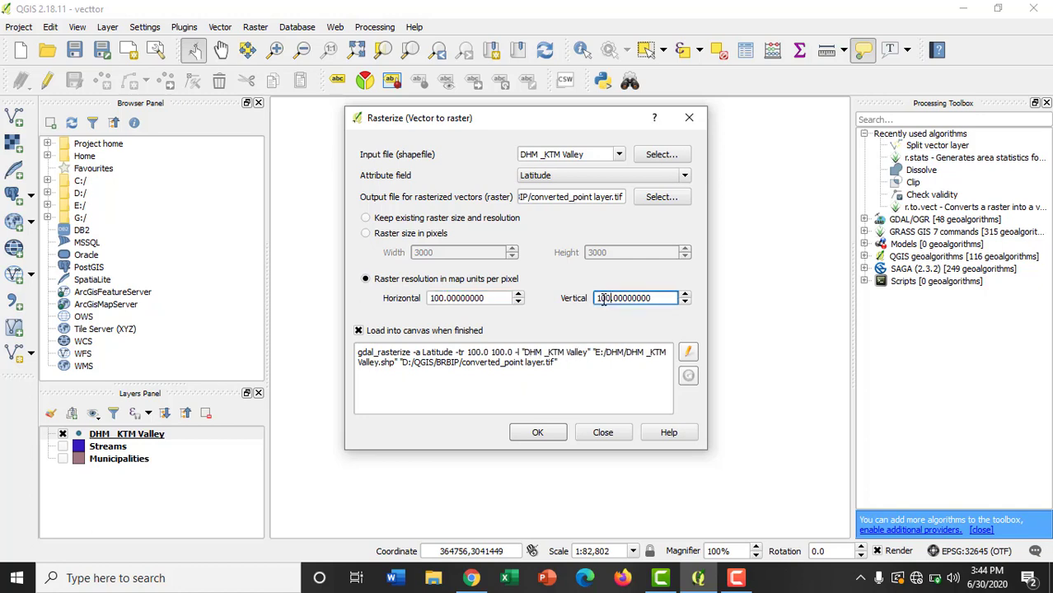
click(537, 434)
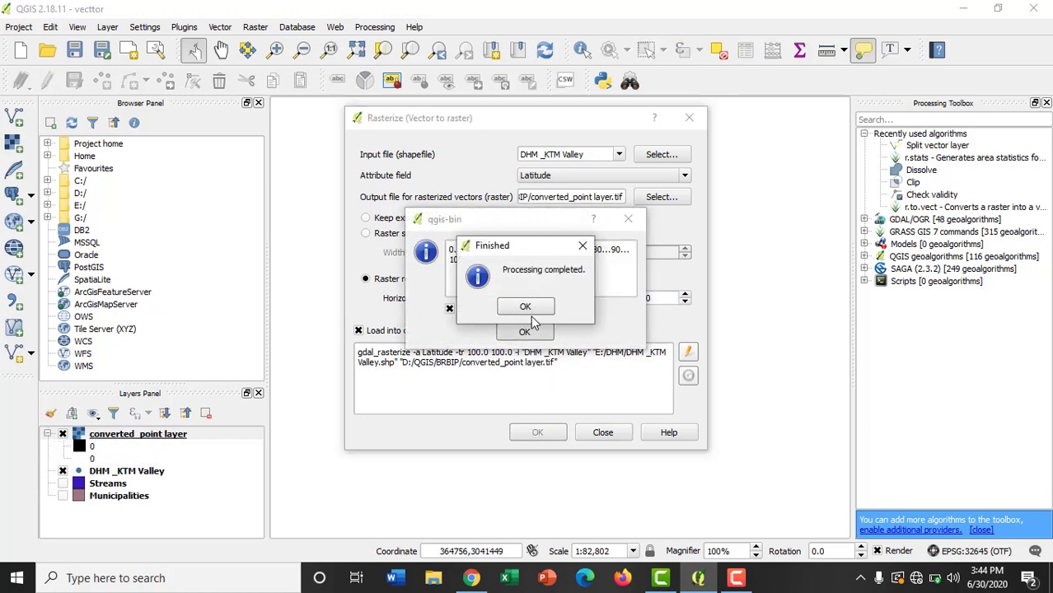
click(529, 308)
click(530, 336)
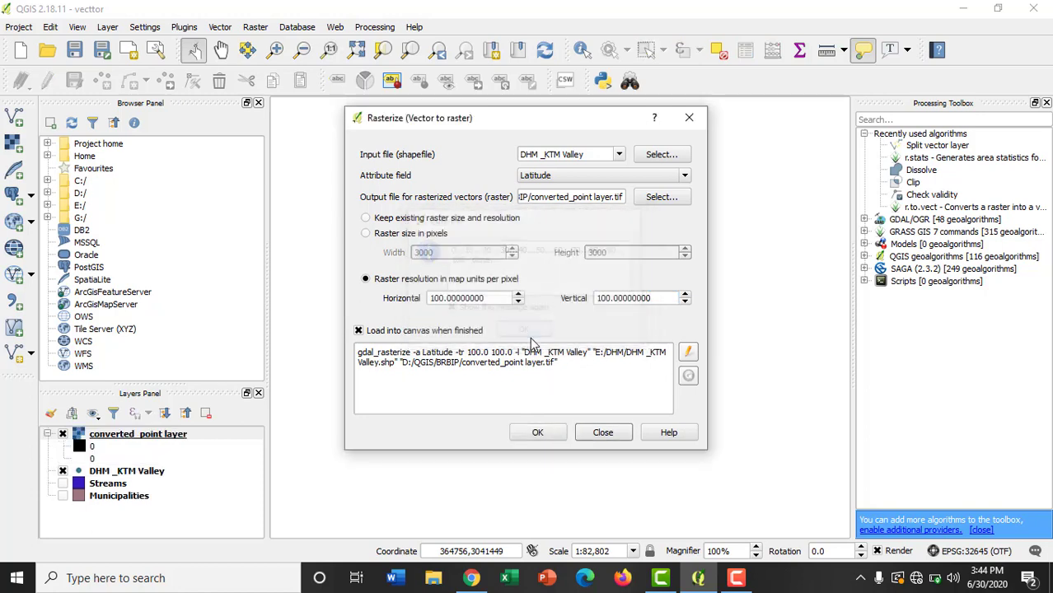
click(544, 431)
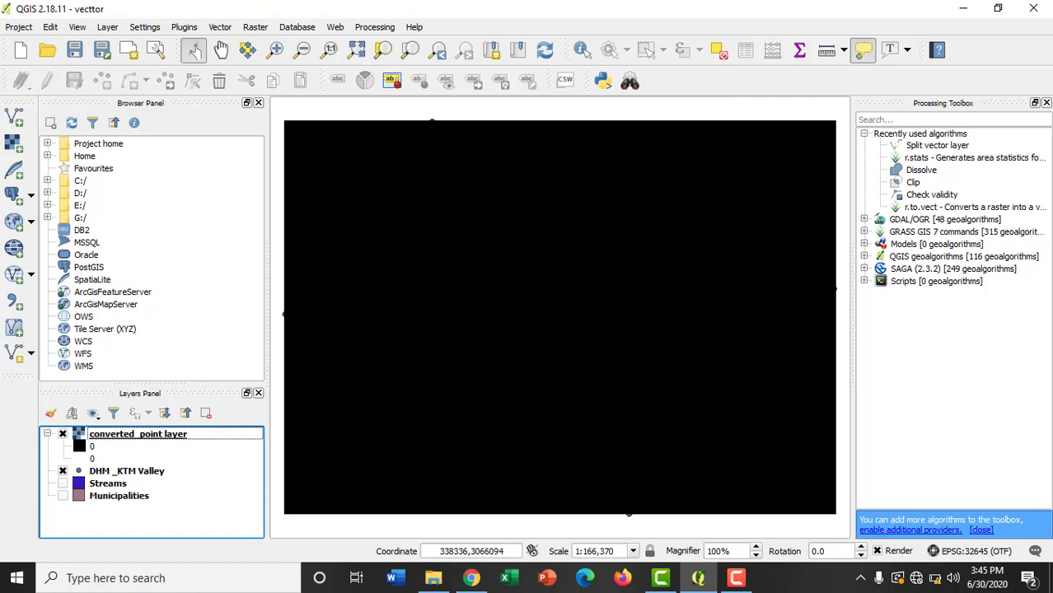
- Switch the converted_point layer's render type to Singleband pseudocolor in Layer Properties
right_click(142, 437)
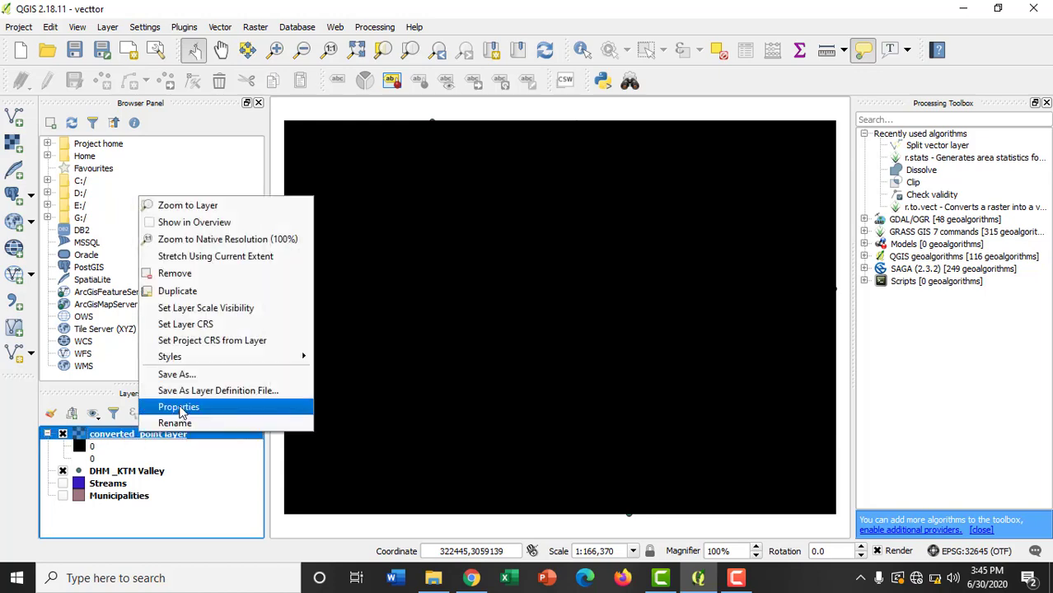
click(182, 408)
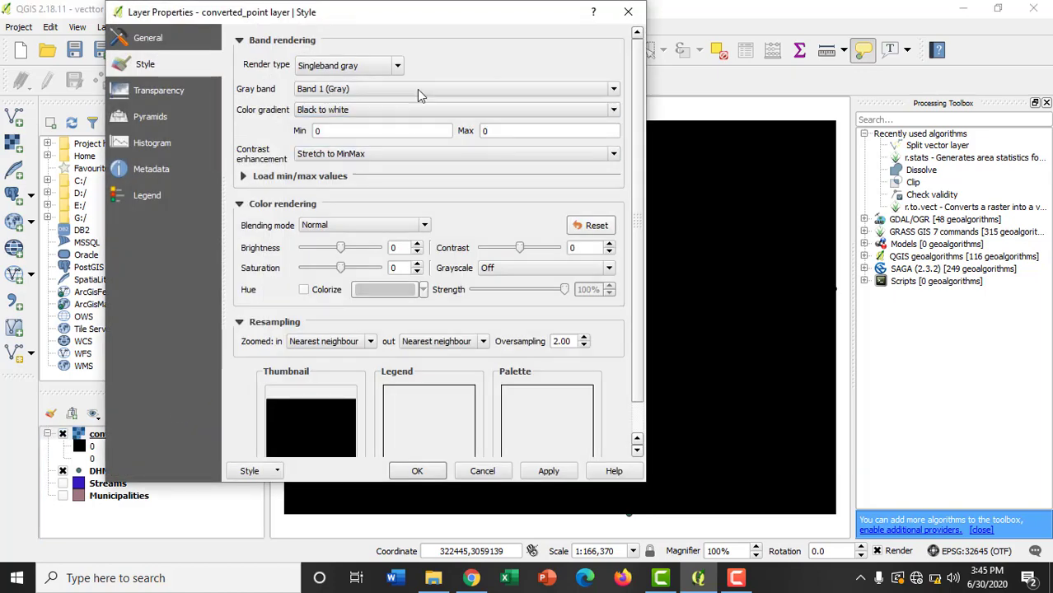
click(398, 65)
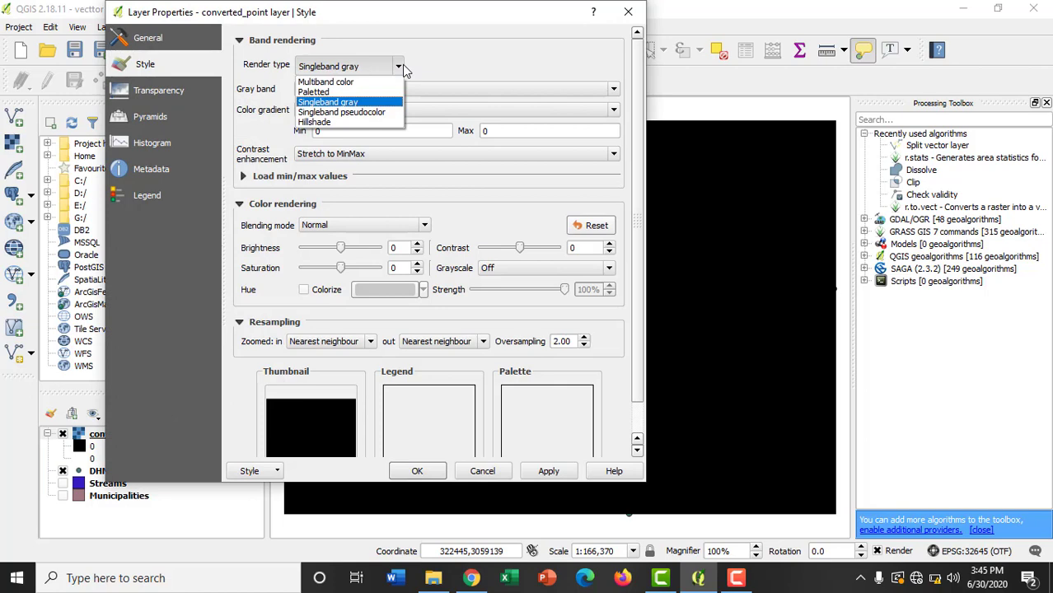
click(374, 114)
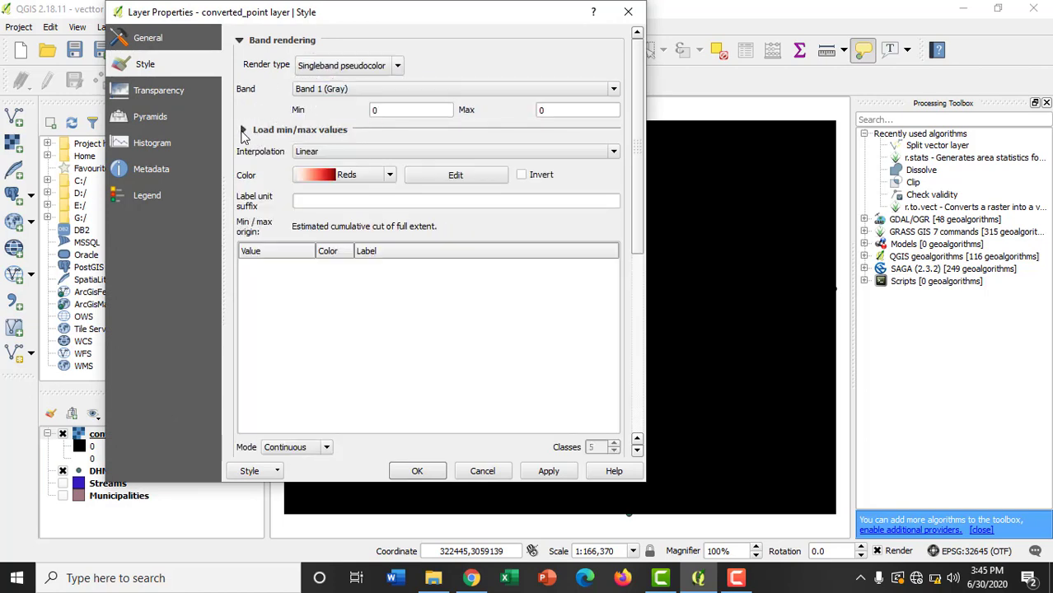
- Load the exact 0 to 27.78 min/max range using Actual (slower) accuracy
click(243, 132)
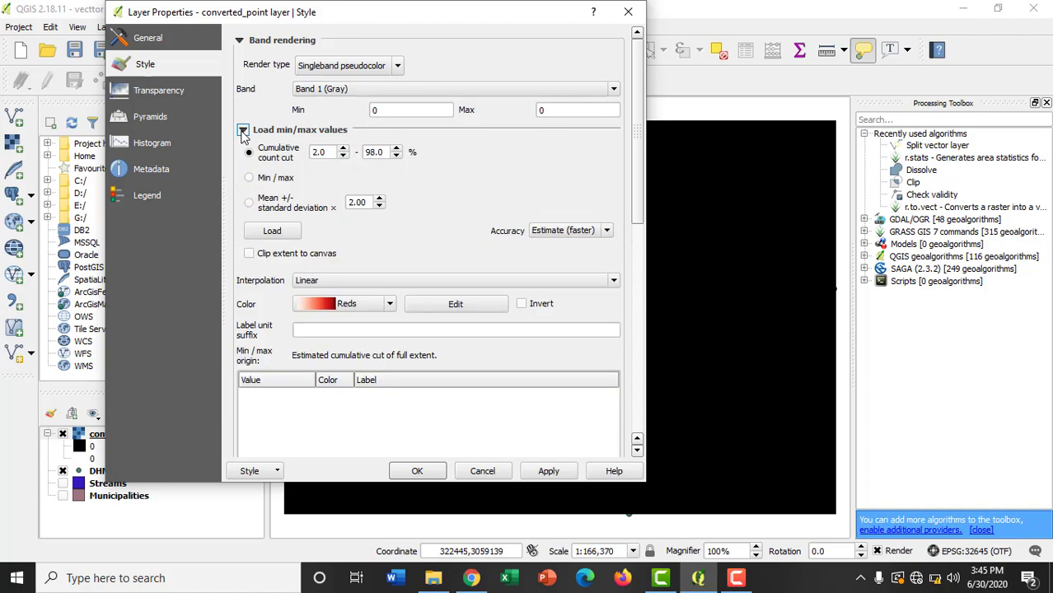
click(251, 179)
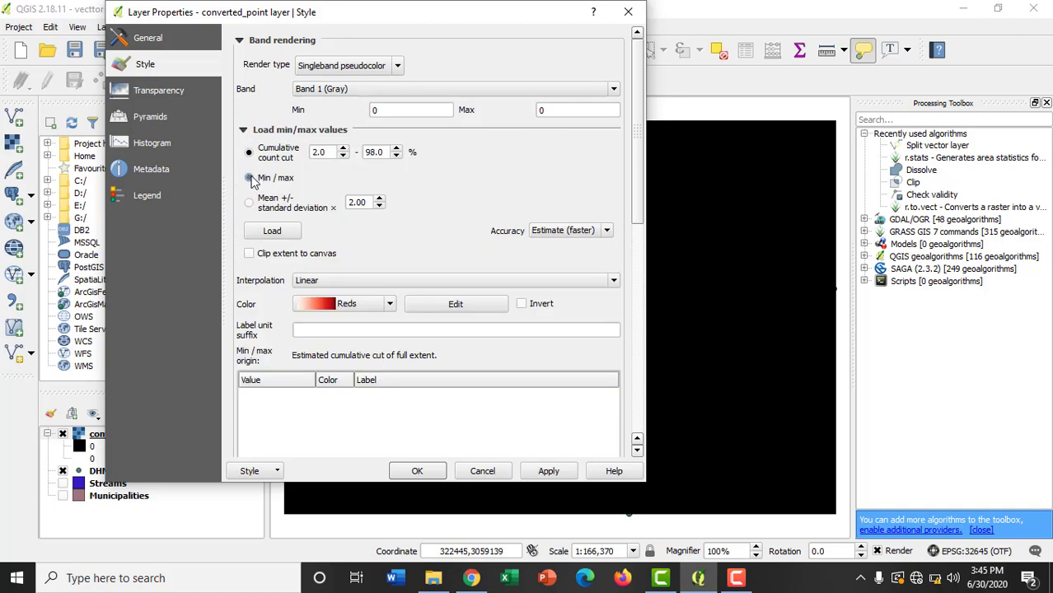
click(605, 234)
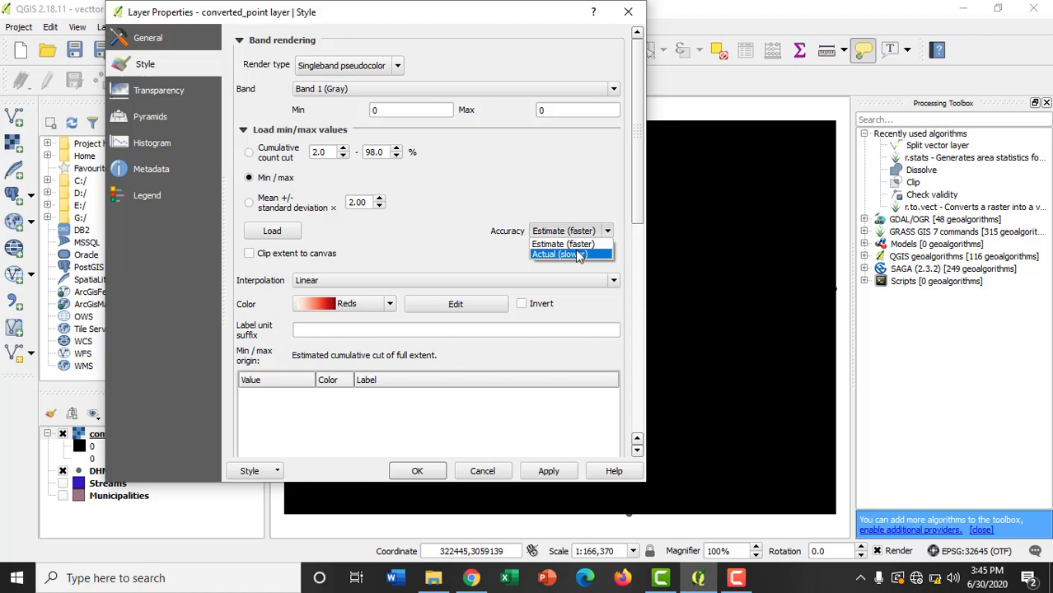
click(577, 252)
click(272, 233)
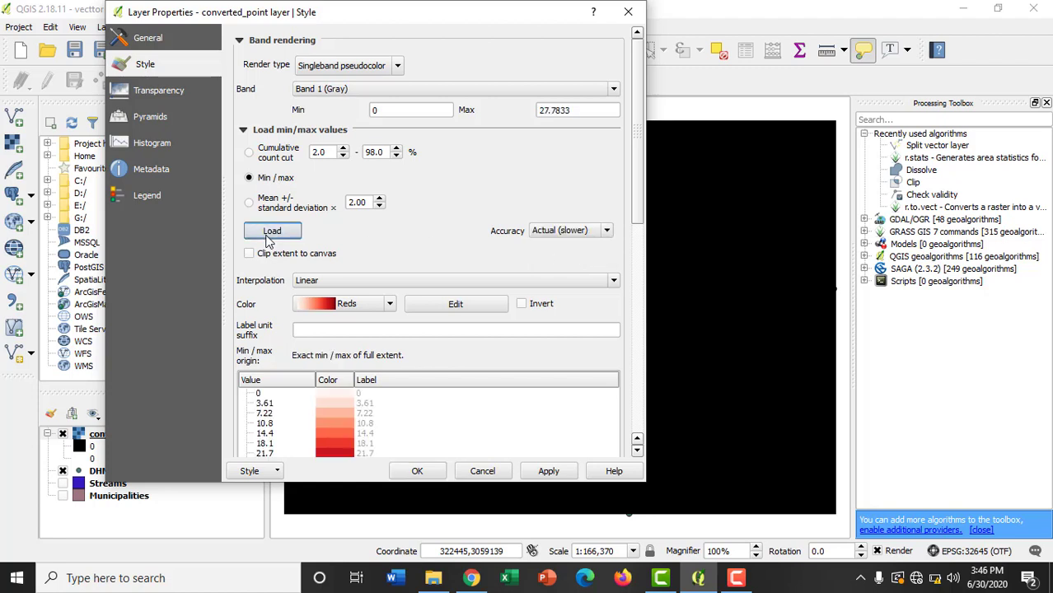
scroll(641, 198, down, 5)
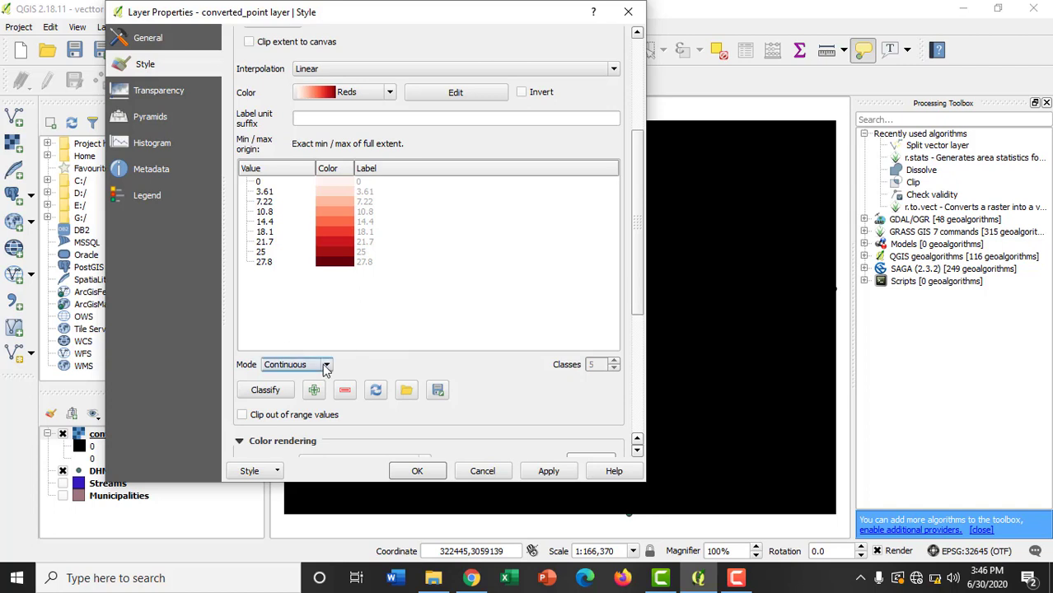
- Set the classification mode to Equal interval with 2 classes
click(326, 364)
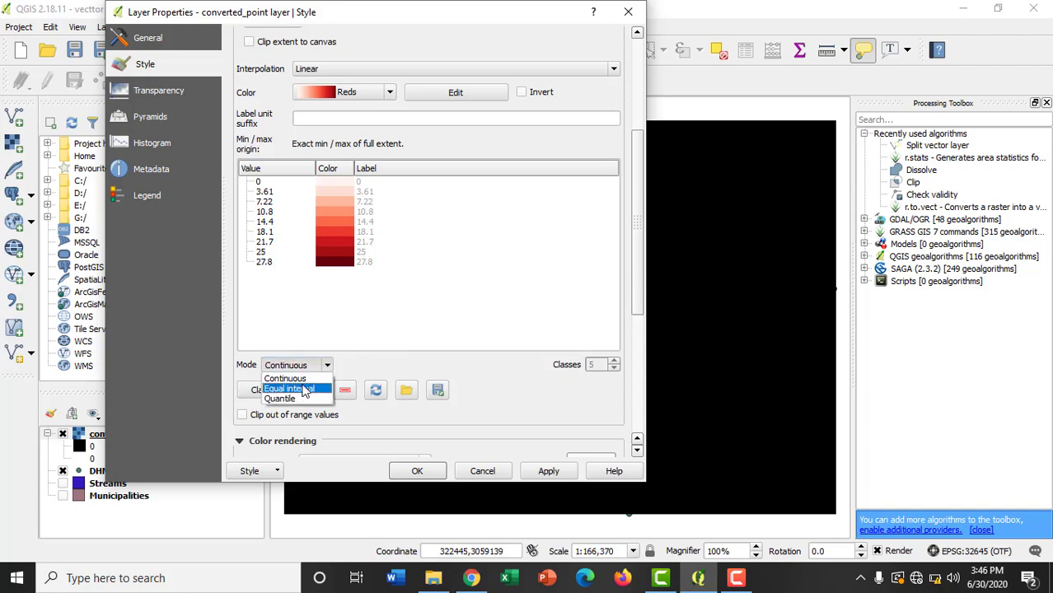
click(305, 384)
double_click(599, 363)
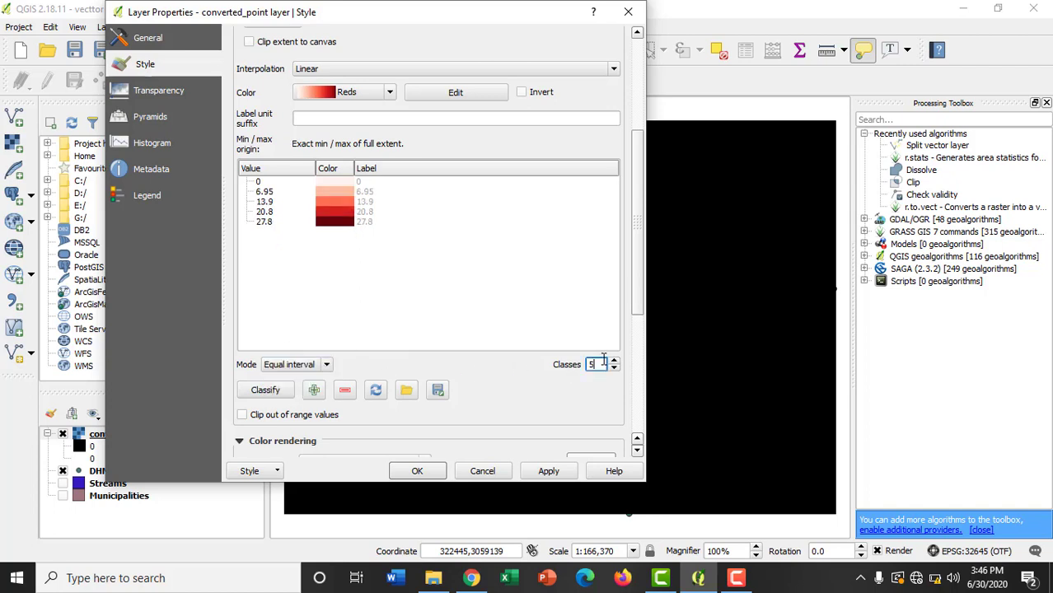
key(BackSpace)
text(2)
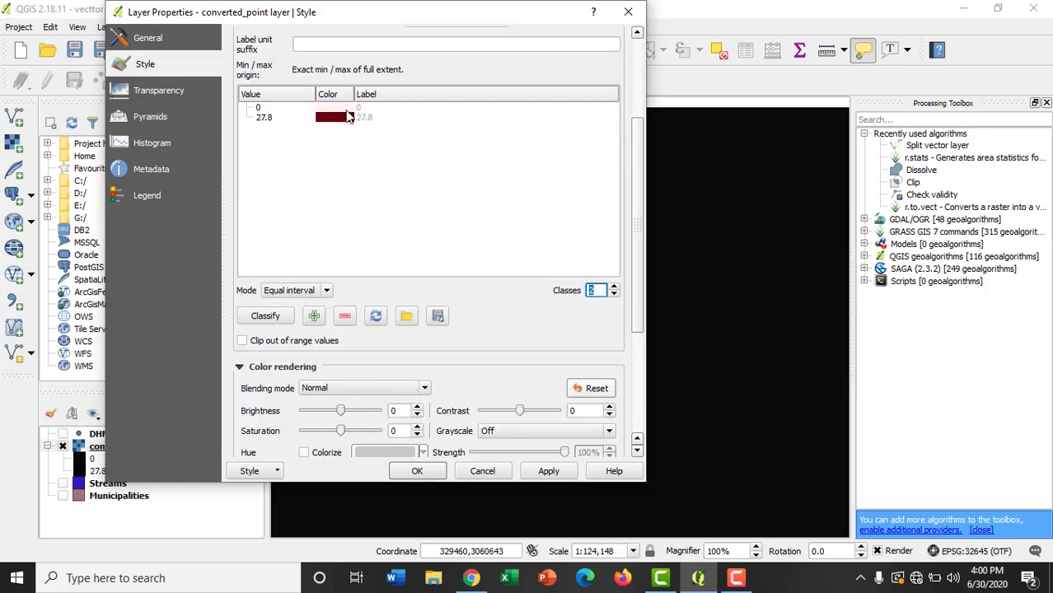
- Recolour the 0 class white (#ffffff) and apply the style to the layer
double_click(346, 110)
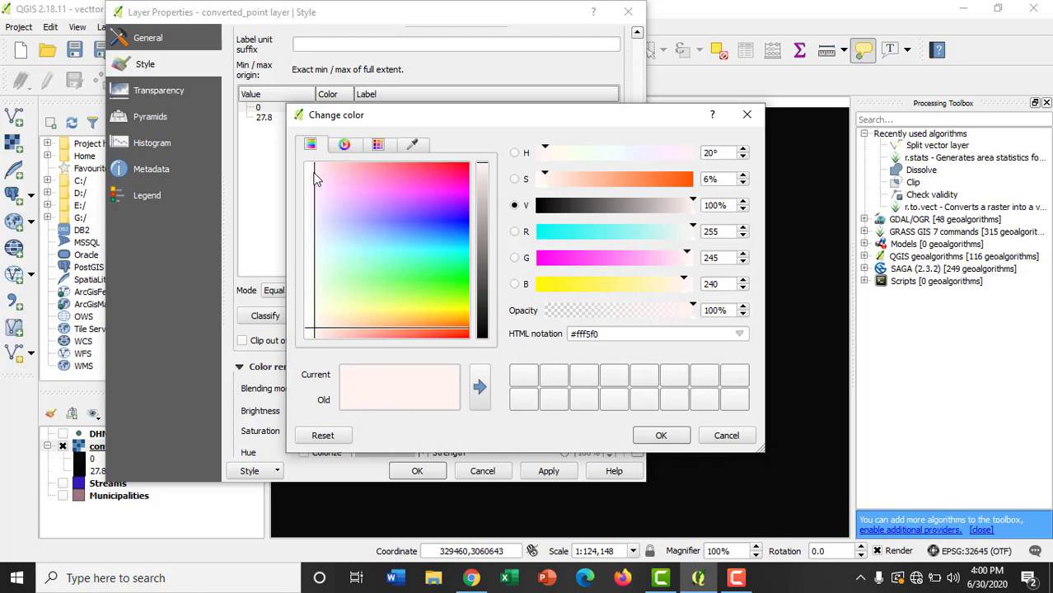
drag(317, 180, 306, 173)
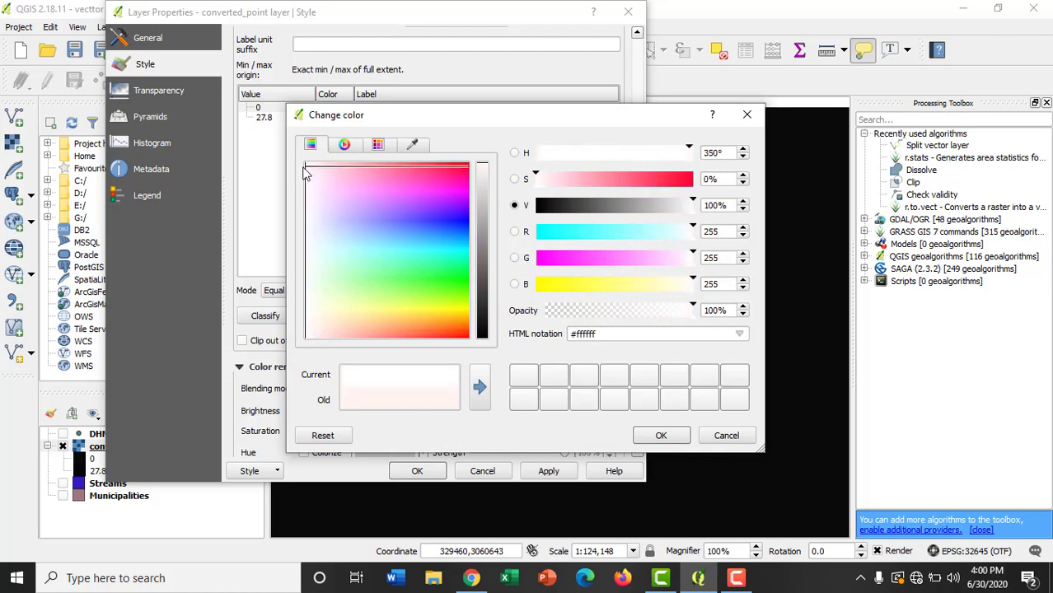
click(659, 435)
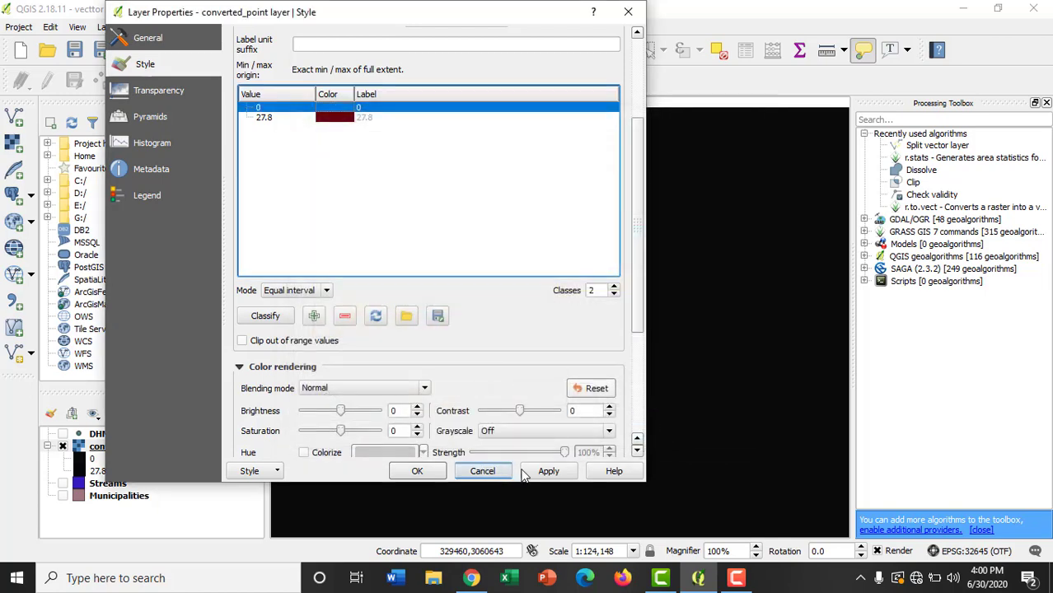
click(533, 473)
click(418, 471)
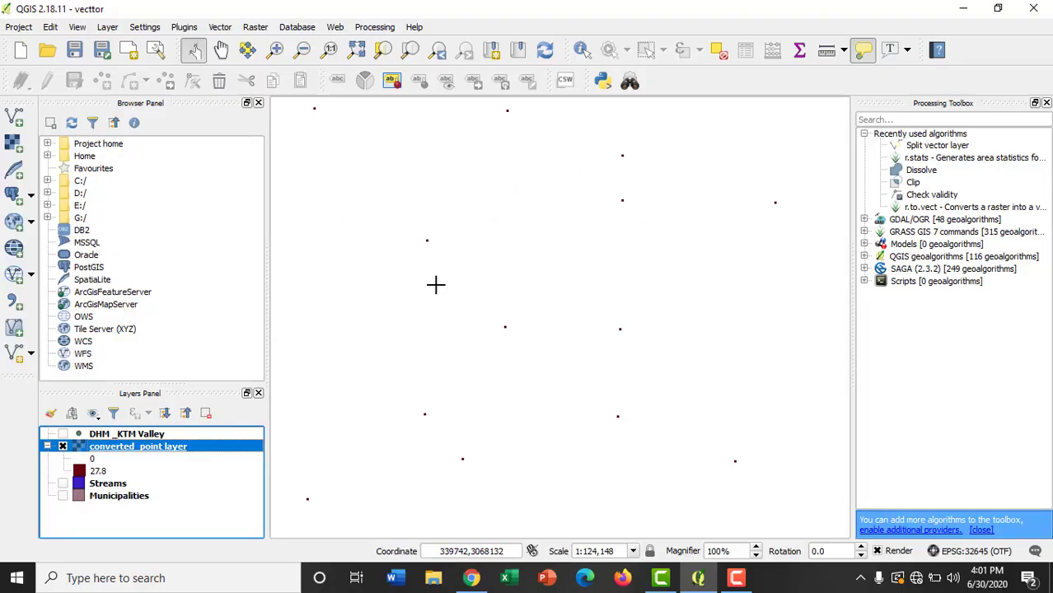
- Hide converted_point layer, show Streams and zoom to the full Streams layer
click(62, 434)
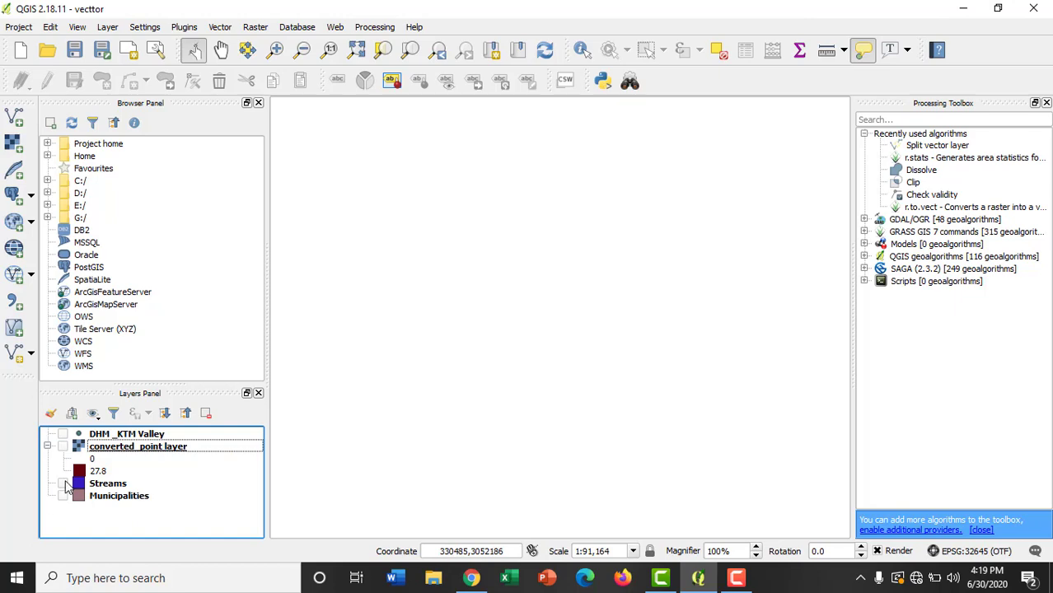
click(63, 484)
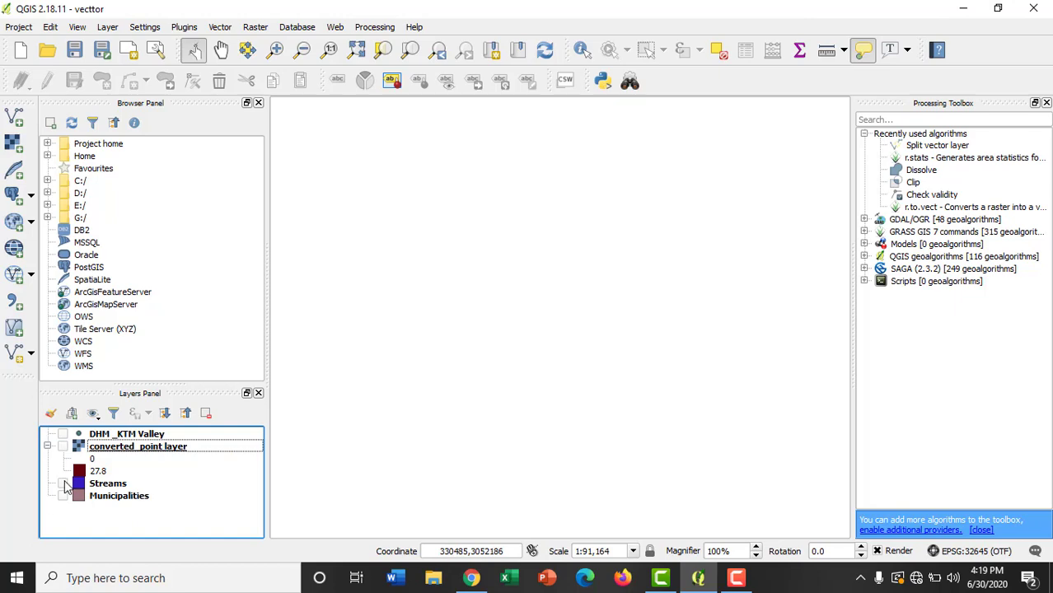
click(108, 486)
right_click(108, 486)
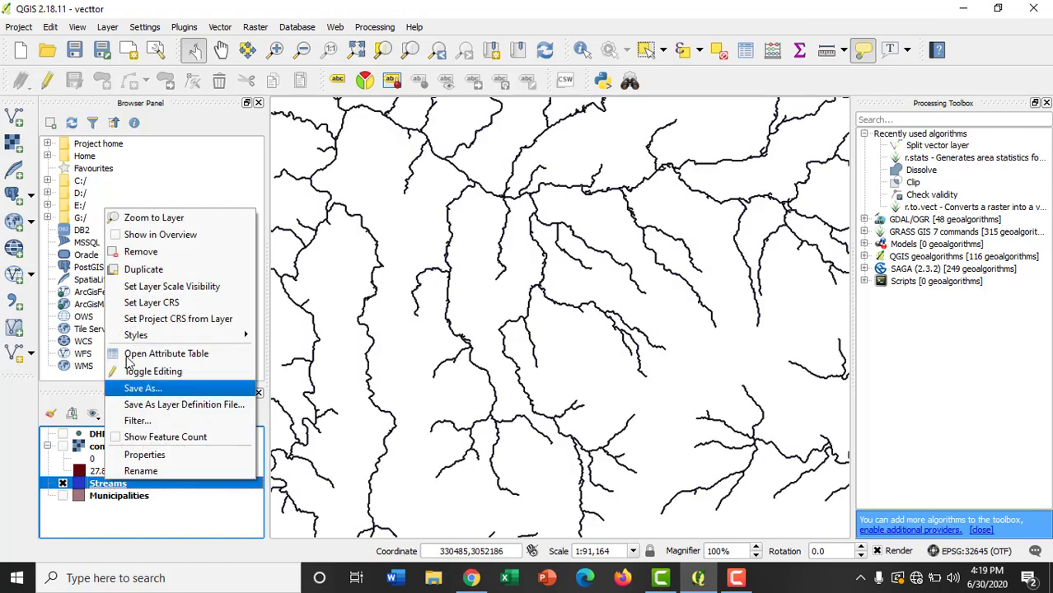
click(162, 222)
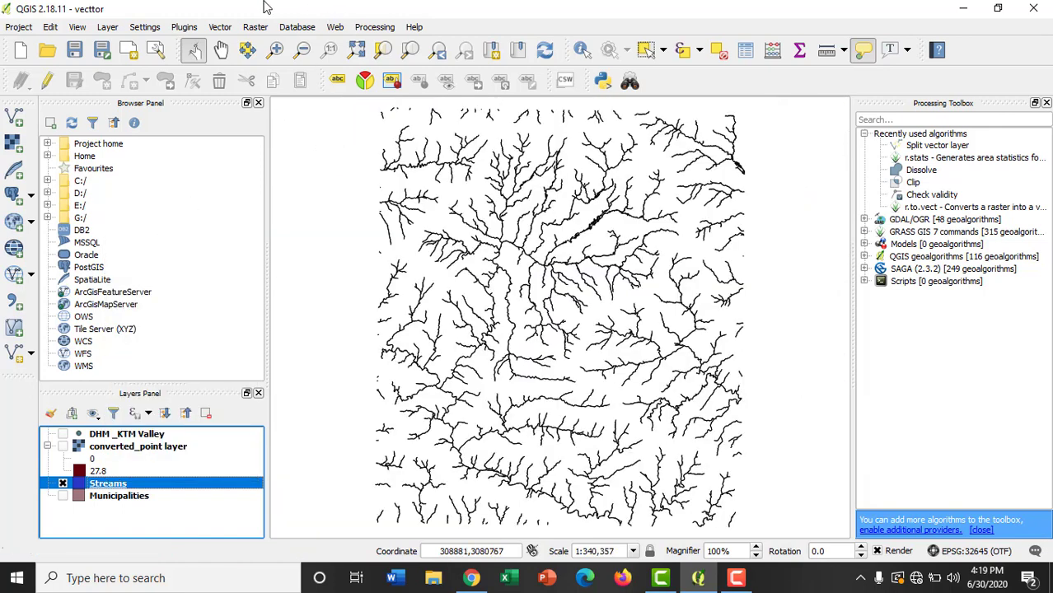
click(257, 28)
- In Rasterize, choose Streams as input and streams_raster2.tif as the output file
mouse_move(303, 94)
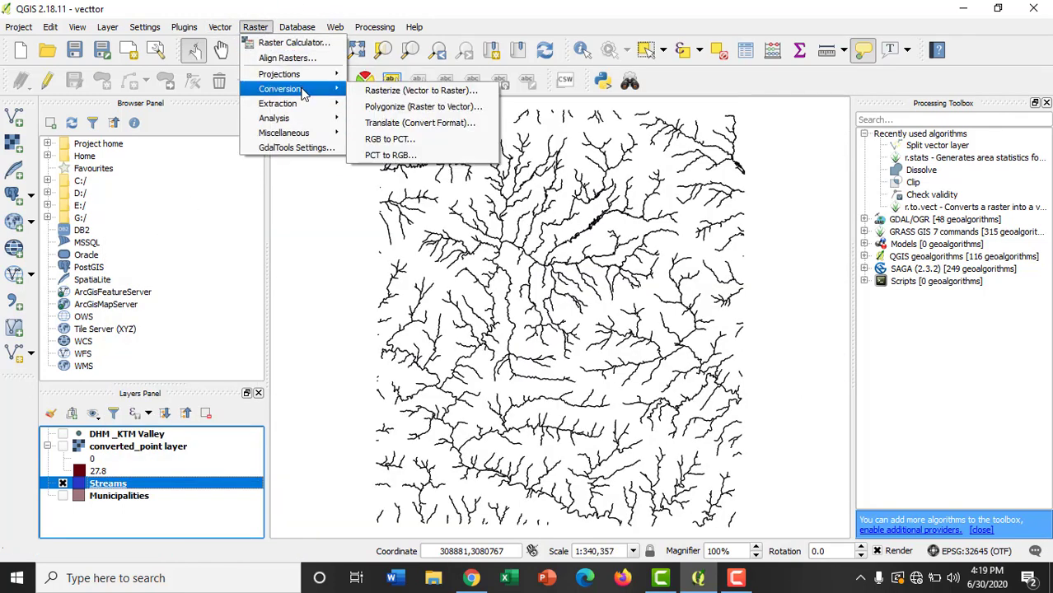
click(397, 93)
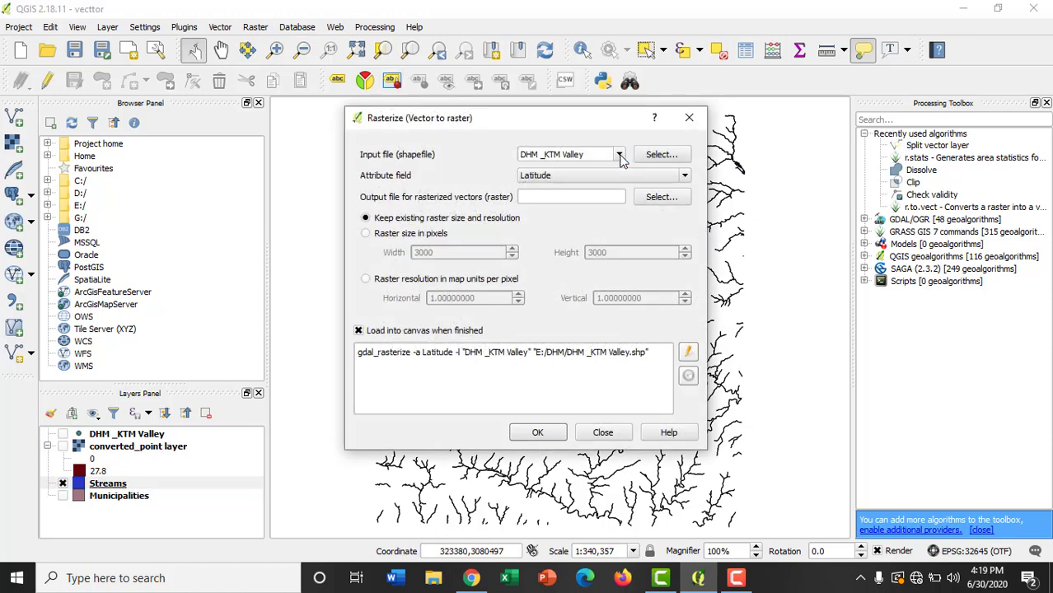
click(618, 155)
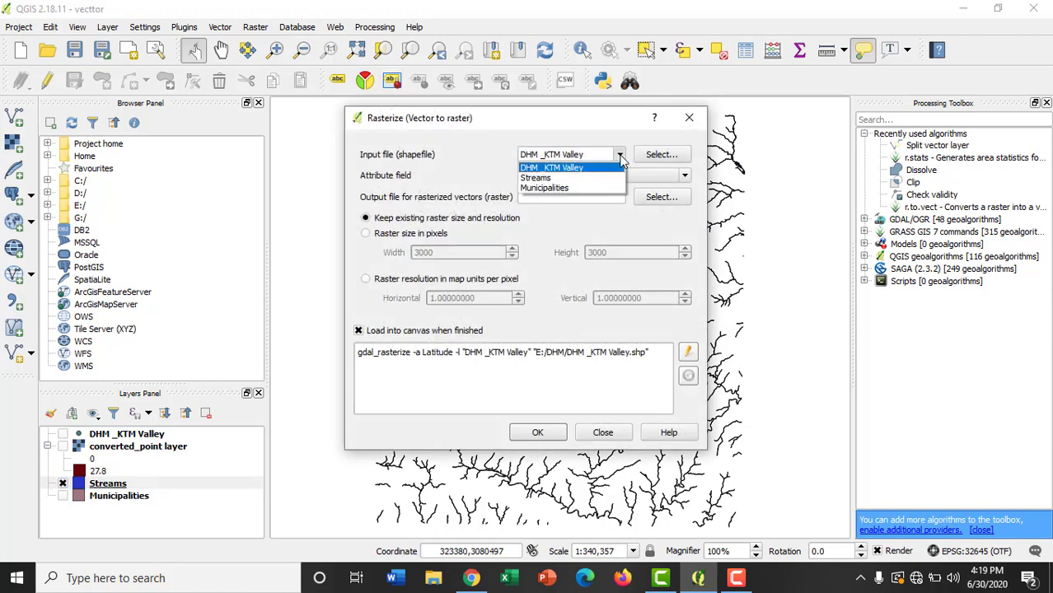
click(564, 179)
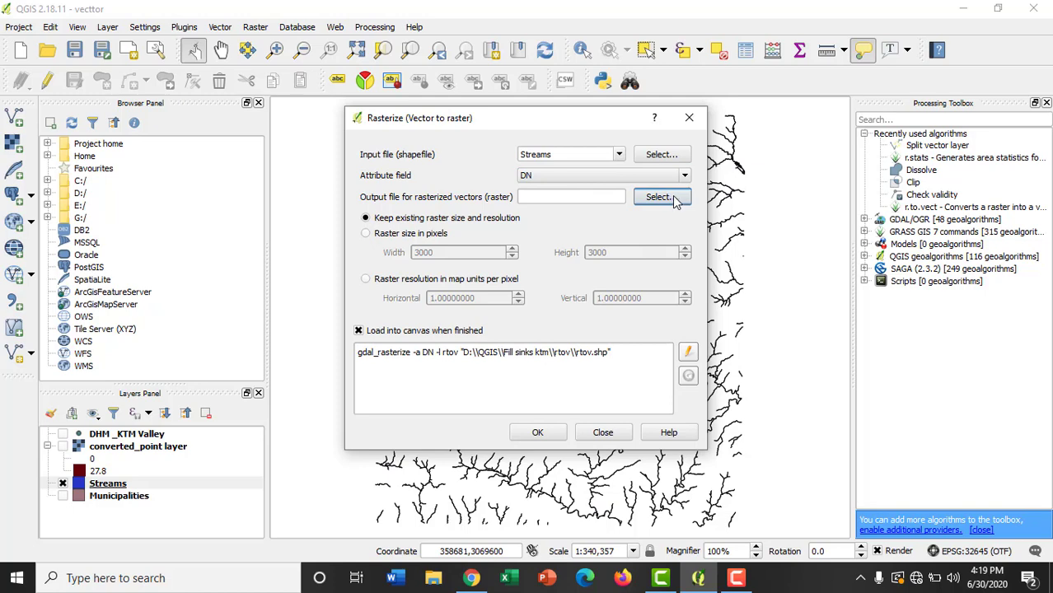
click(672, 197)
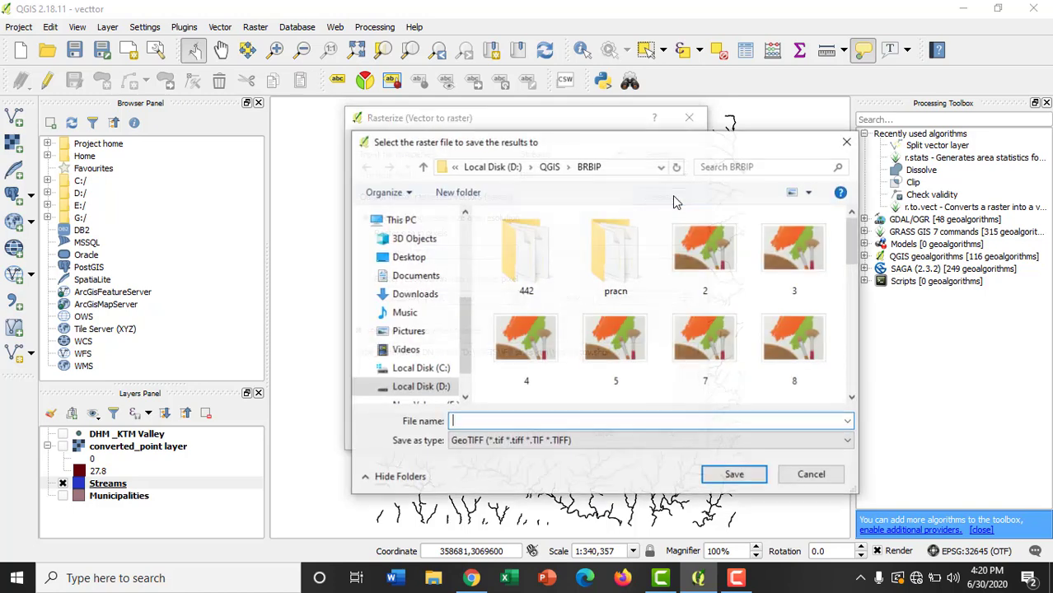
text(str)
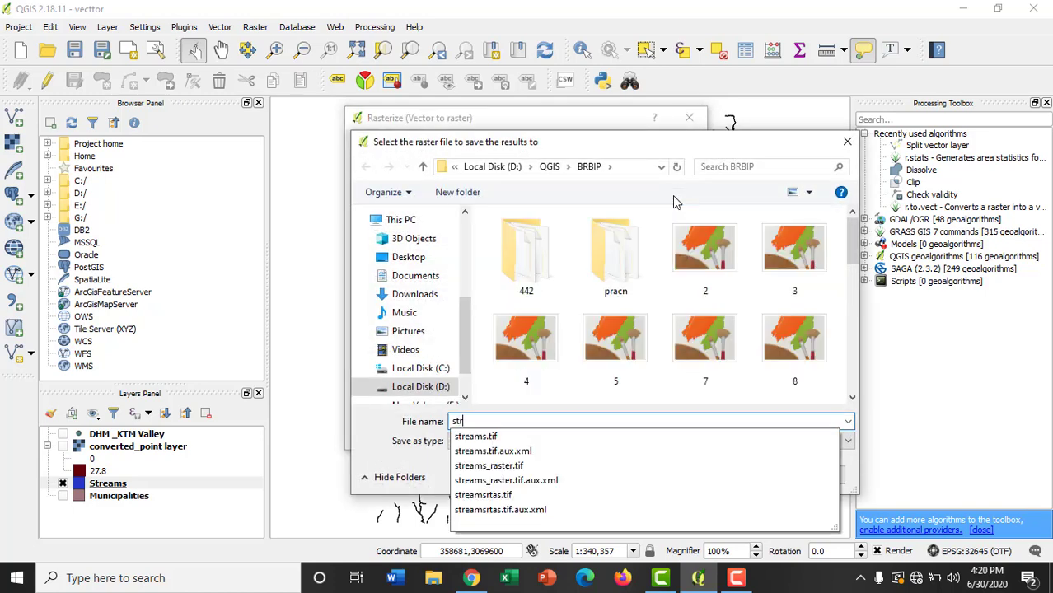
text(eams_raster)
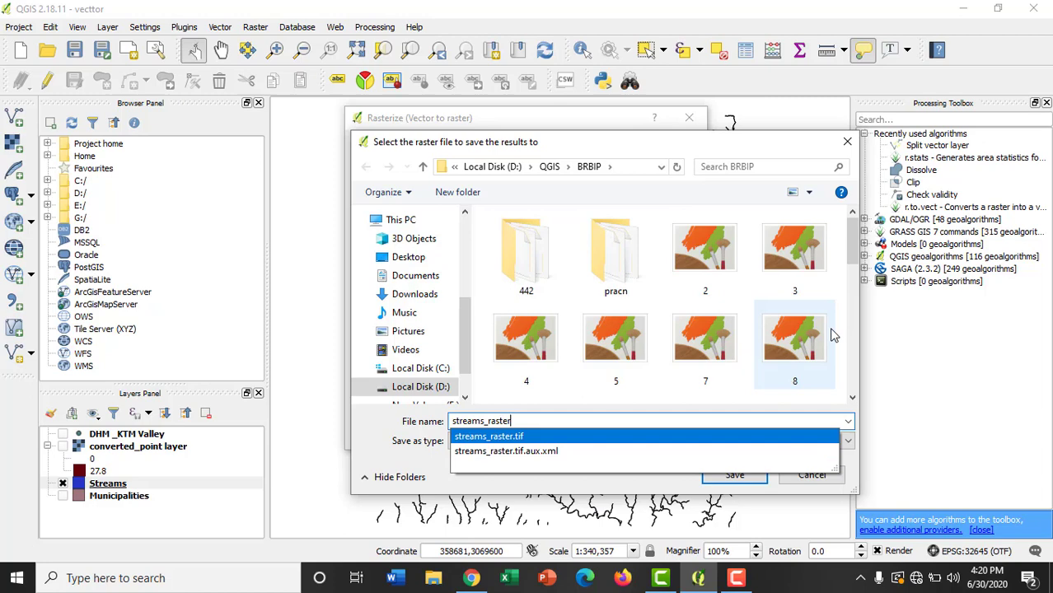
text(2)
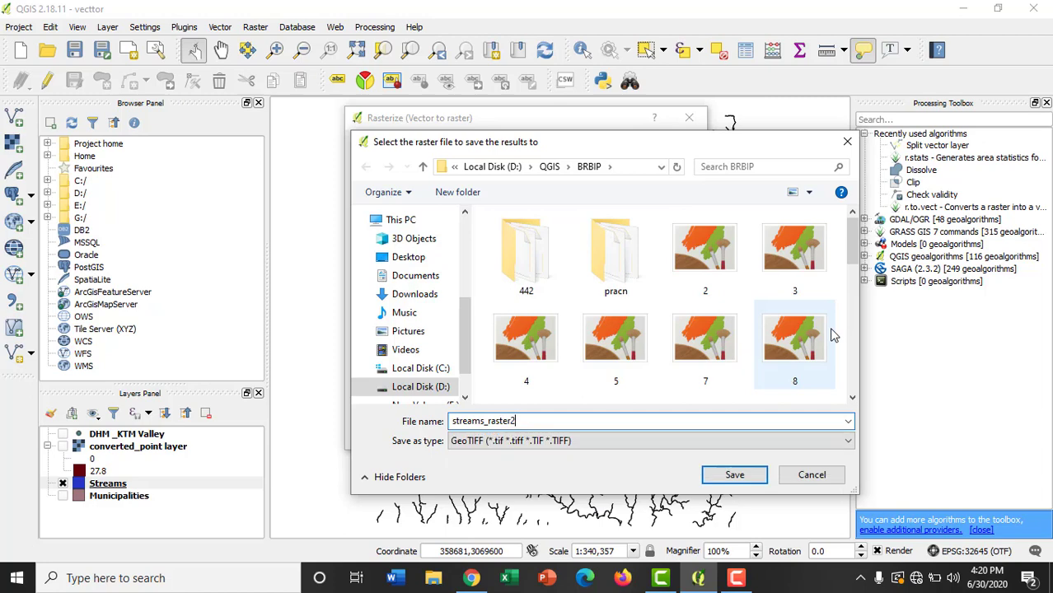
click(734, 475)
- Set a 100 × 100 map-unit resolution, run the rasterization and close the tool
click(366, 280)
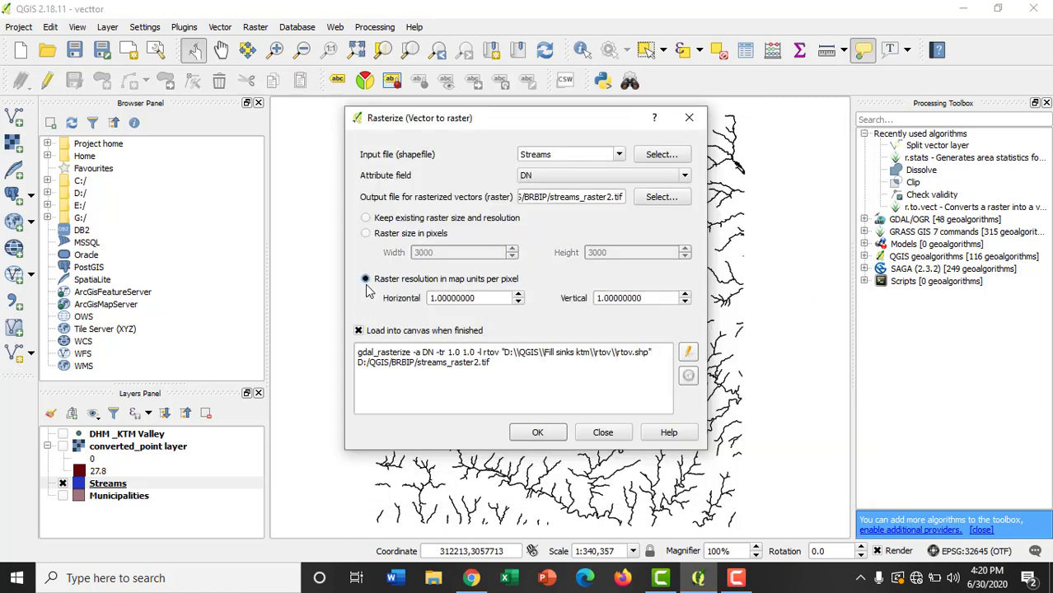
double_click(436, 303)
text(100)
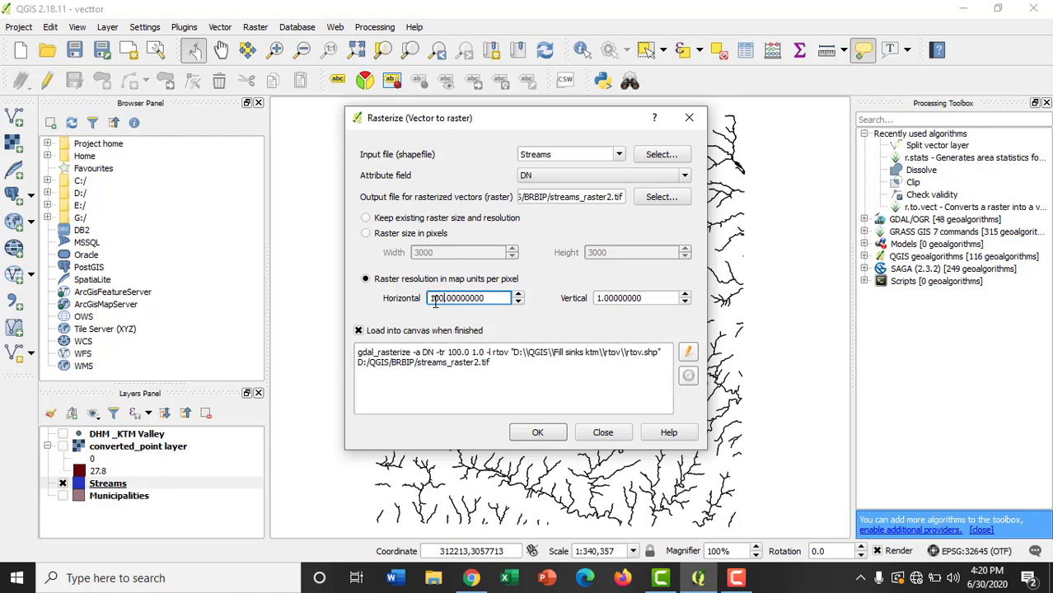
double_click(602, 301)
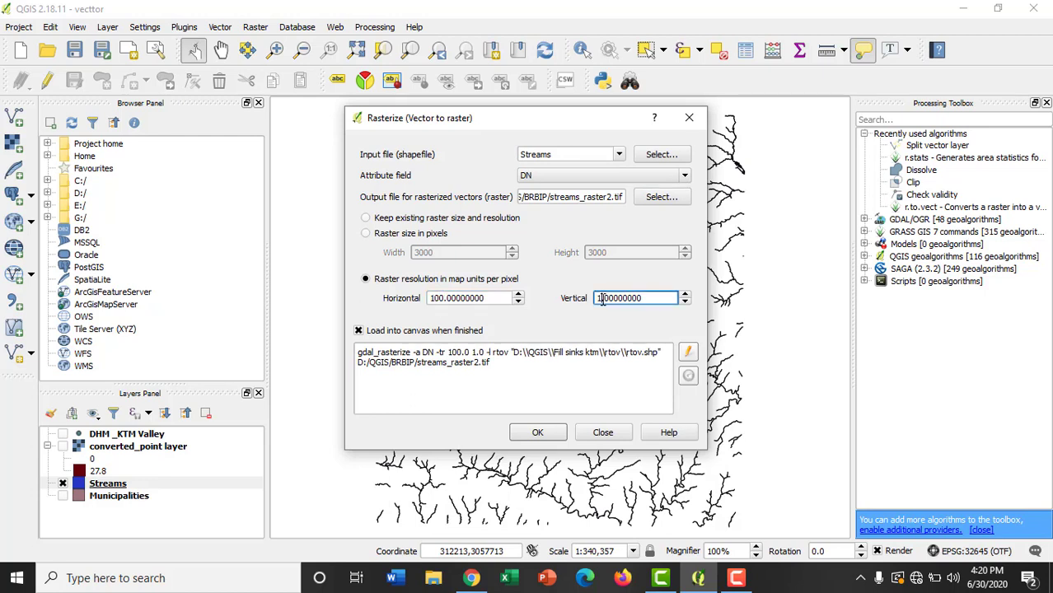
text(100)
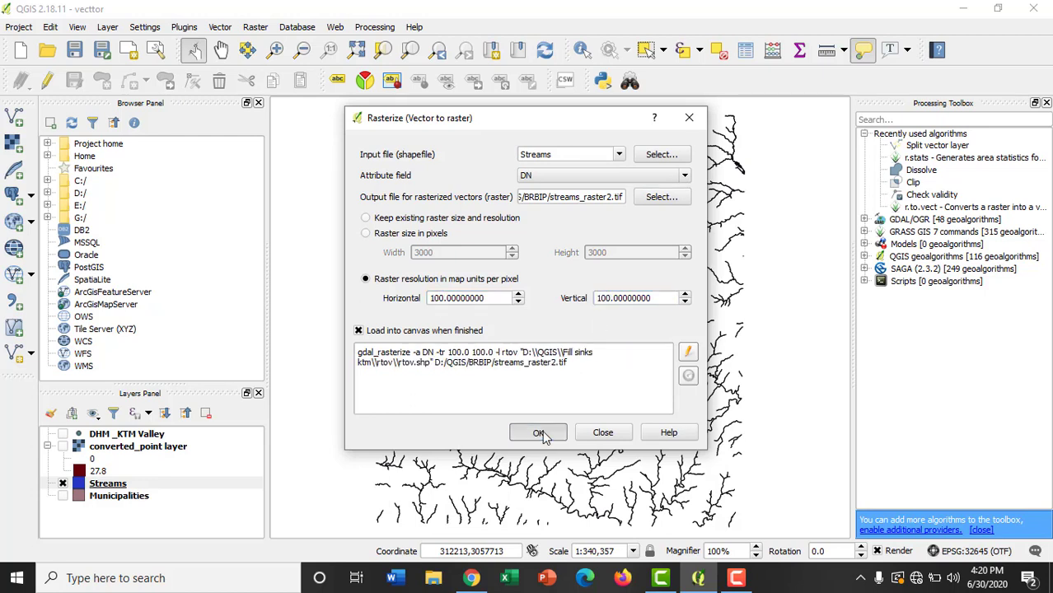
click(539, 432)
click(527, 306)
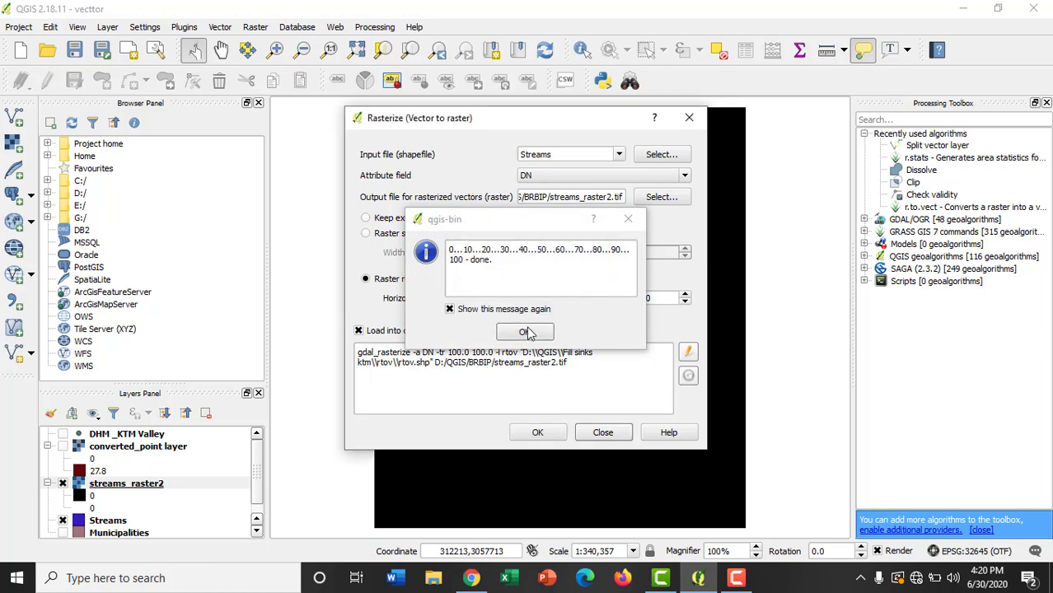
click(524, 332)
click(688, 118)
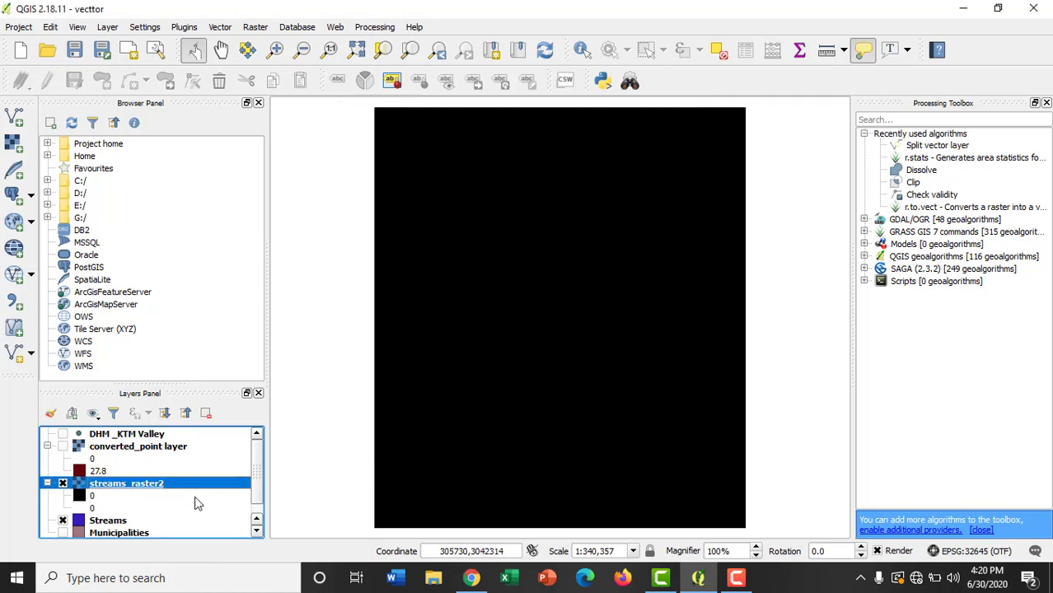
- Switch streams_raster2's render type to Singleband pseudocolor in Layer Properties
right_click(173, 486)
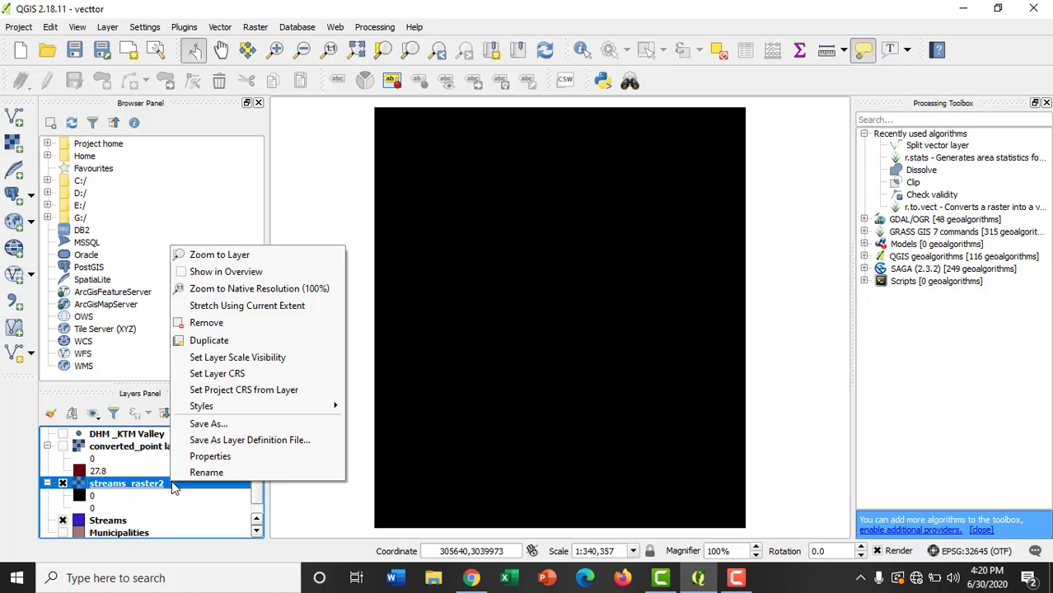
click(208, 452)
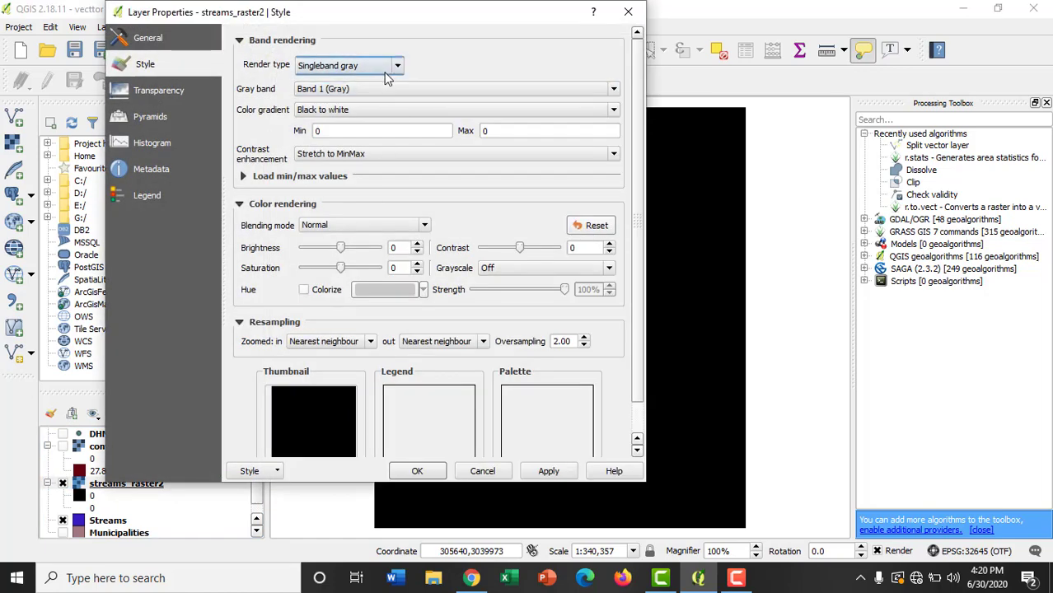
click(383, 65)
click(338, 105)
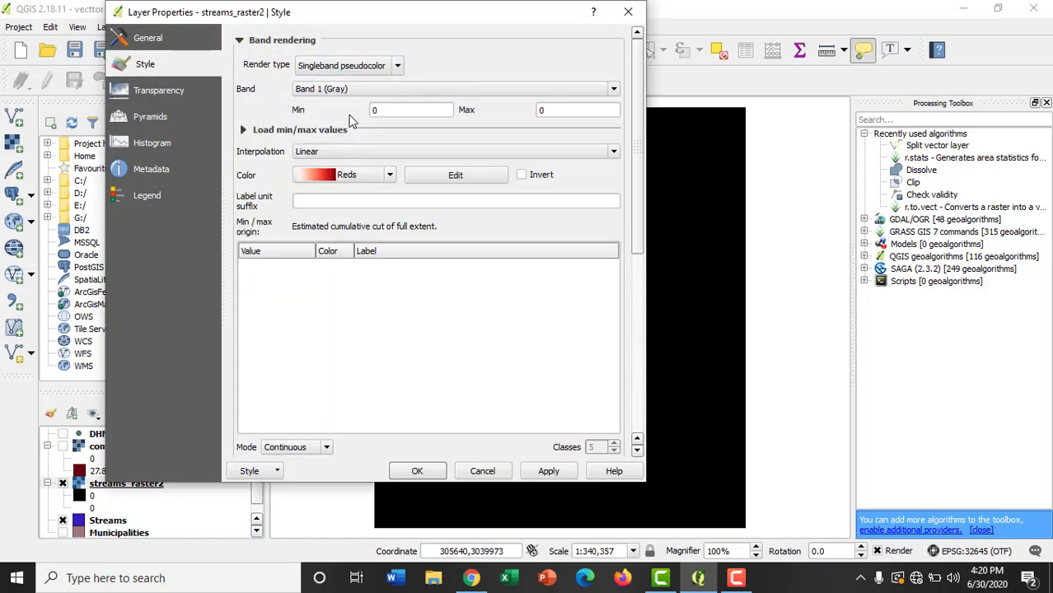
- Load the actual 0 to 3608 min/max range with Actual accuracy
click(244, 130)
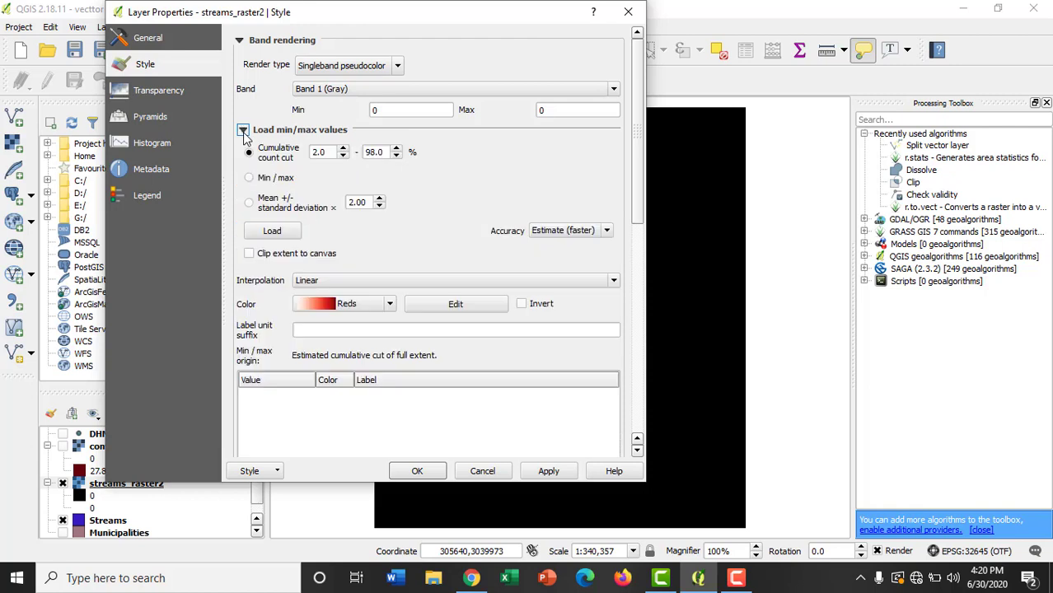
click(249, 179)
click(554, 231)
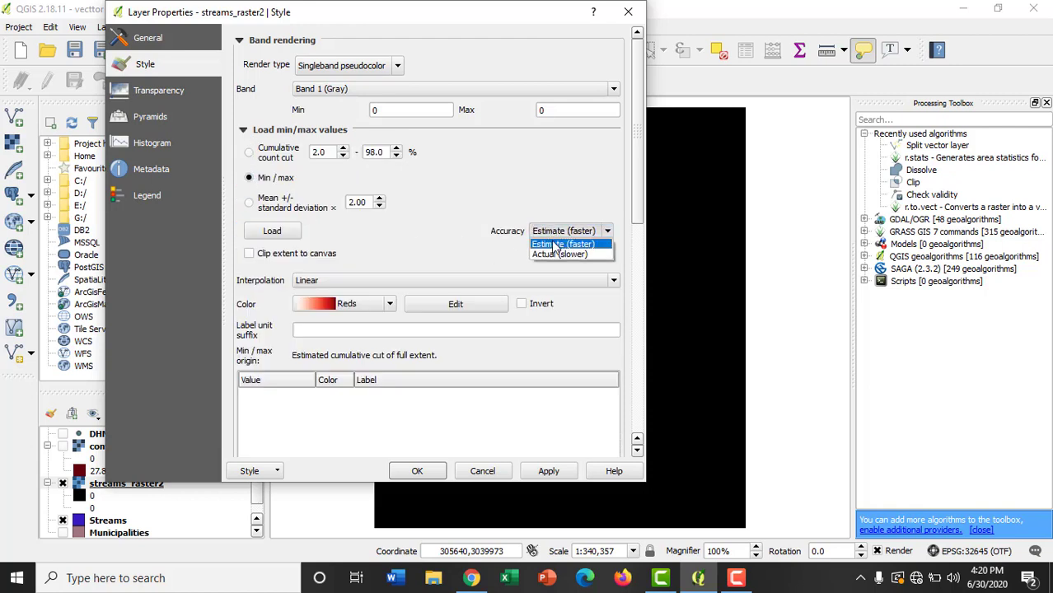
click(554, 255)
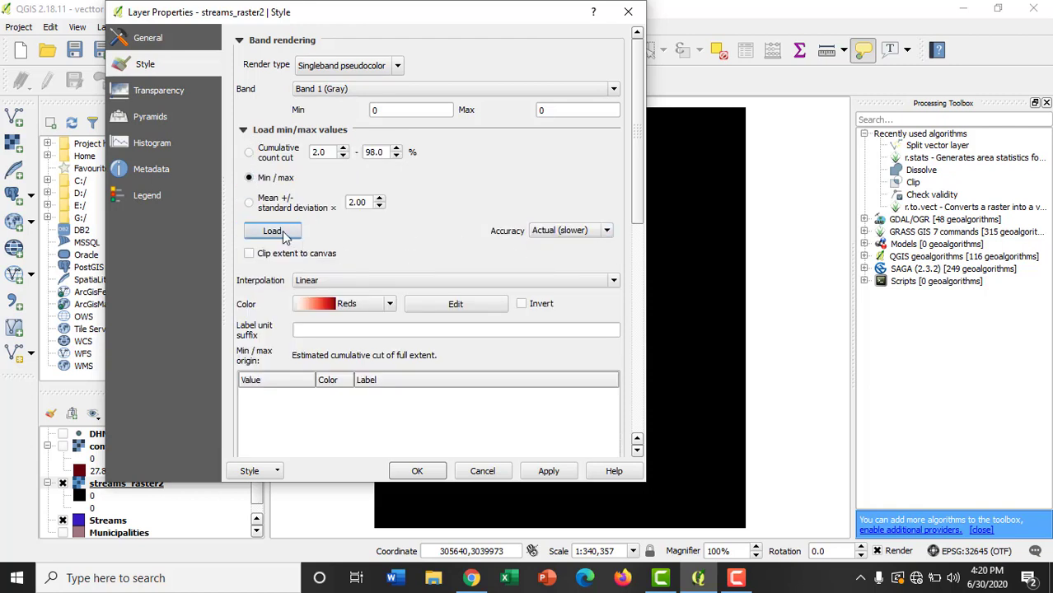
click(283, 232)
scroll(639, 183, down, 5)
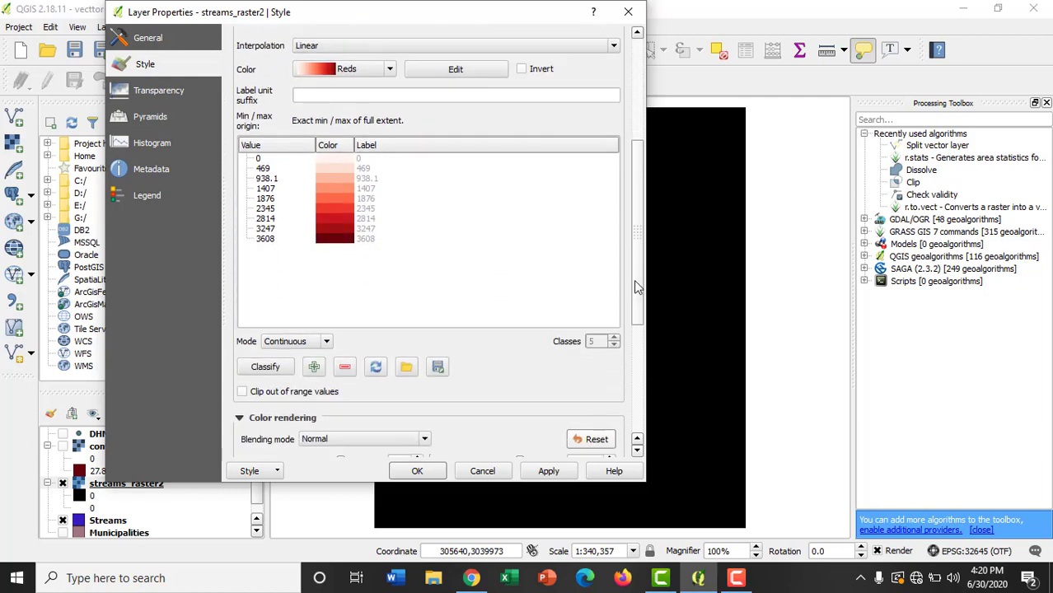
- Classify into 2 equal-interval classes, make the 0 class pale pink, and apply
click(300, 342)
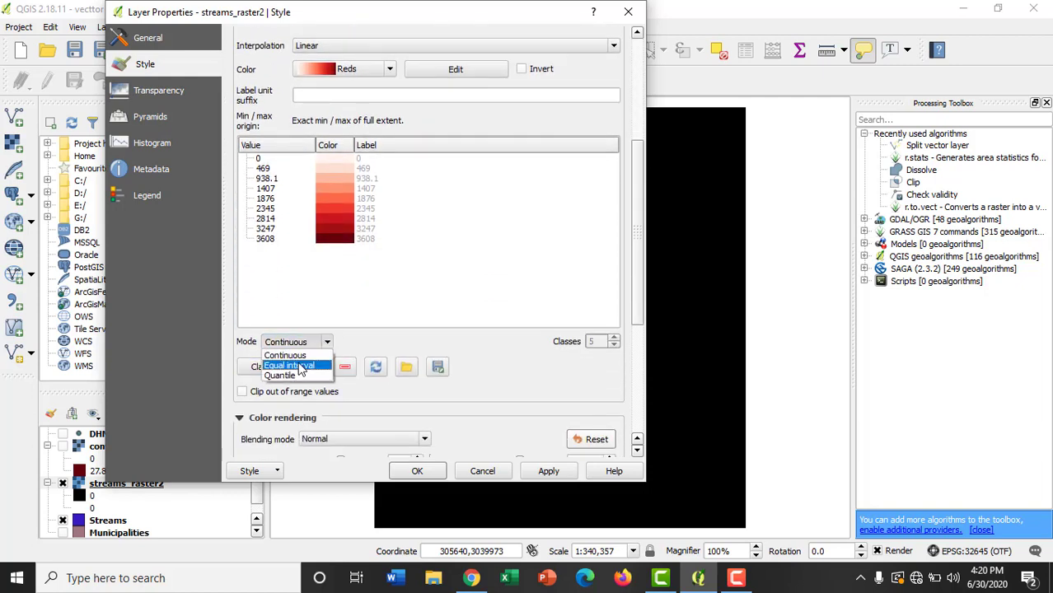
click(297, 365)
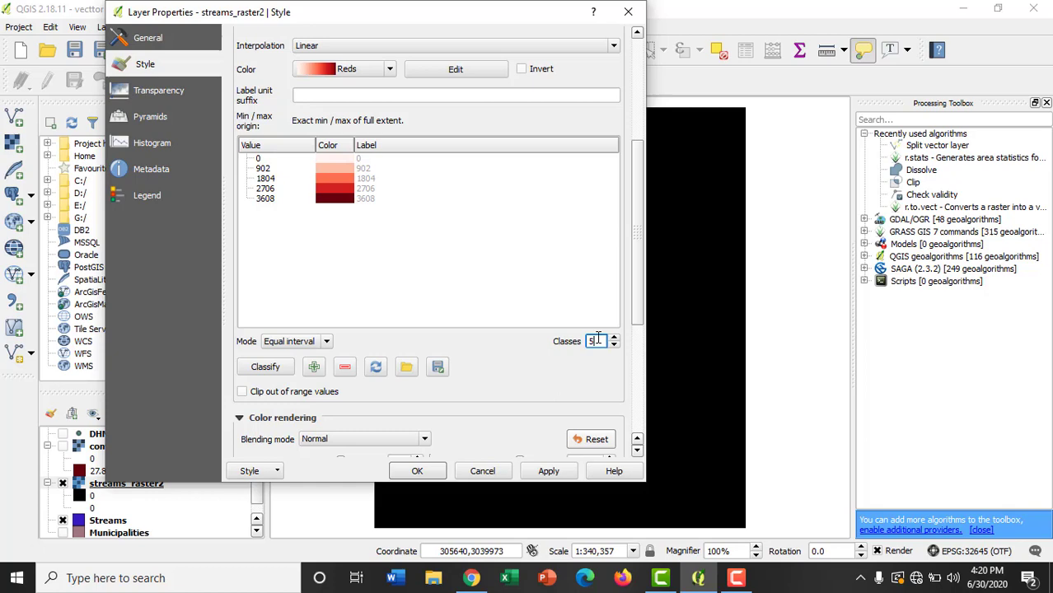
text(2)
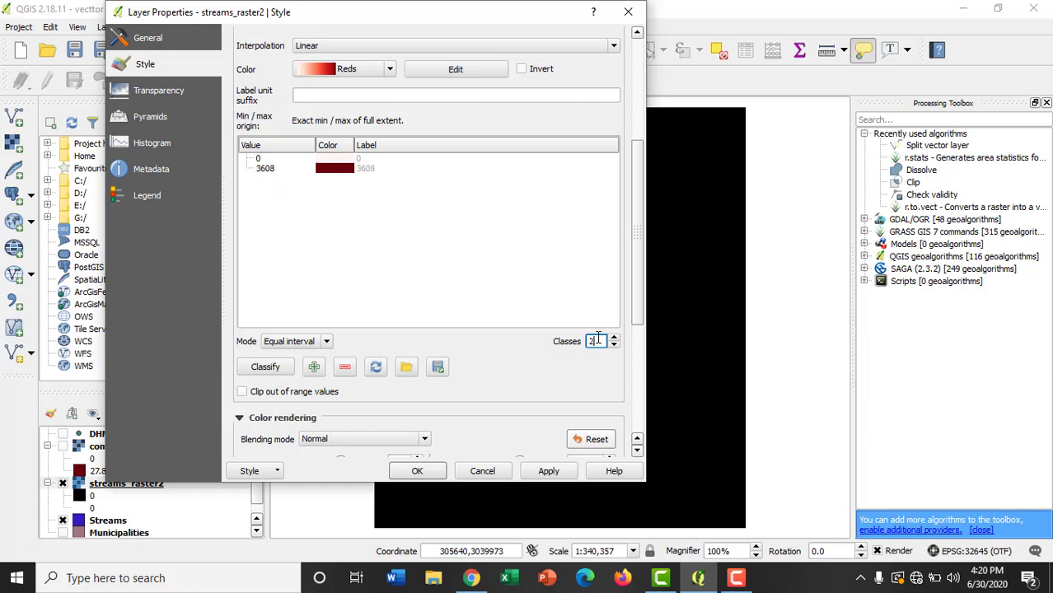
double_click(350, 162)
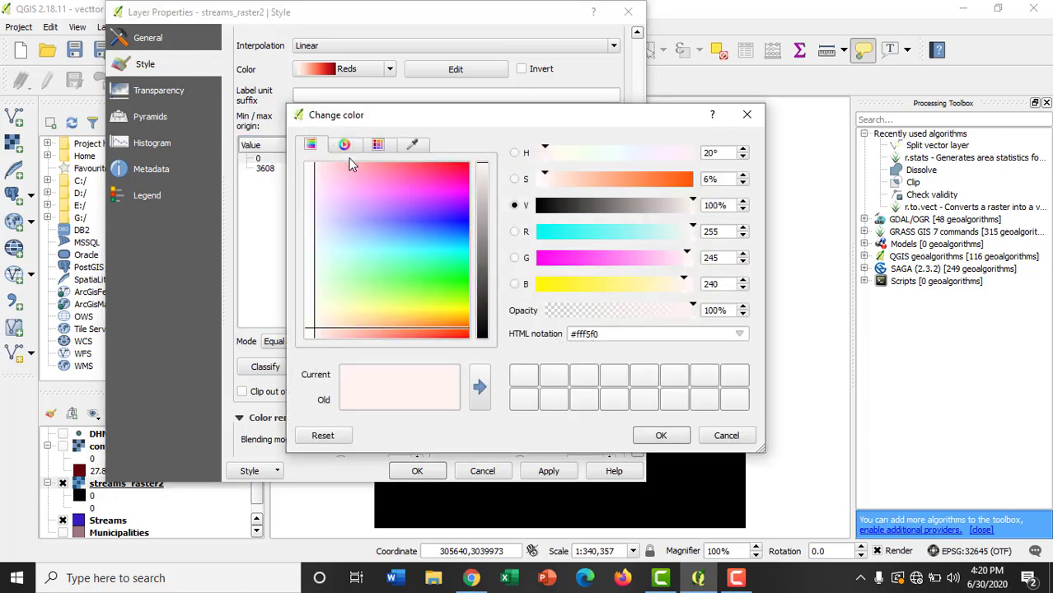
click(309, 188)
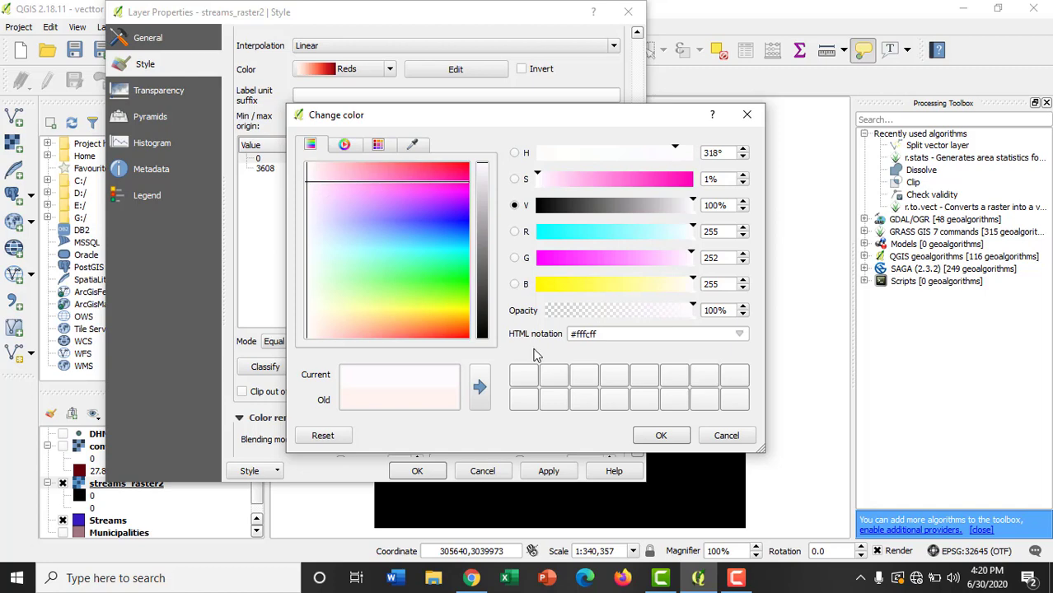
click(667, 439)
click(409, 475)
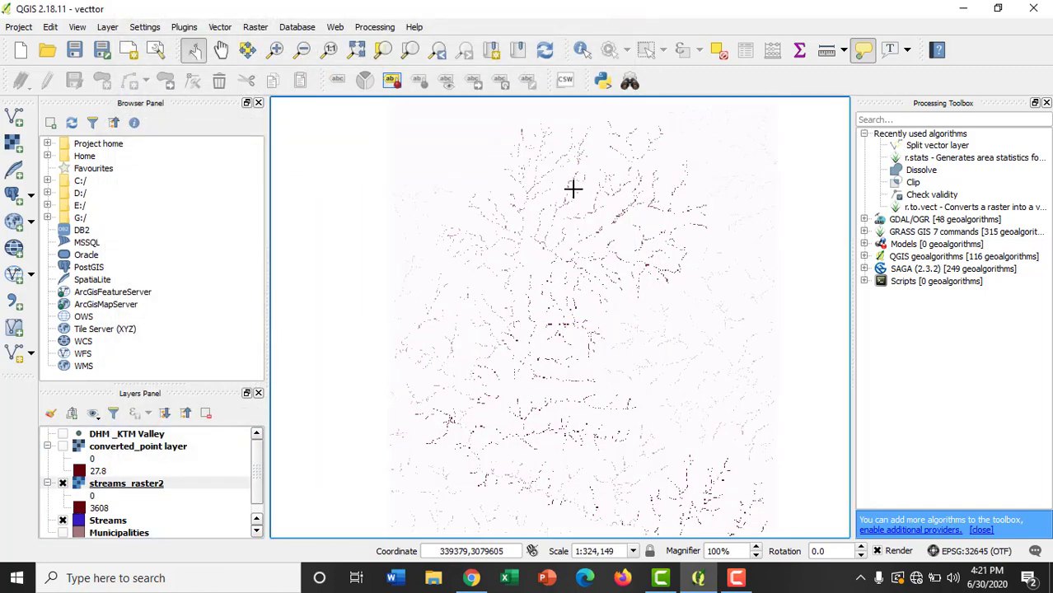
- Zoom to streams_raster2 and toggle it off and on to compare with the stream lines
scroll(573, 189, up, 5)
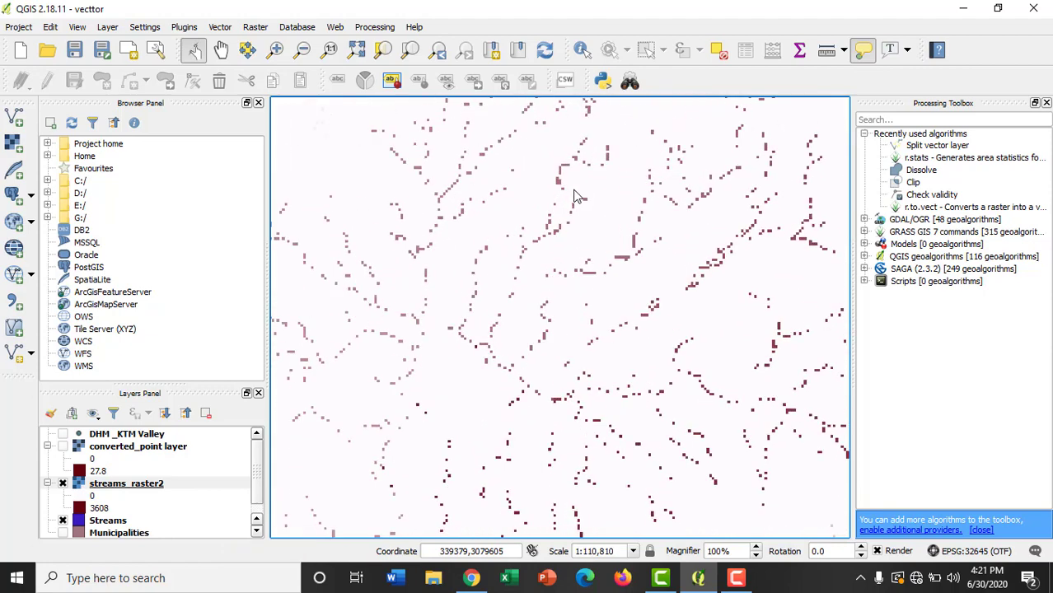
scroll(576, 195, up, 3)
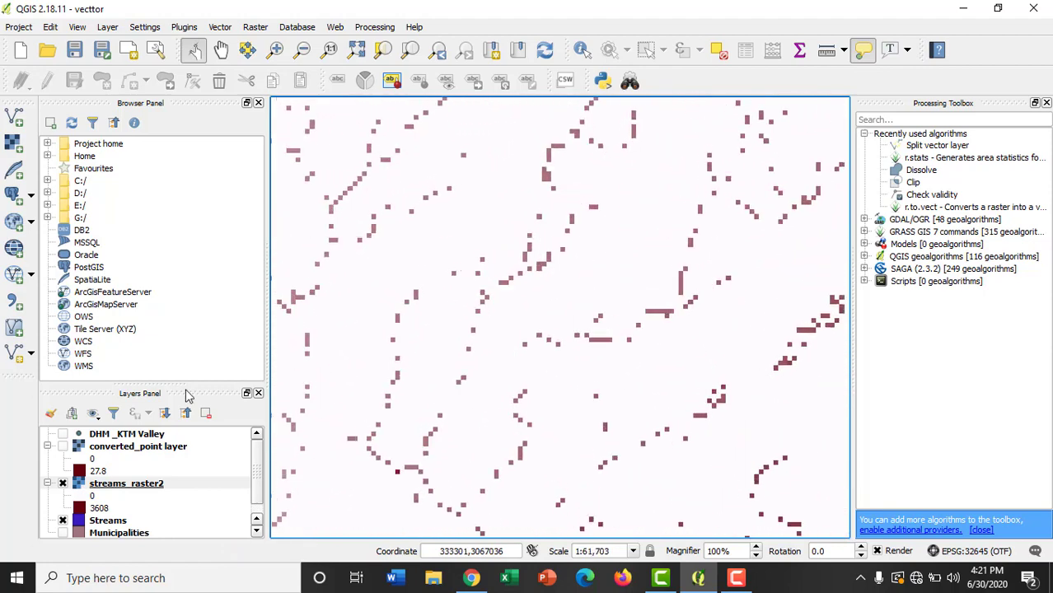
right_click(116, 492)
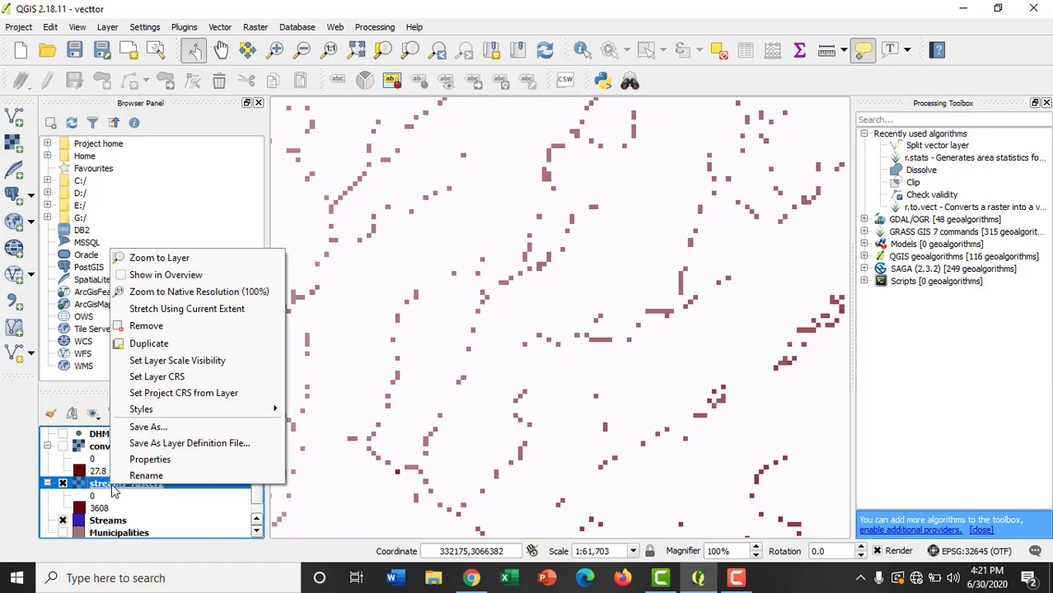
click(219, 262)
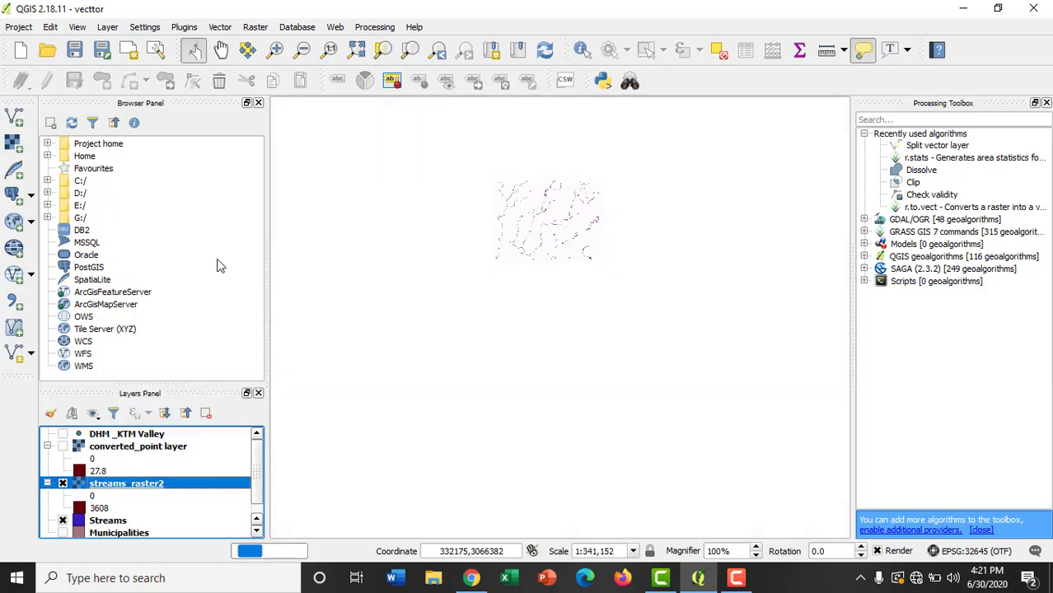
click(63, 484)
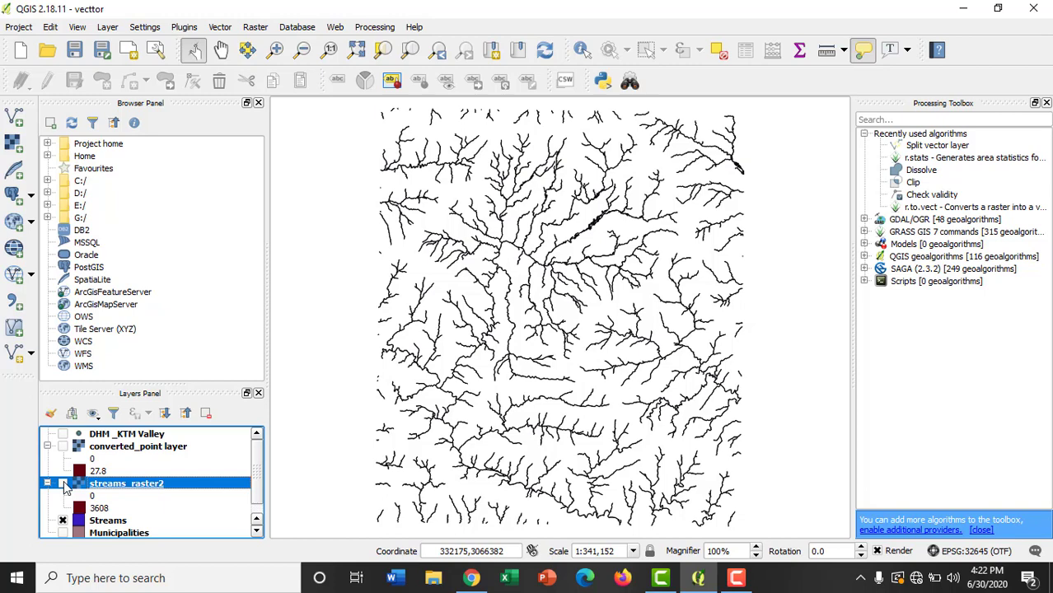
click(63, 484)
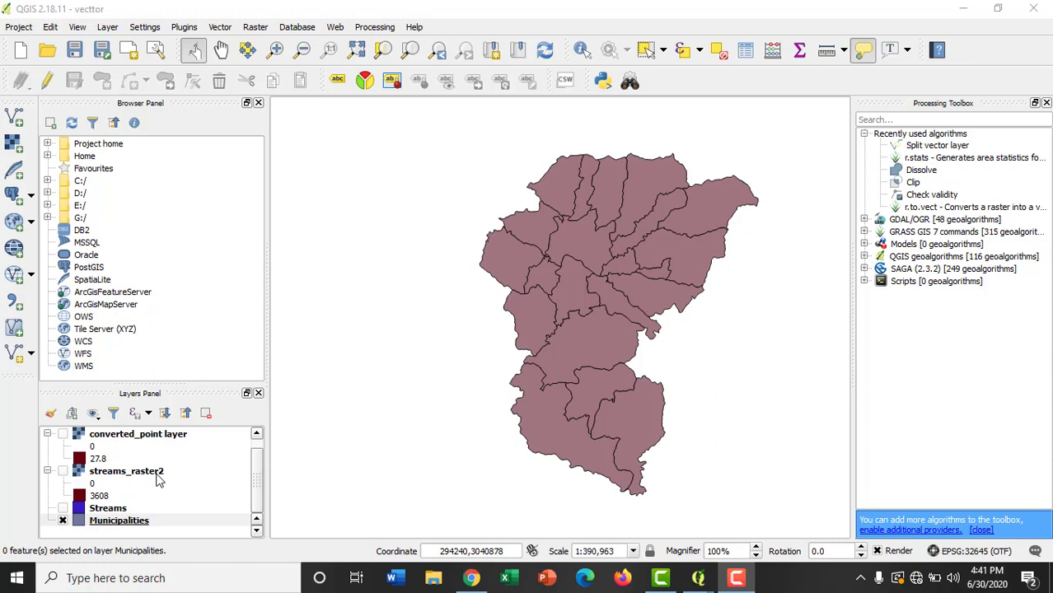
- Set Rasterize to burn Municipalities' SHAPE_LENG values into municipalities_ras.tif
click(255, 27)
mouse_move(301, 109)
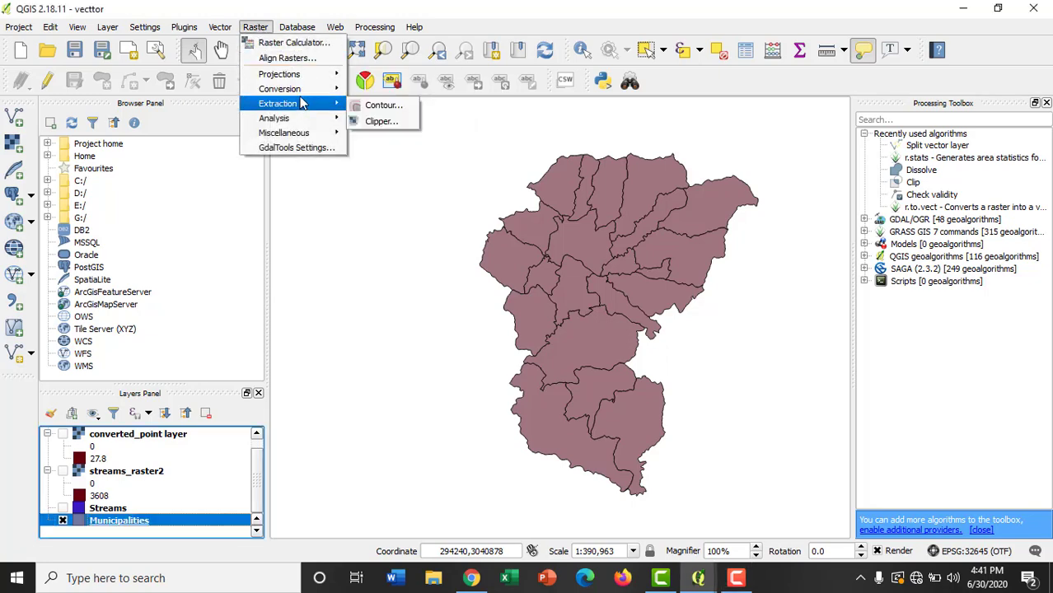
mouse_move(301, 89)
click(393, 92)
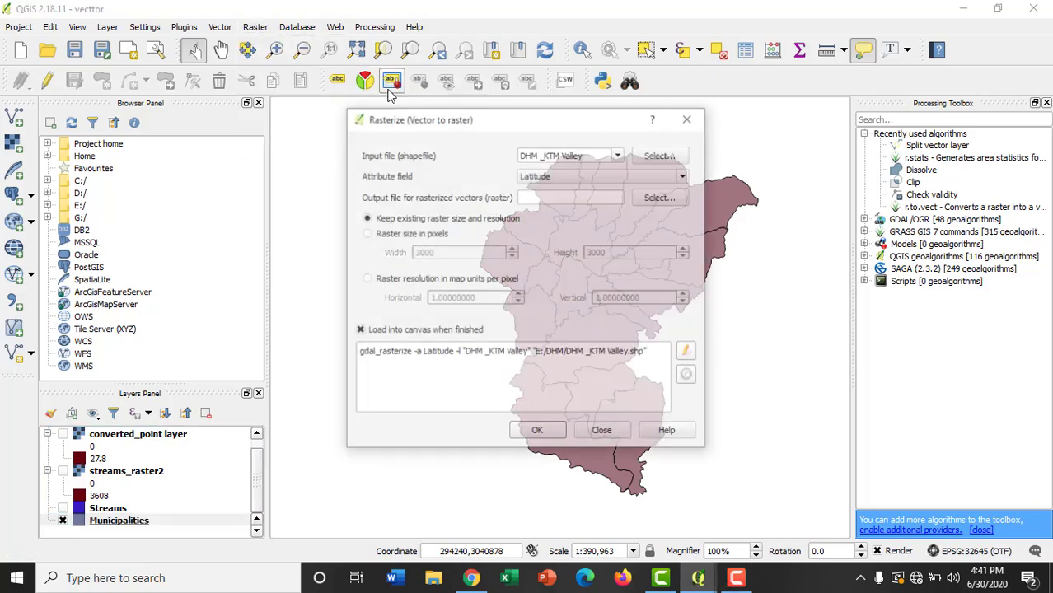
click(618, 154)
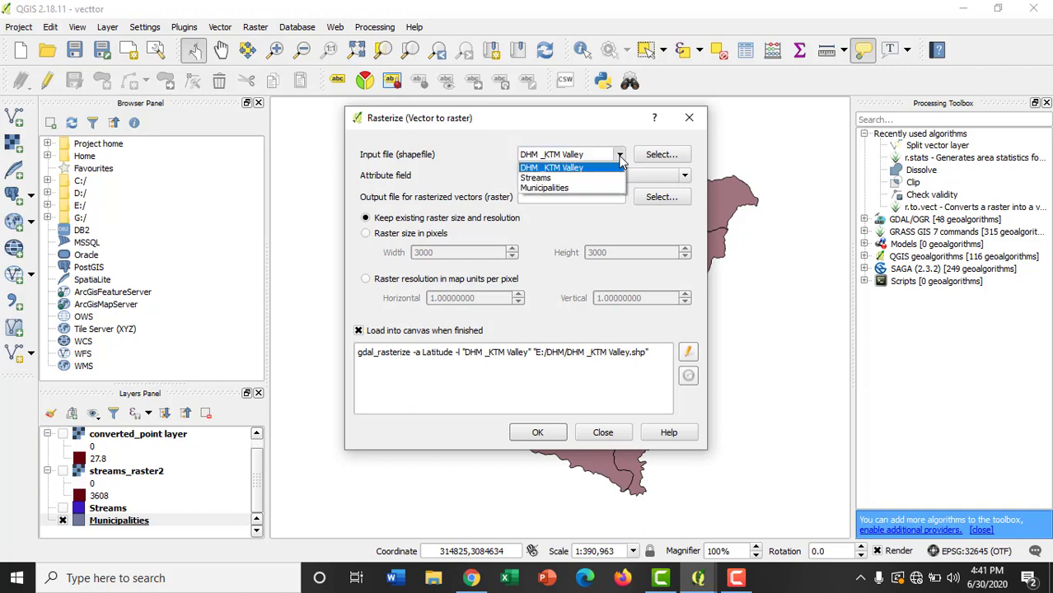
click(587, 187)
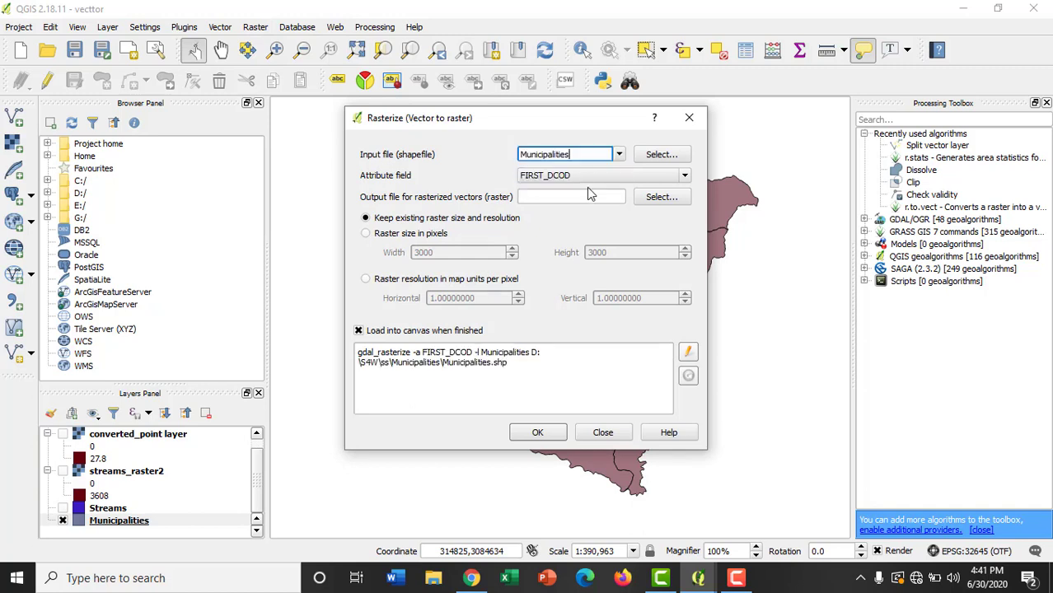
click(686, 176)
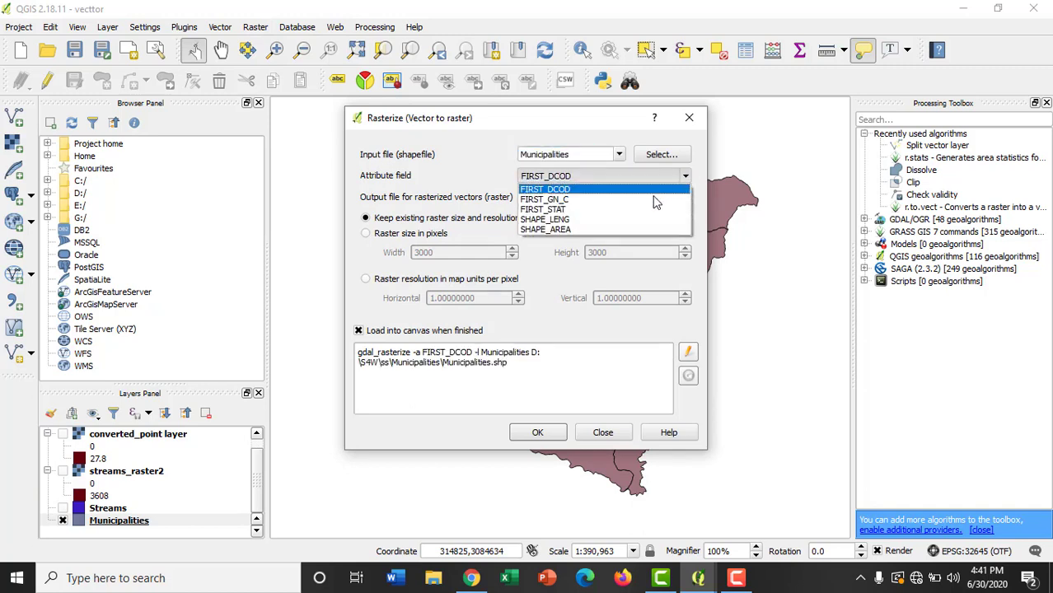
click(619, 221)
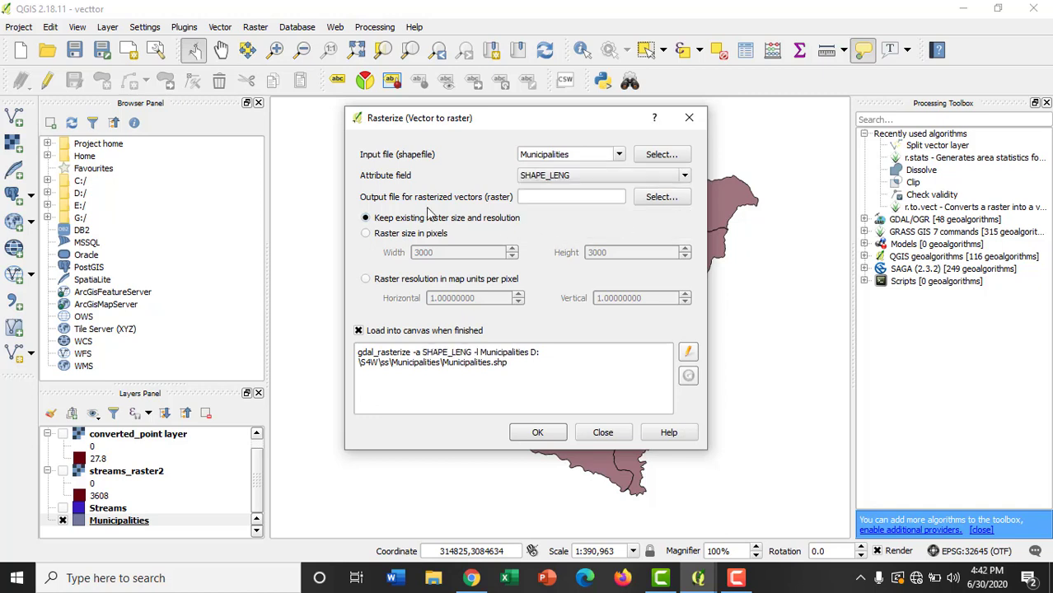
click(680, 197)
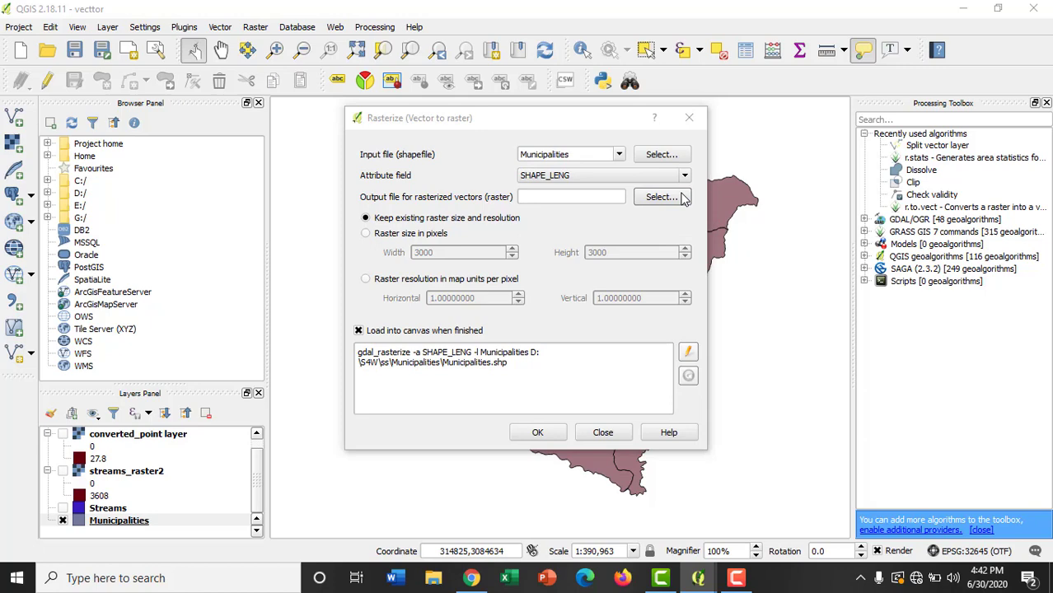
text(m)
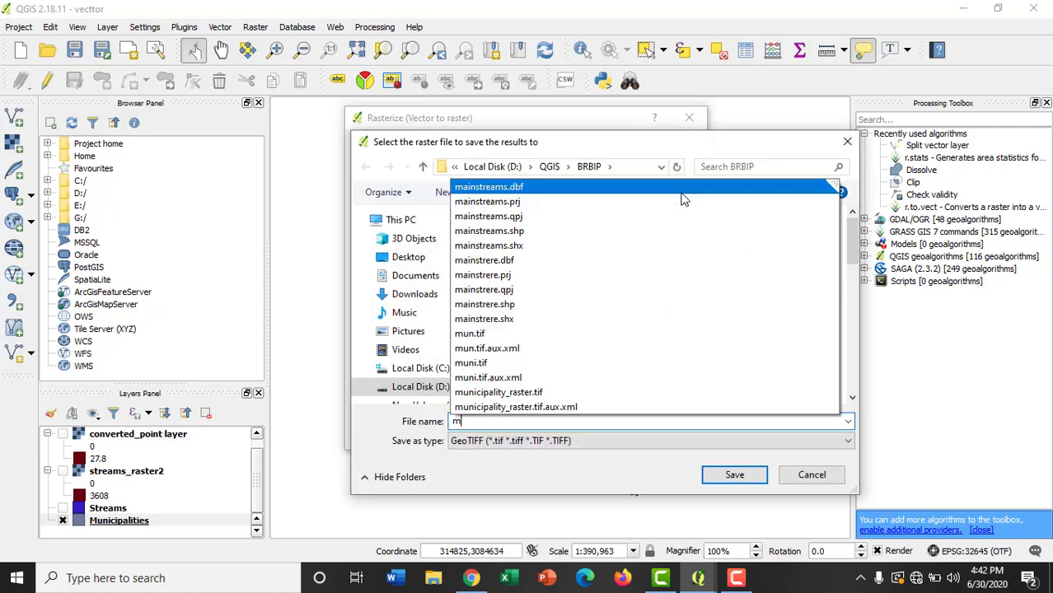
text(unicip)
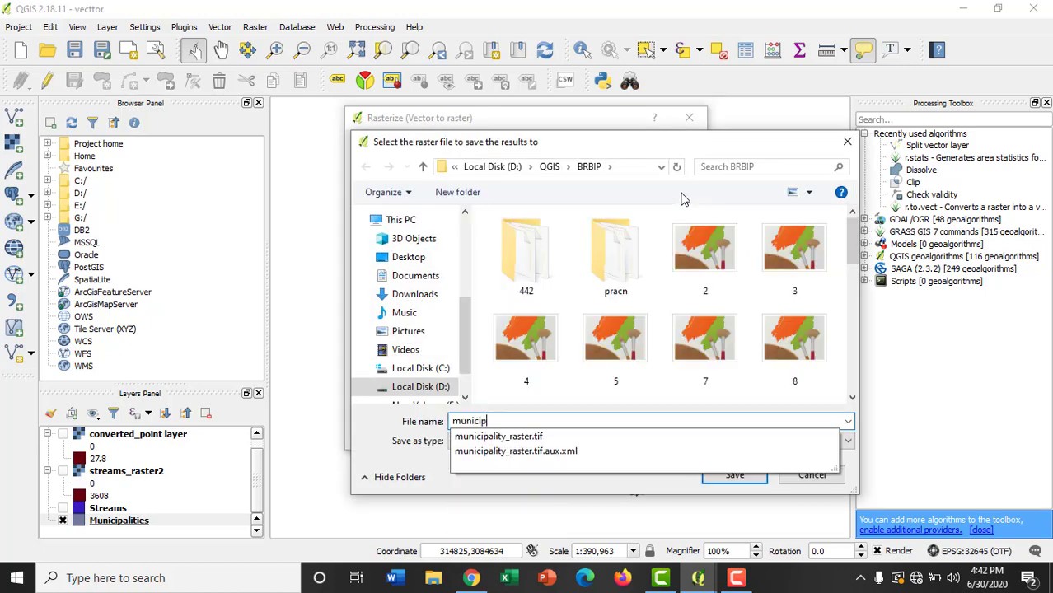
text(alities_ras)
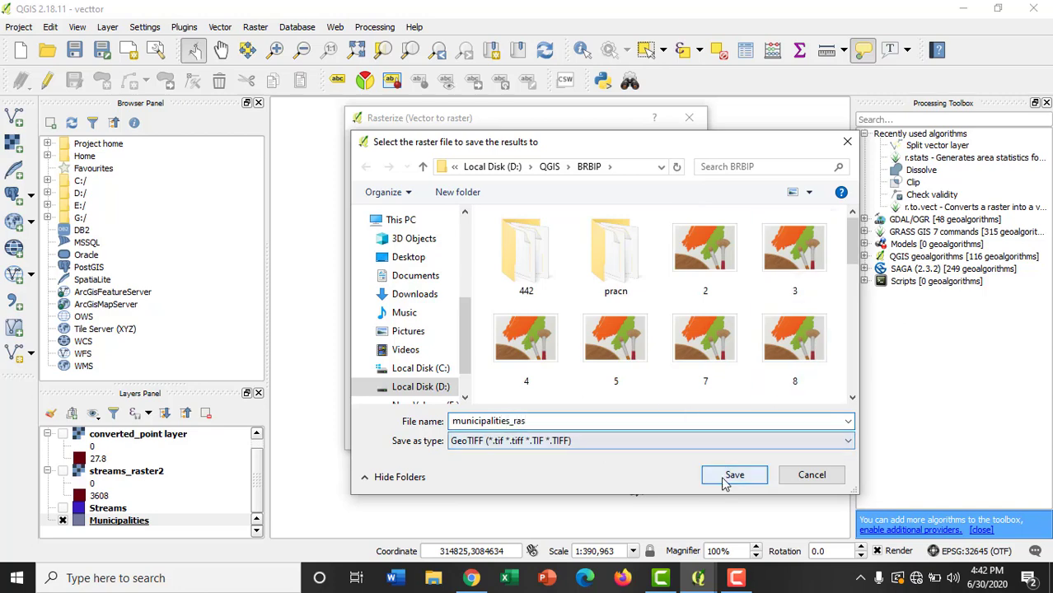
click(733, 476)
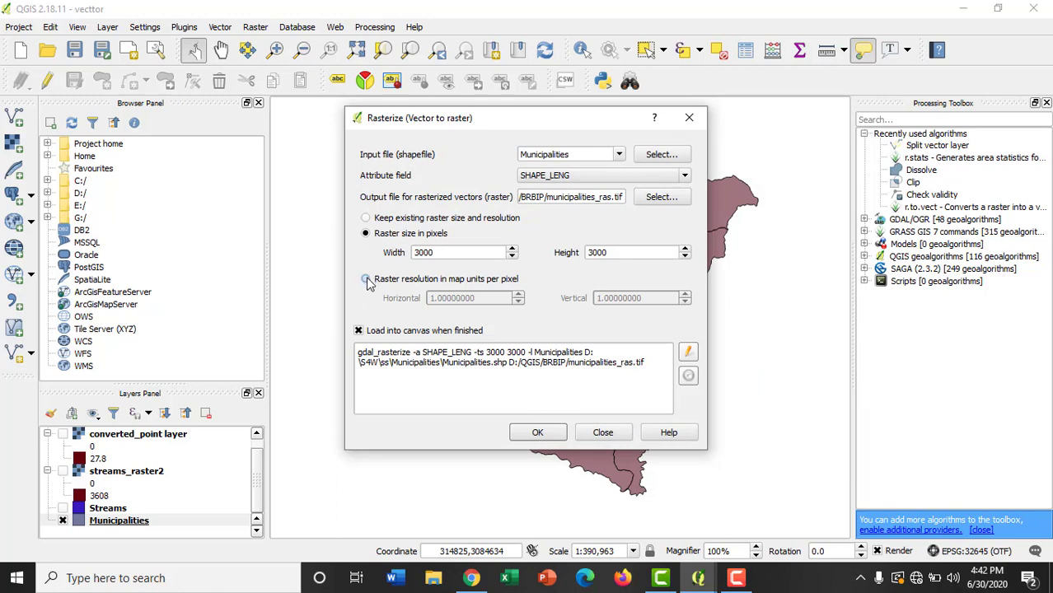
- Set the output resolution to 100 map units per pixel horizontally and vertically
click(366, 280)
click(437, 299)
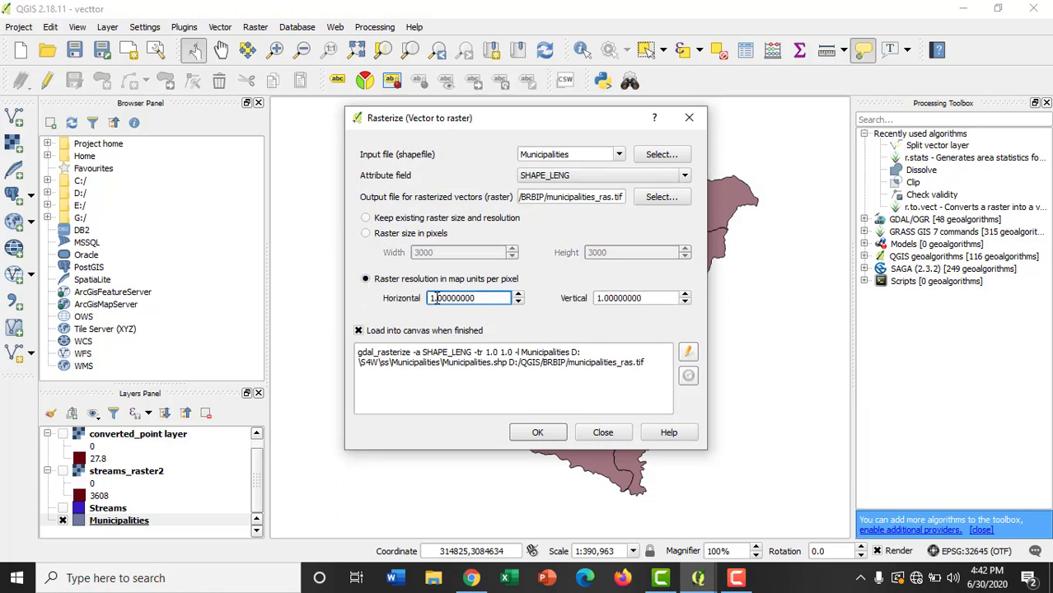
text(00)
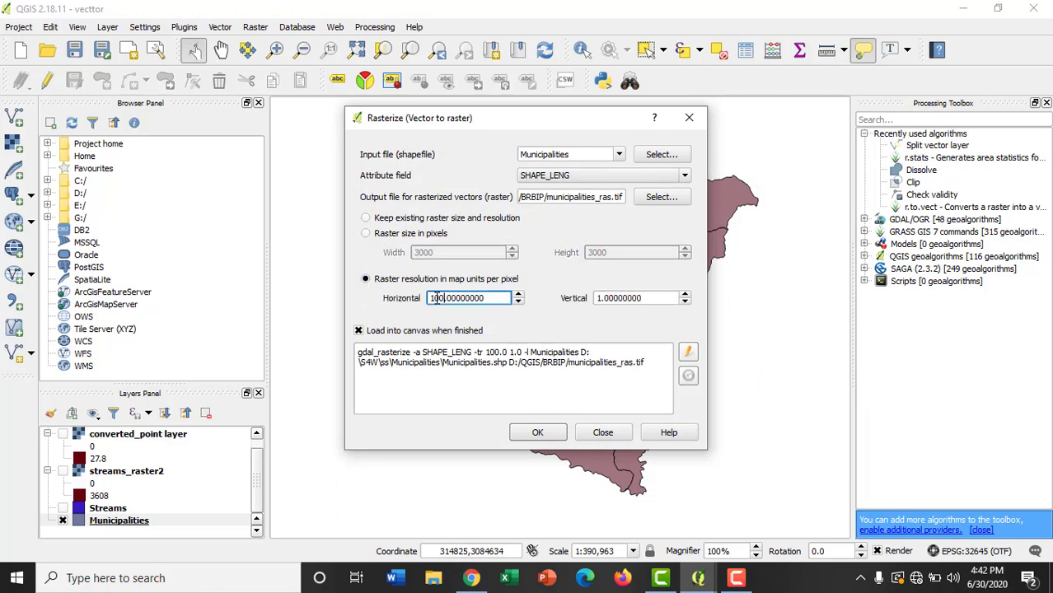
click(600, 298)
text(00)
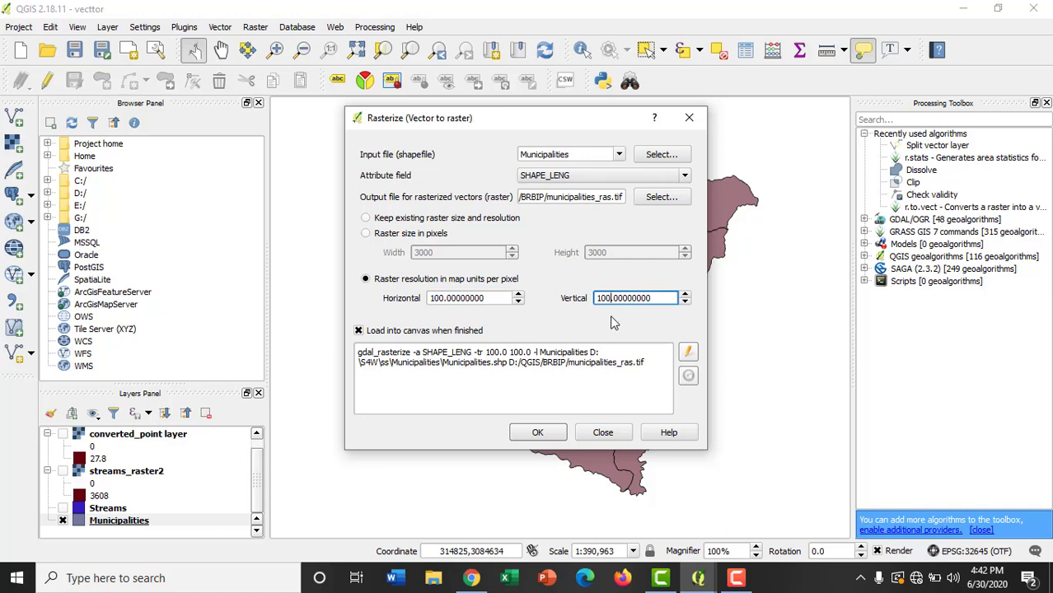
- Run the rasterization, dismiss the completion messages and close the Rasterize dialog
click(557, 434)
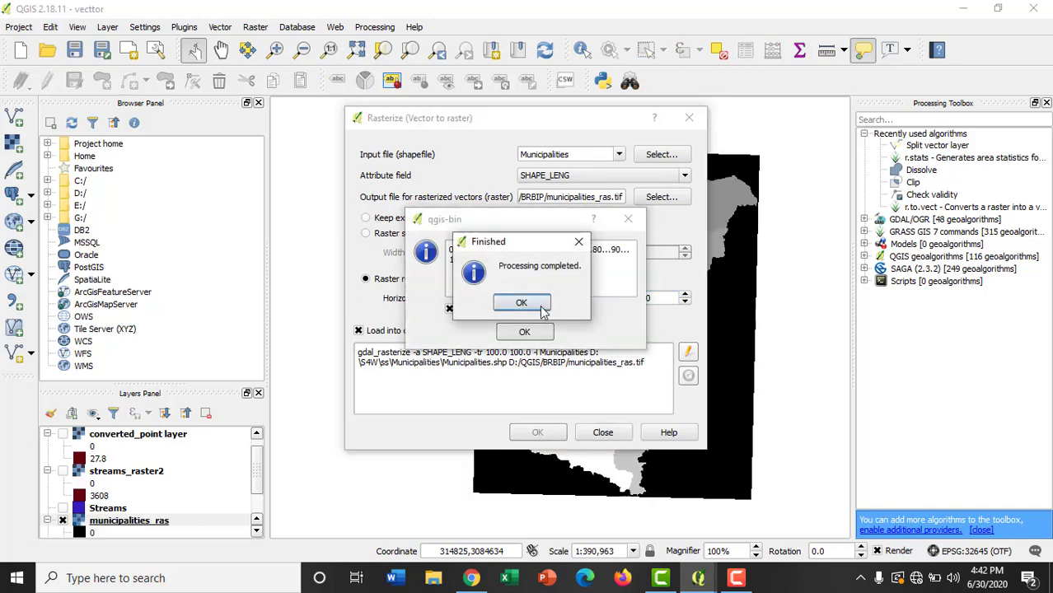
click(521, 303)
click(524, 331)
click(690, 119)
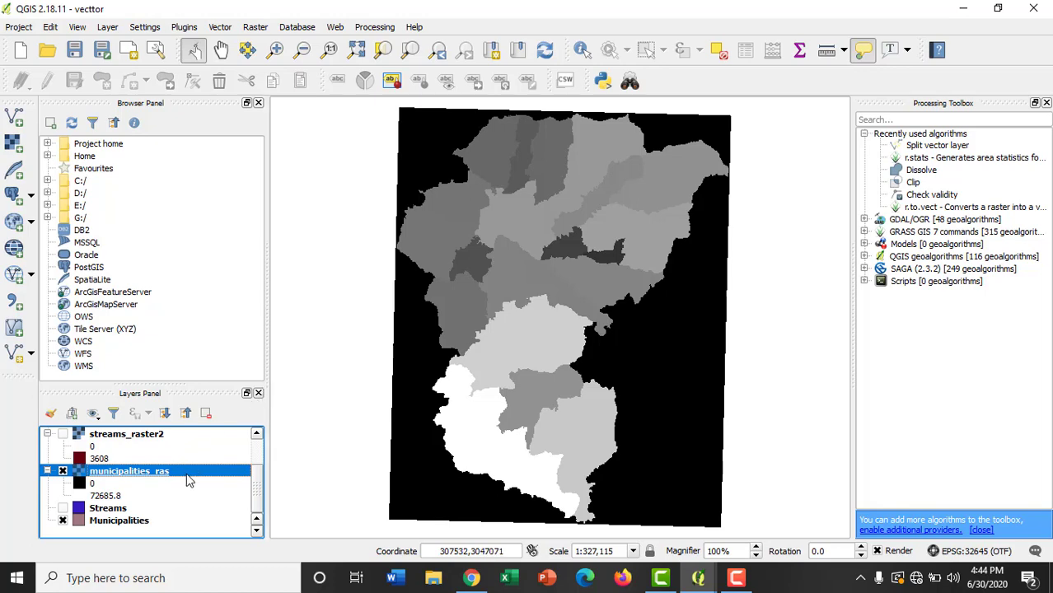
- Style municipalities_ras as singleband pseudocolor with Actual min/max values 0–72758.6 loaded
double_click(188, 480)
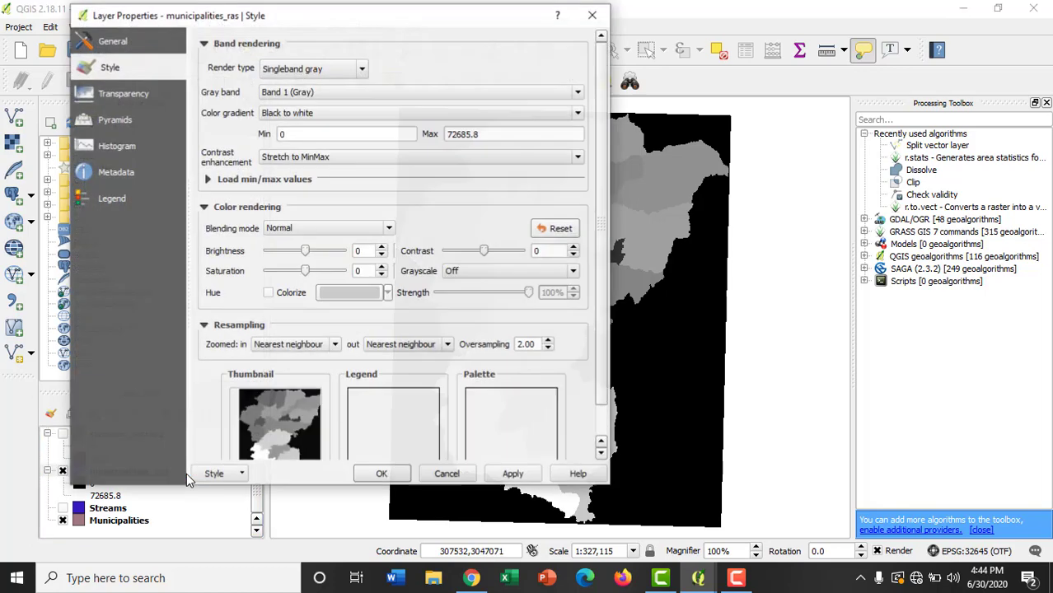
click(334, 71)
click(334, 113)
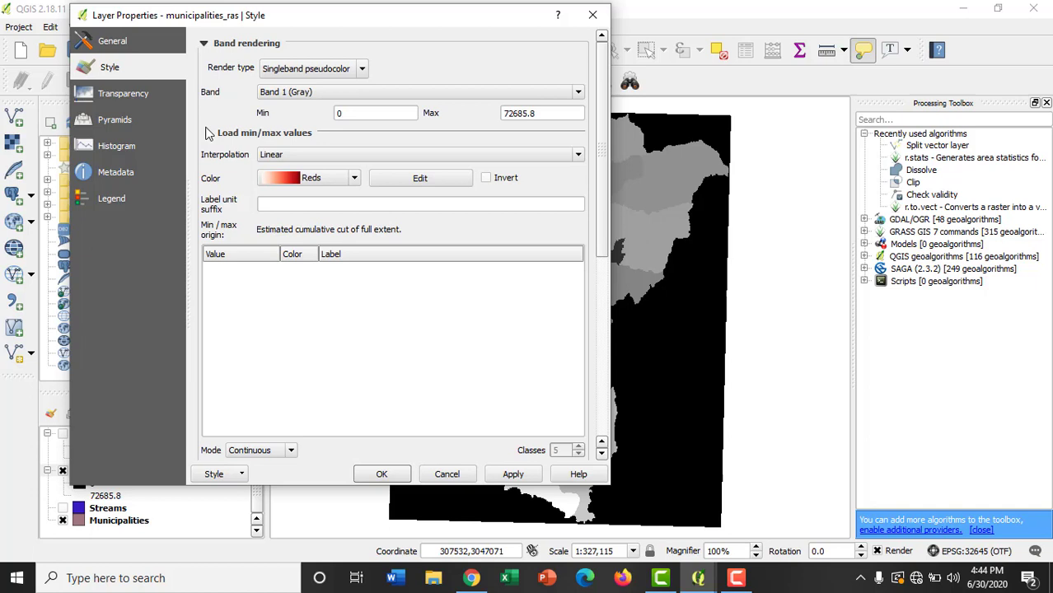
click(208, 134)
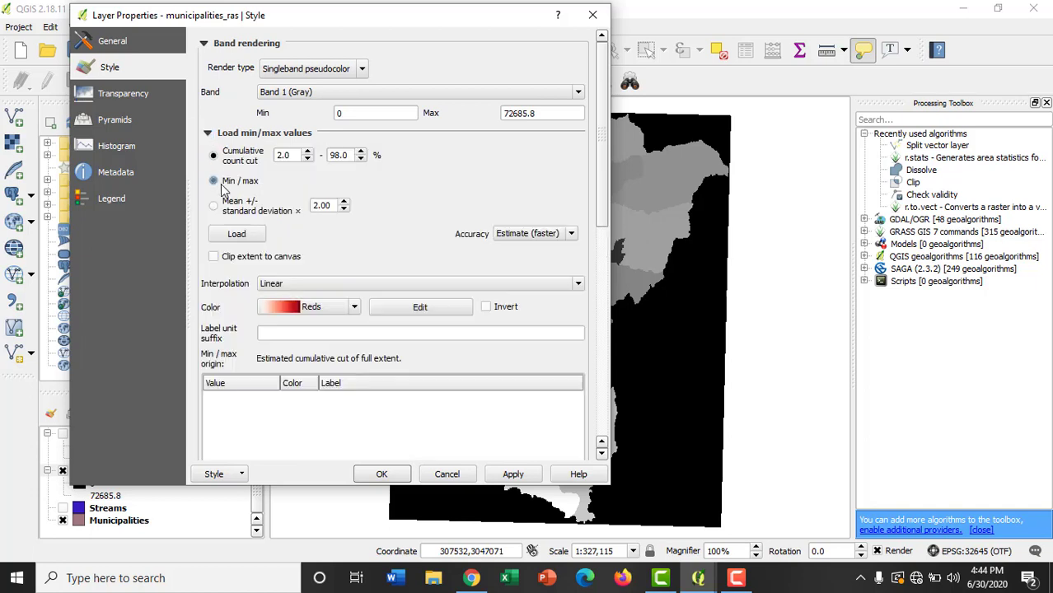
click(221, 186)
click(558, 236)
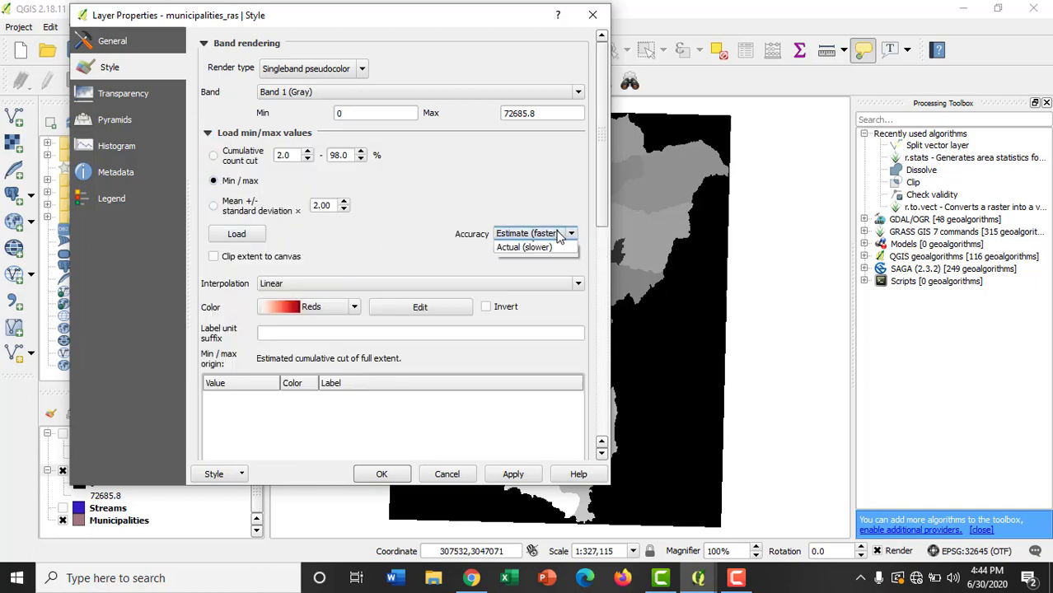
click(540, 249)
click(255, 238)
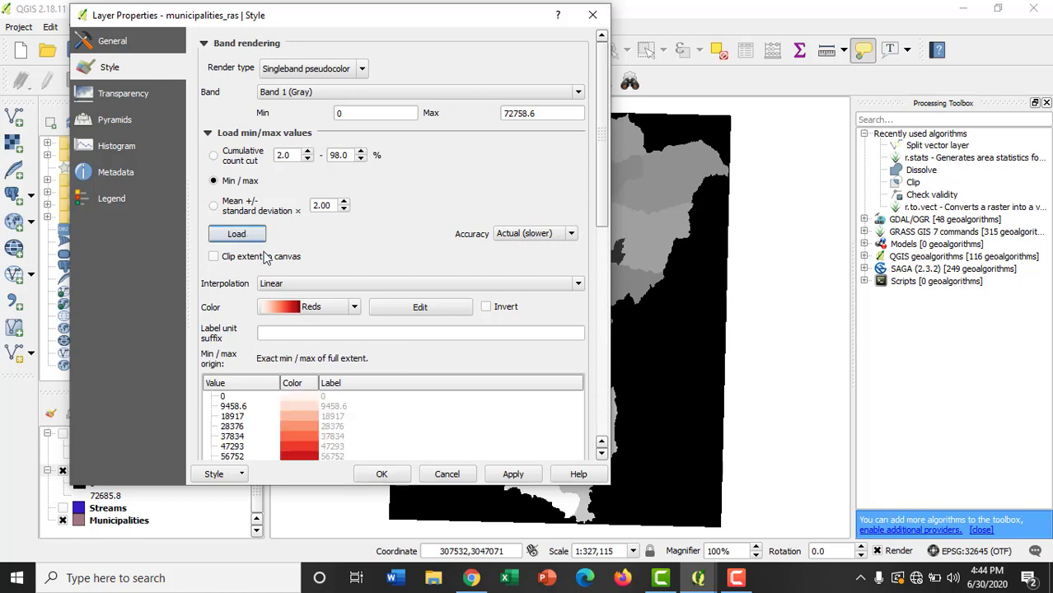
drag(599, 199, 610, 350)
drag(517, 25, 136, 70)
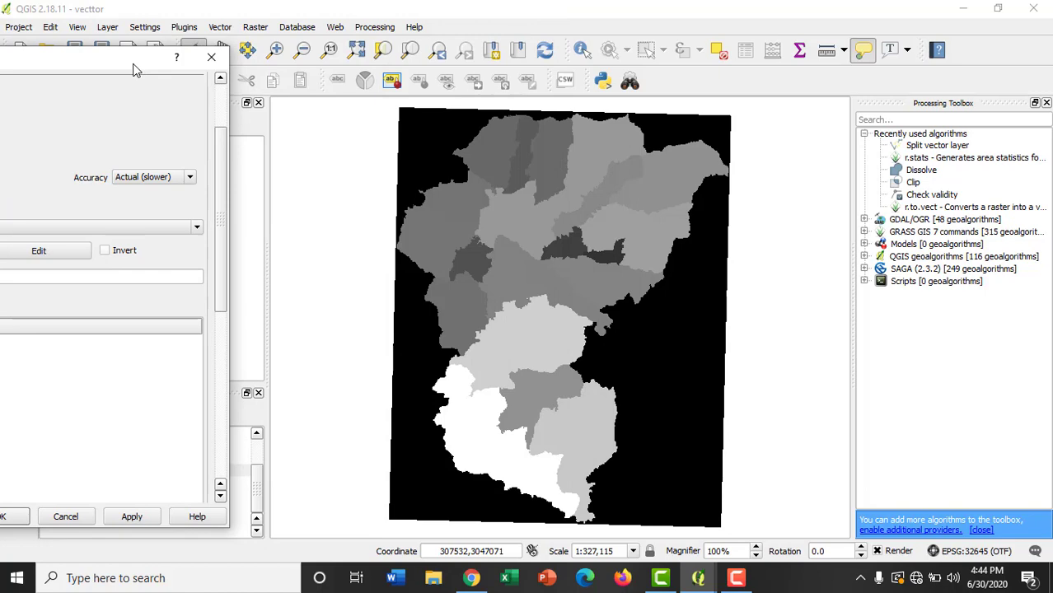
drag(136, 68, 503, 47)
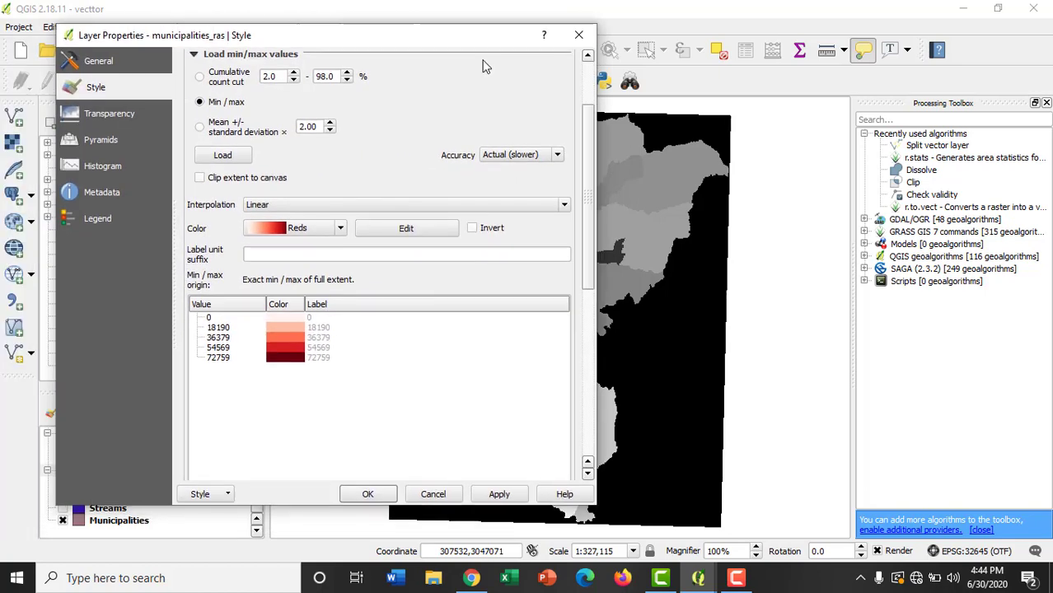
drag(590, 211, 592, 287)
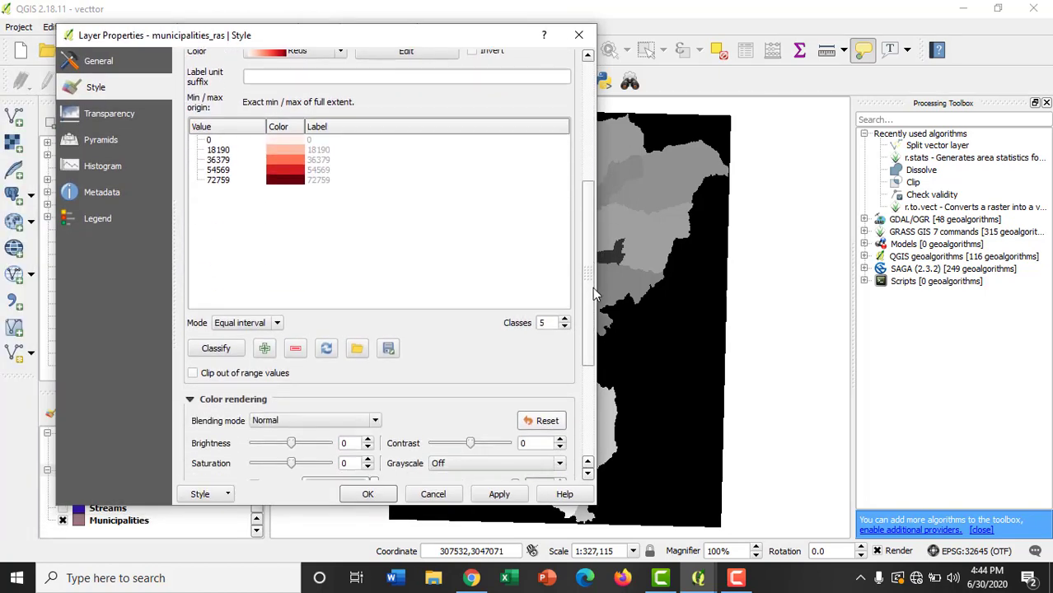
- Change the pseudocolor classes to 25 and apply the Random colors ramp
double_click(547, 323)
key(BackSpace)
text(25)
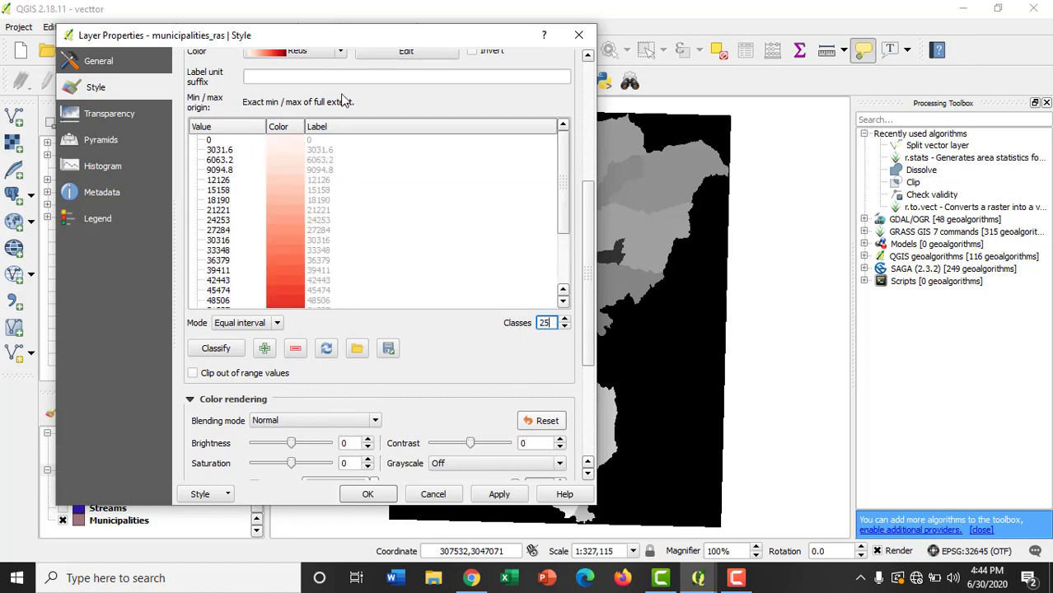
click(337, 52)
scroll(339, 166, down, 3)
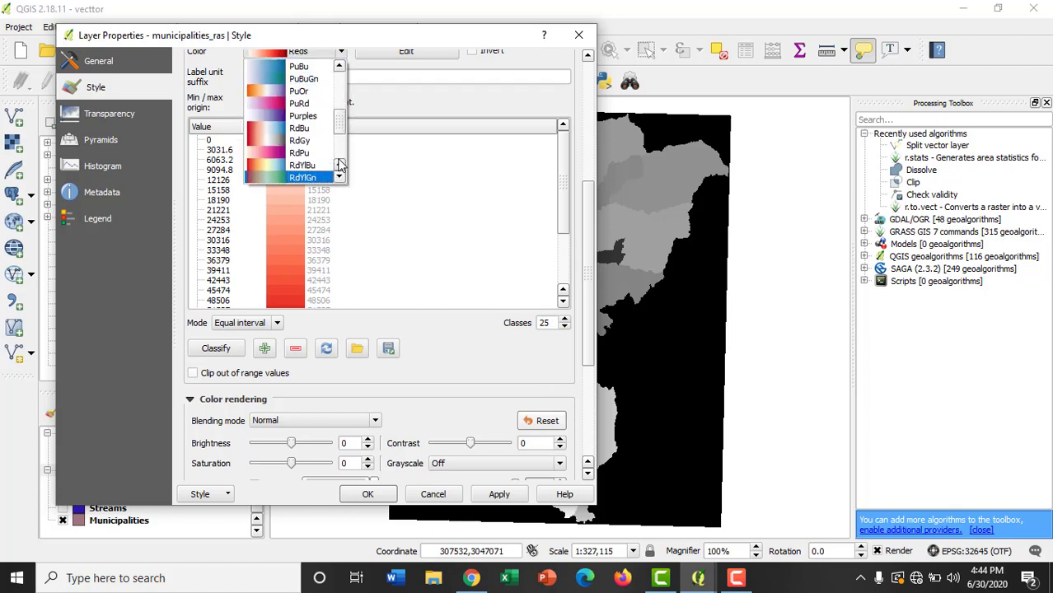
click(292, 163)
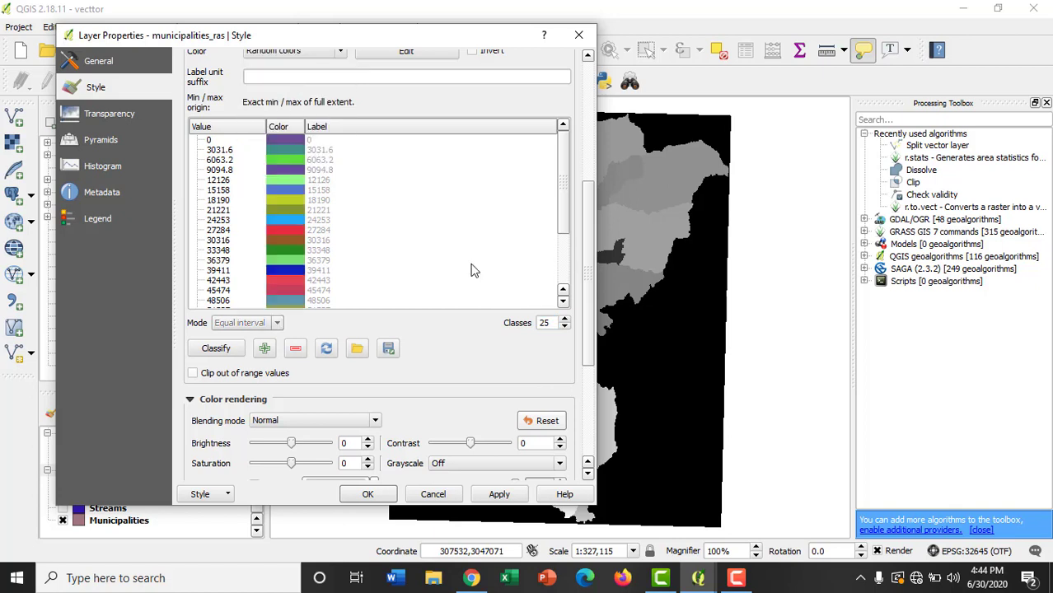
- Make the lowest class white and apply the style to the map
double_click(276, 140)
click(752, 124)
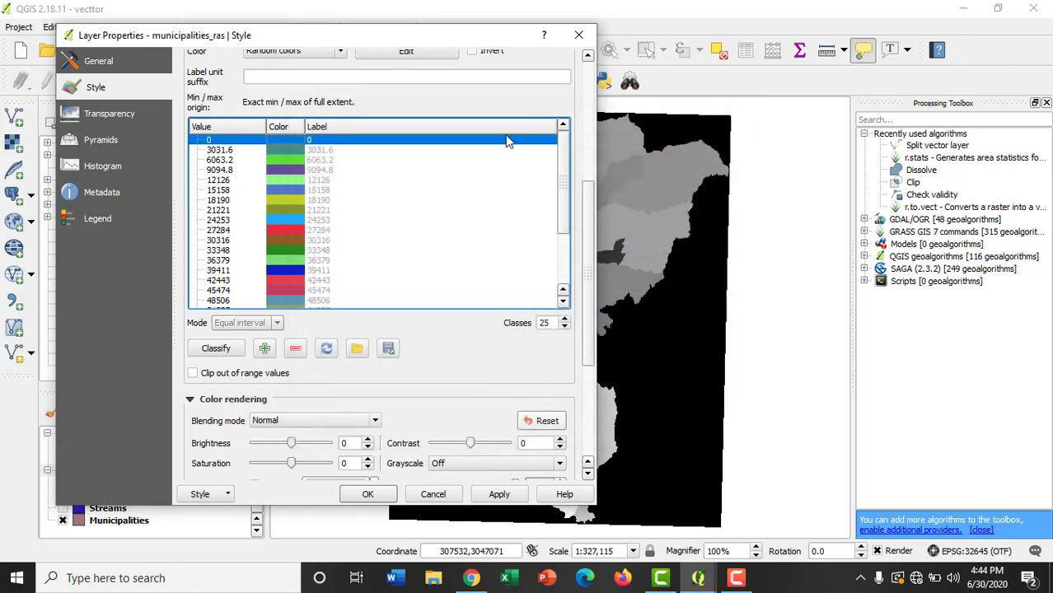
double_click(286, 144)
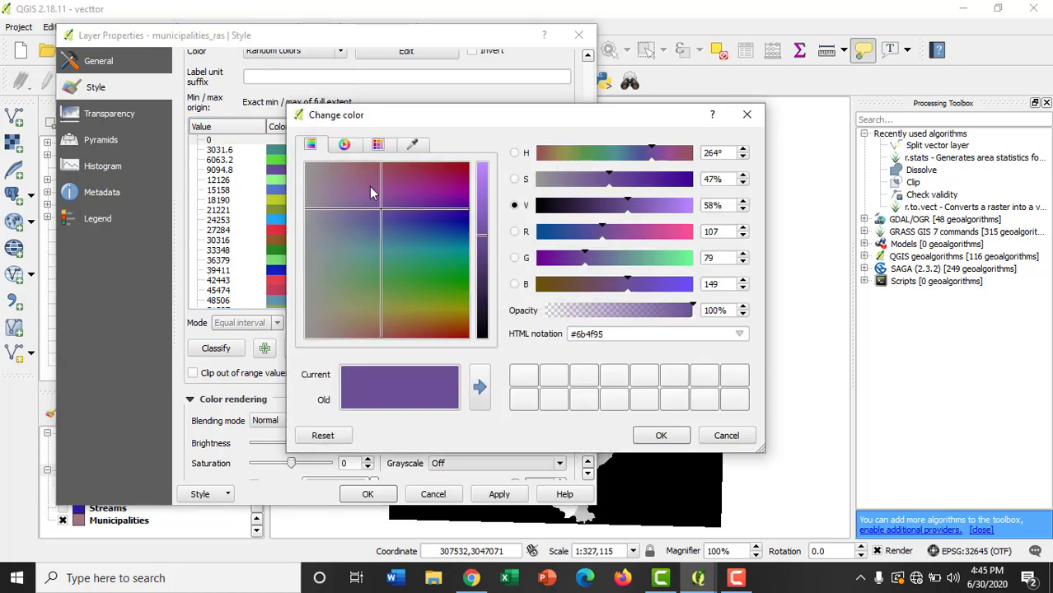
drag(382, 217, 285, 185)
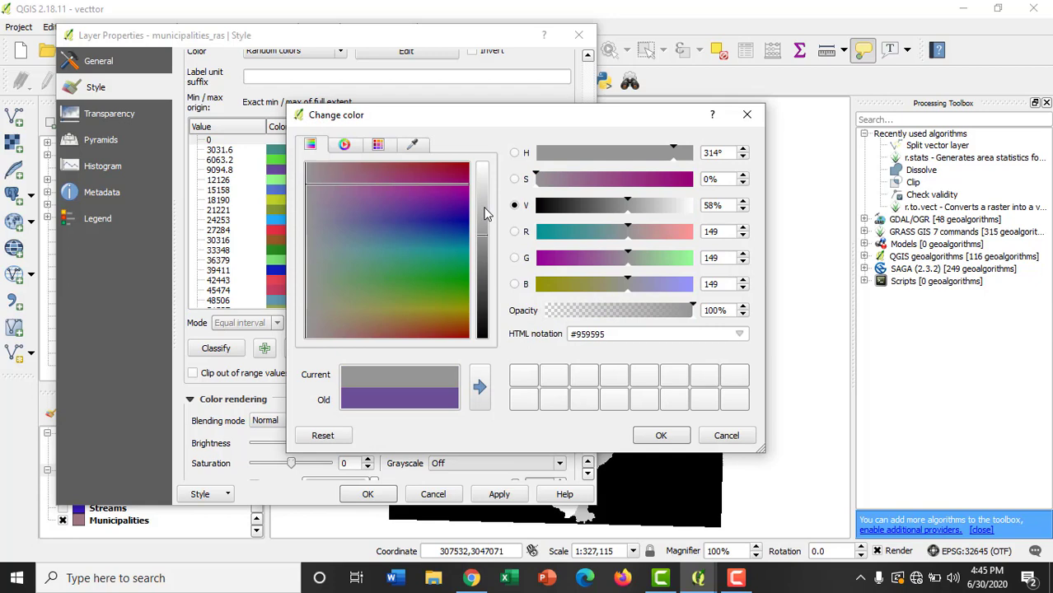
drag(482, 242, 484, 165)
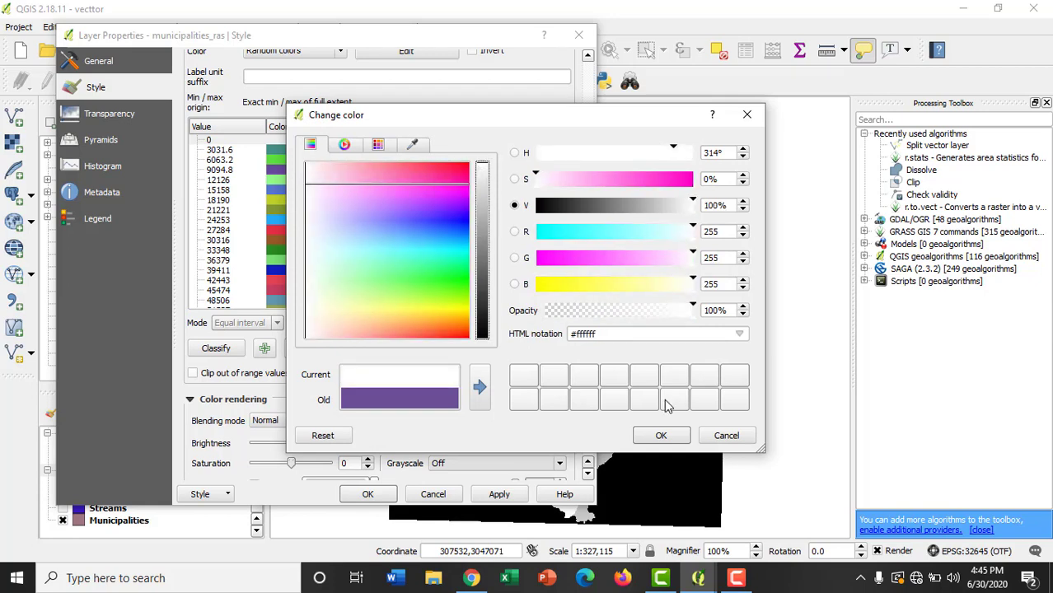
click(660, 437)
click(498, 494)
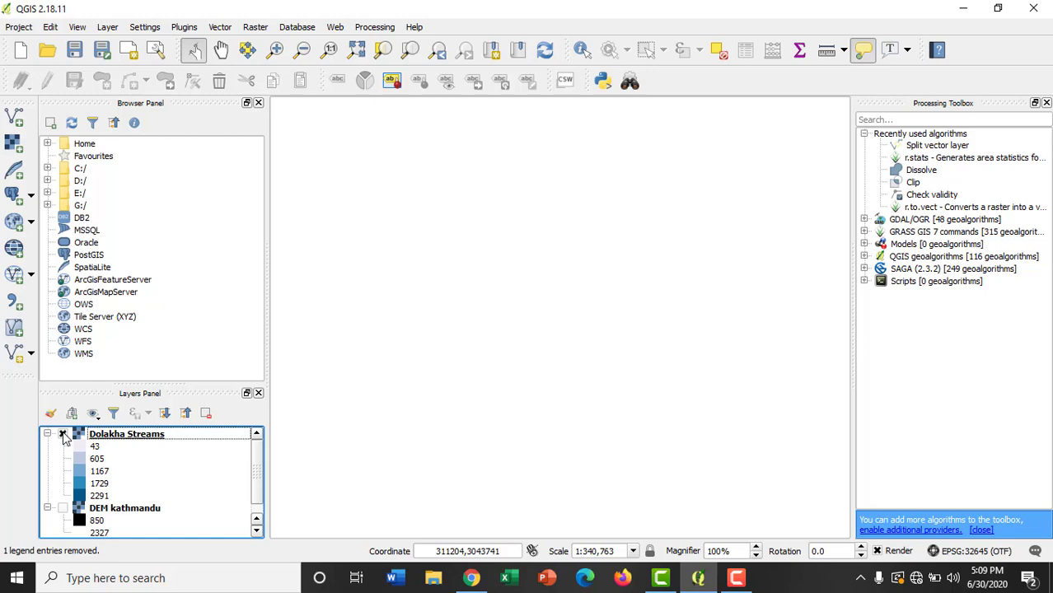
- Zoom to the layer extents, hide DEM kathmandu, and zoom in on the Dolakha Streams raster
right_click(107, 434)
click(168, 205)
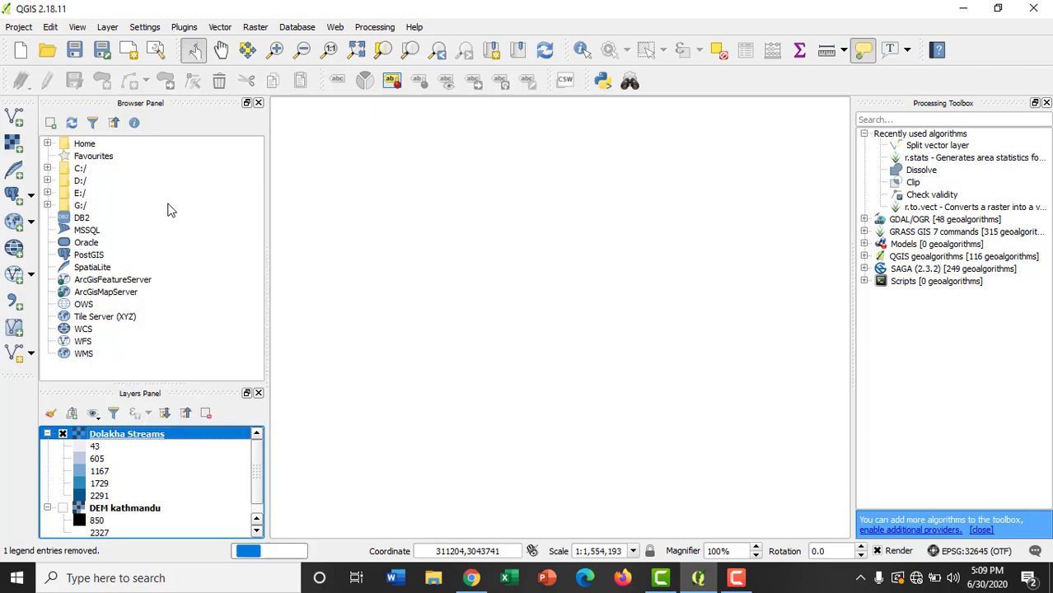
click(62, 433)
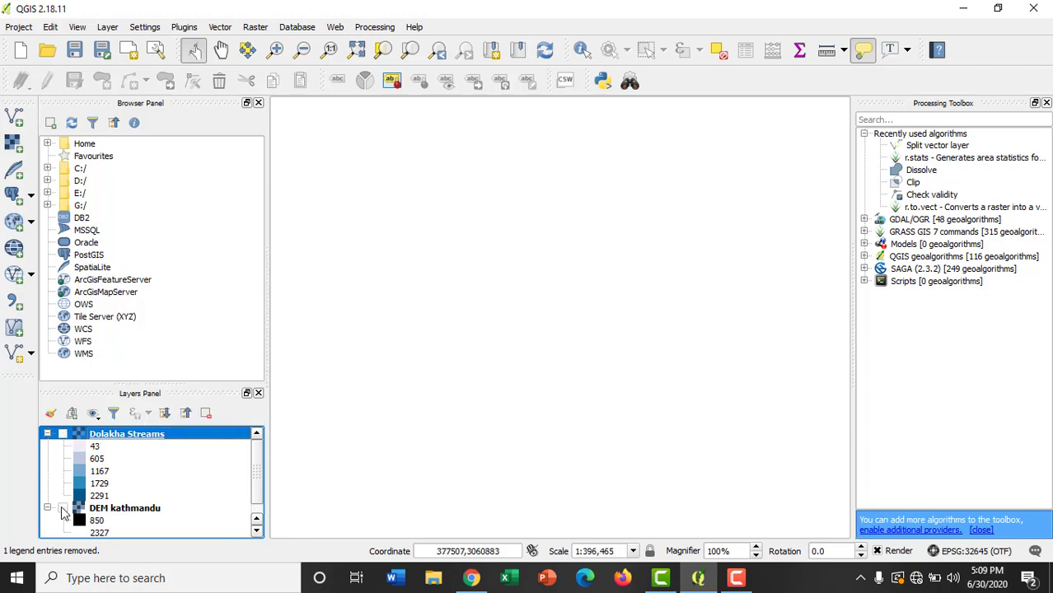
click(63, 508)
right_click(101, 510)
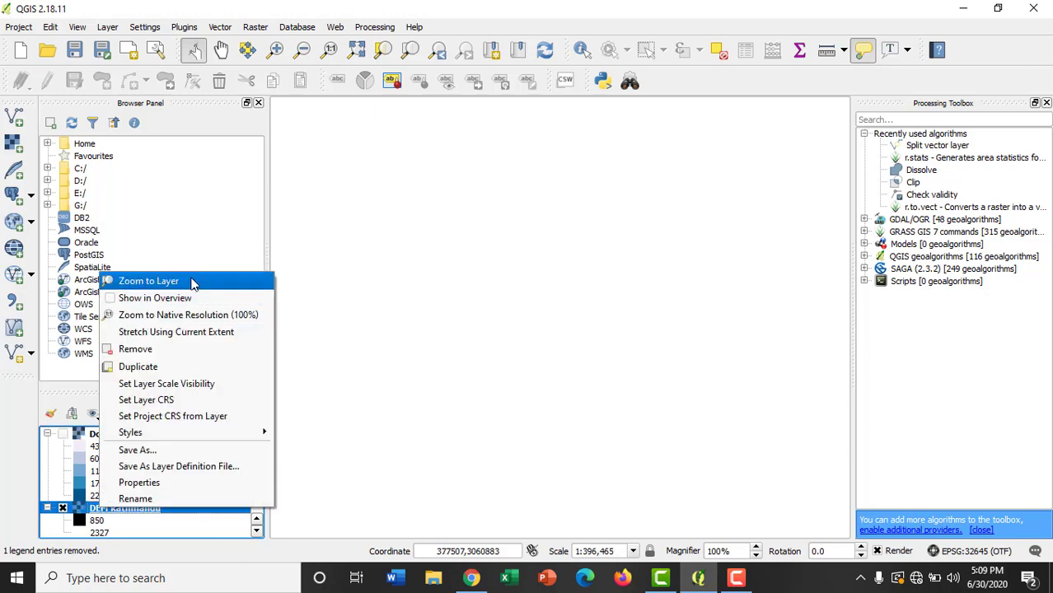
click(148, 281)
click(63, 508)
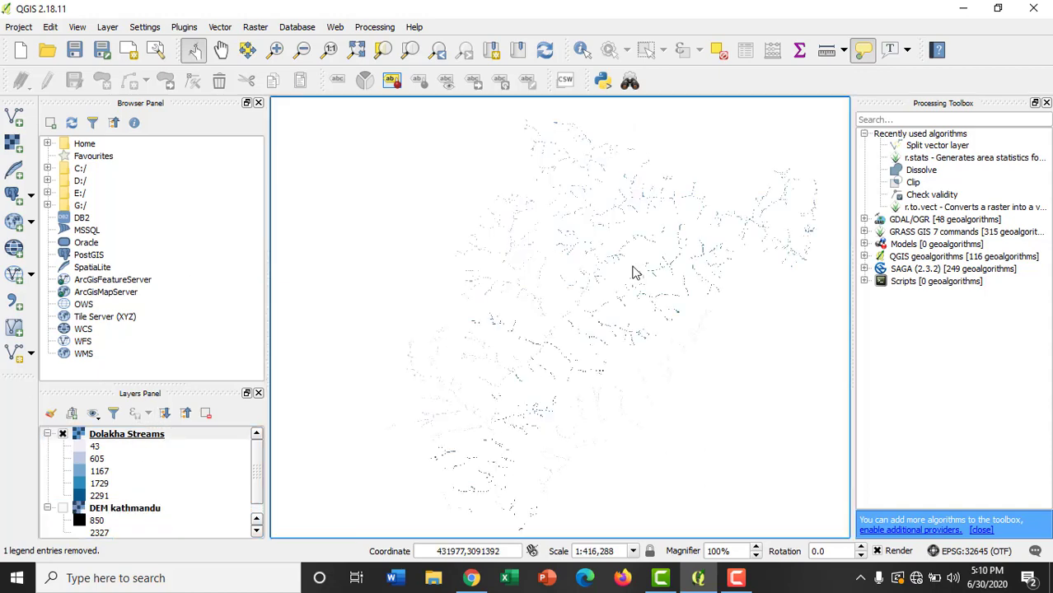
scroll(635, 272, up, 1)
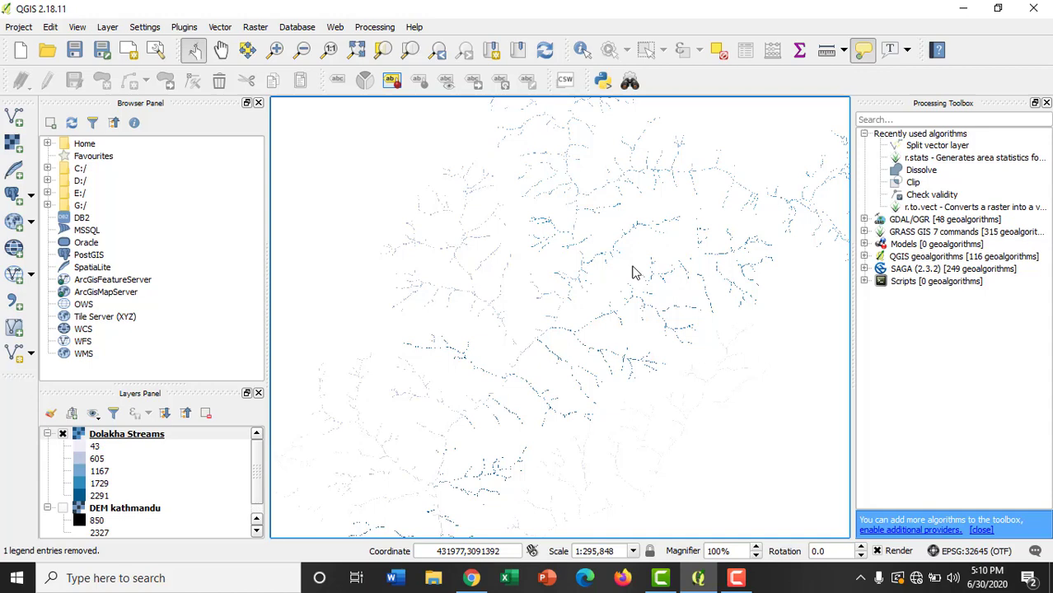
scroll(635, 271, up, 1)
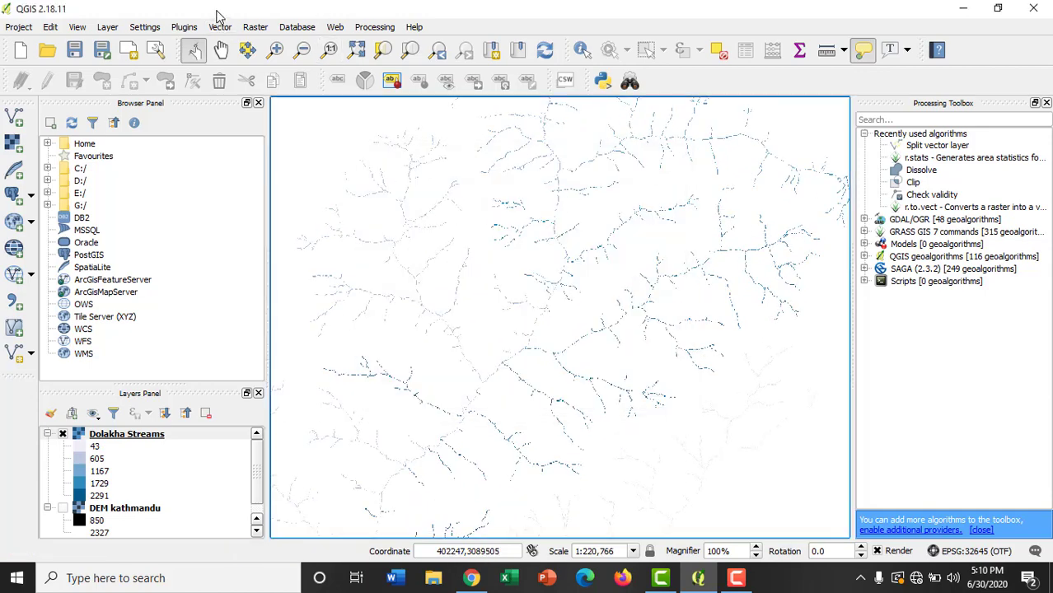
click(256, 28)
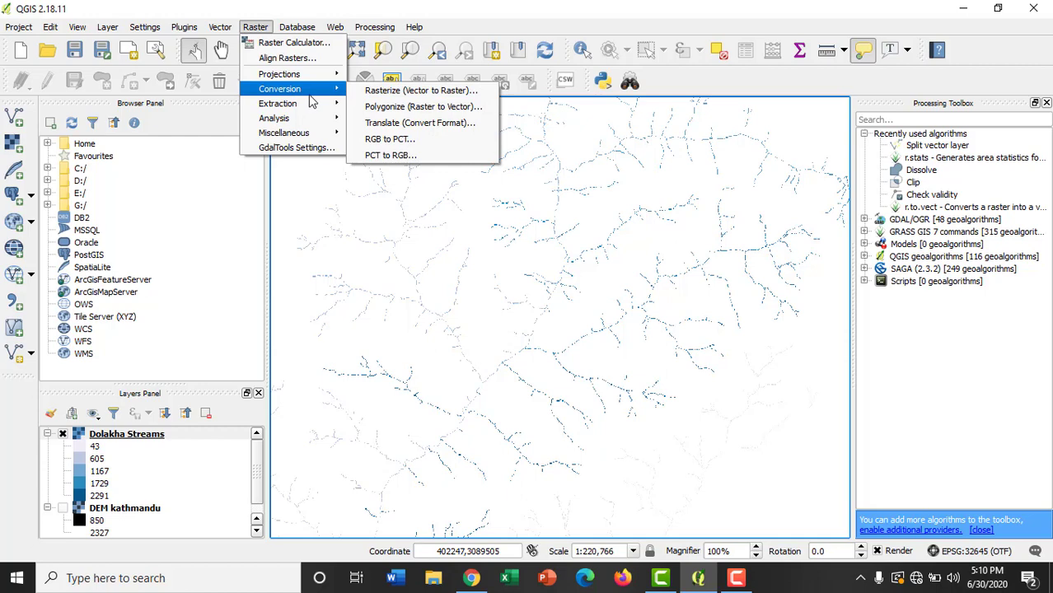
- Set Polygonize to convert Dolakha Streams into the 'vector_streams dolakha' shapefile
click(380, 111)
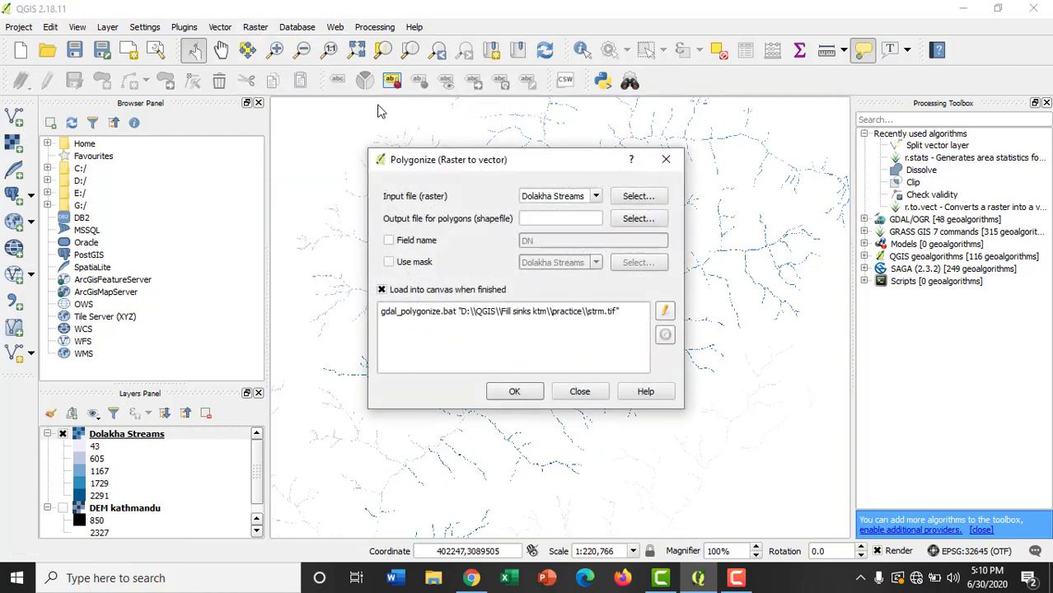
click(600, 197)
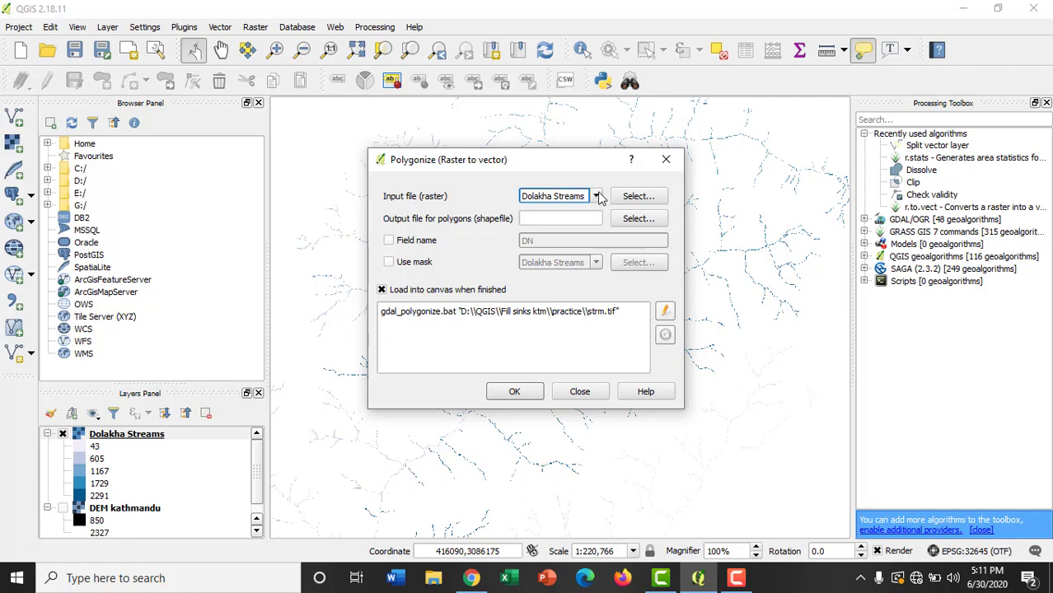
click(585, 210)
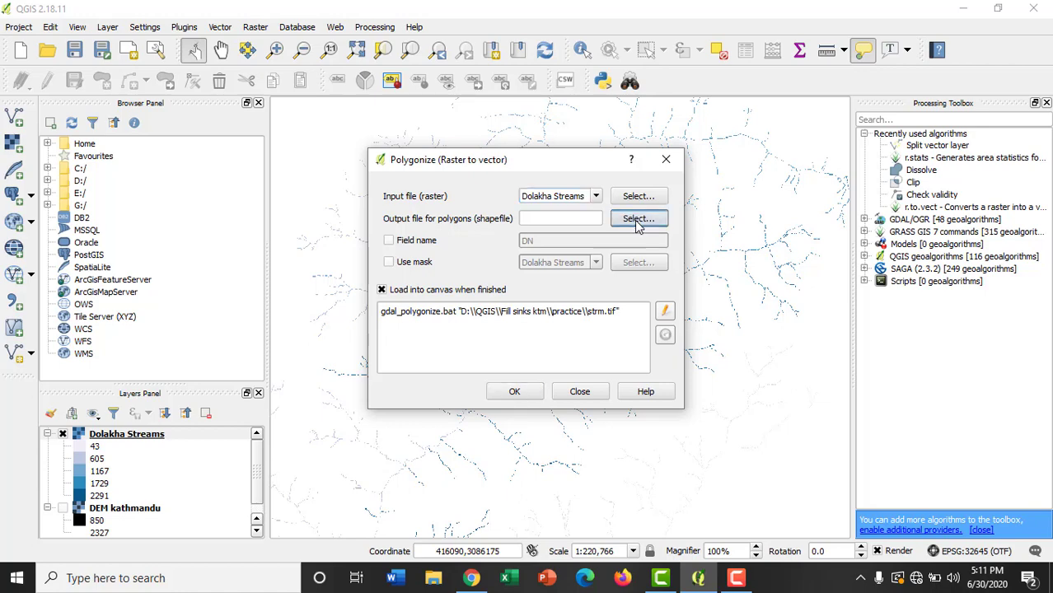
click(635, 219)
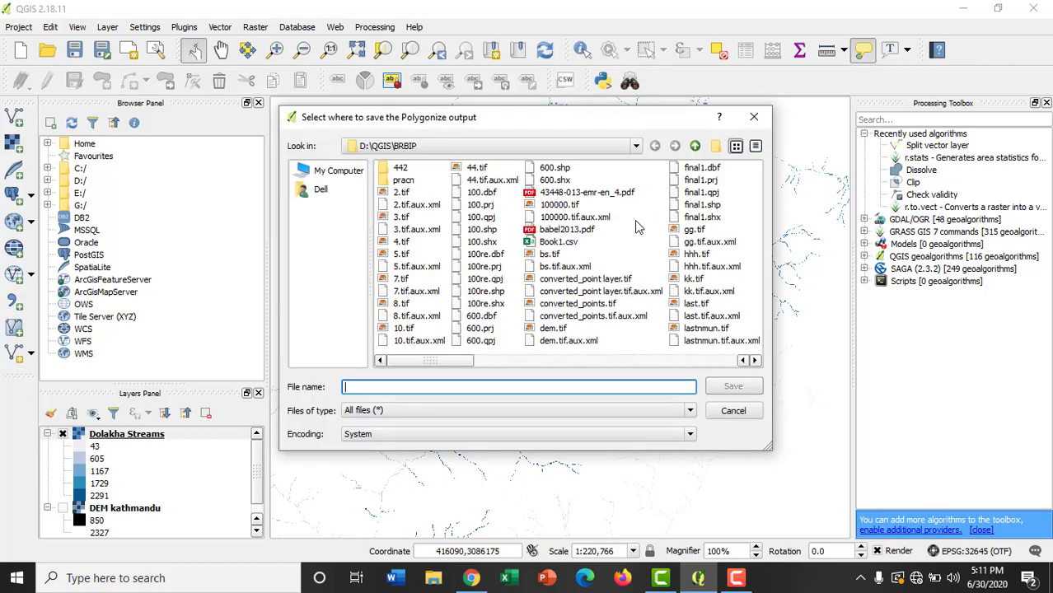
text(vec)
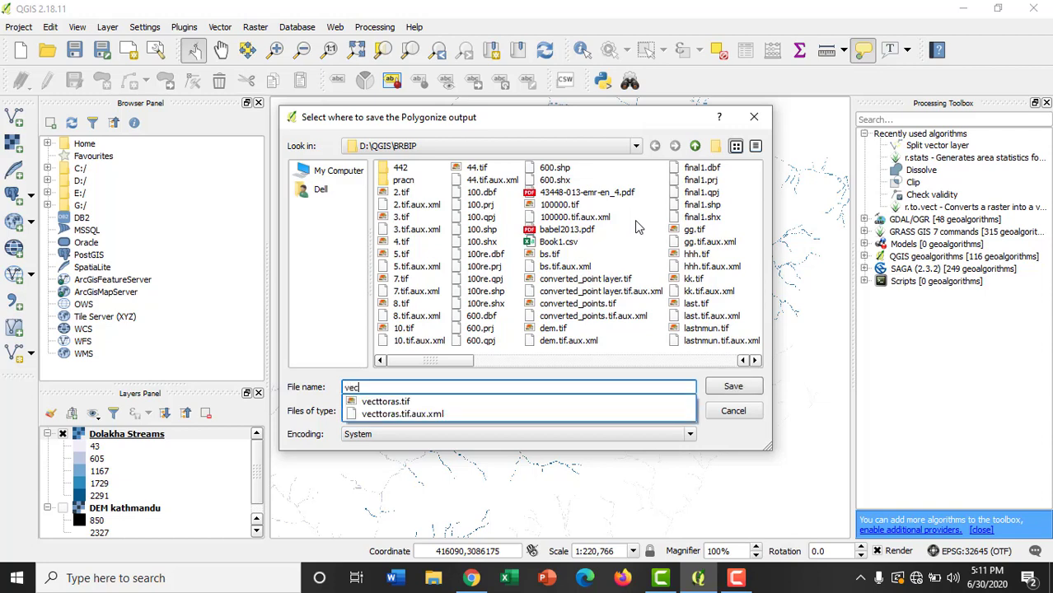
text(tor_s)
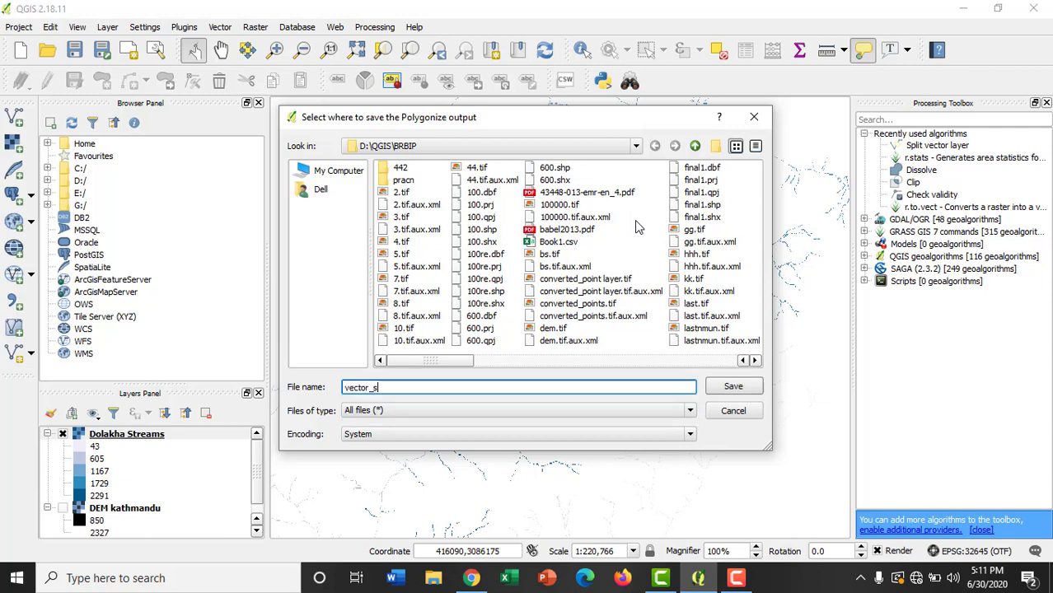
text(treams dolakha)
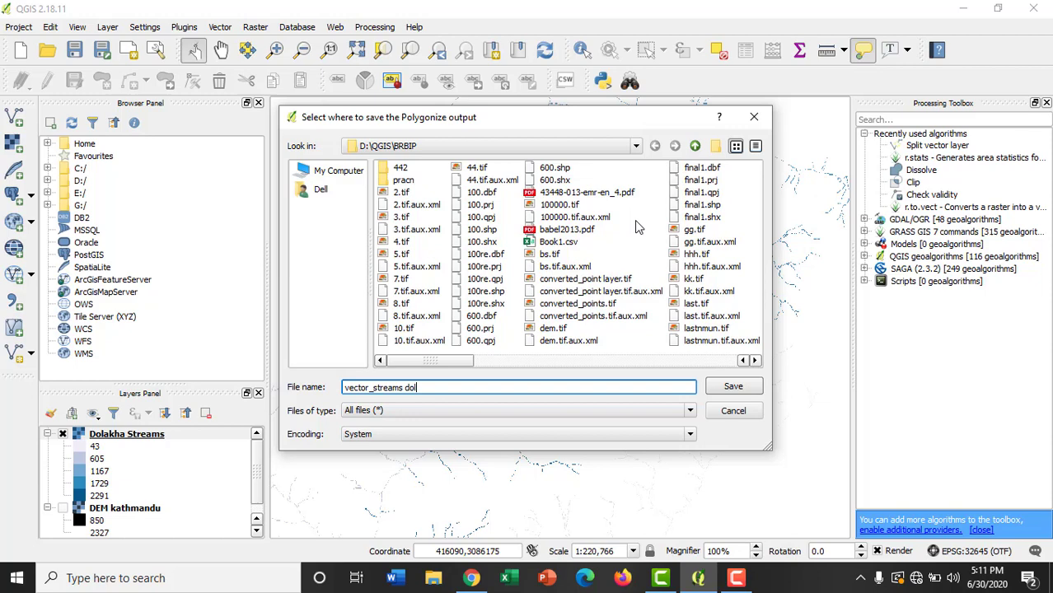
click(733, 387)
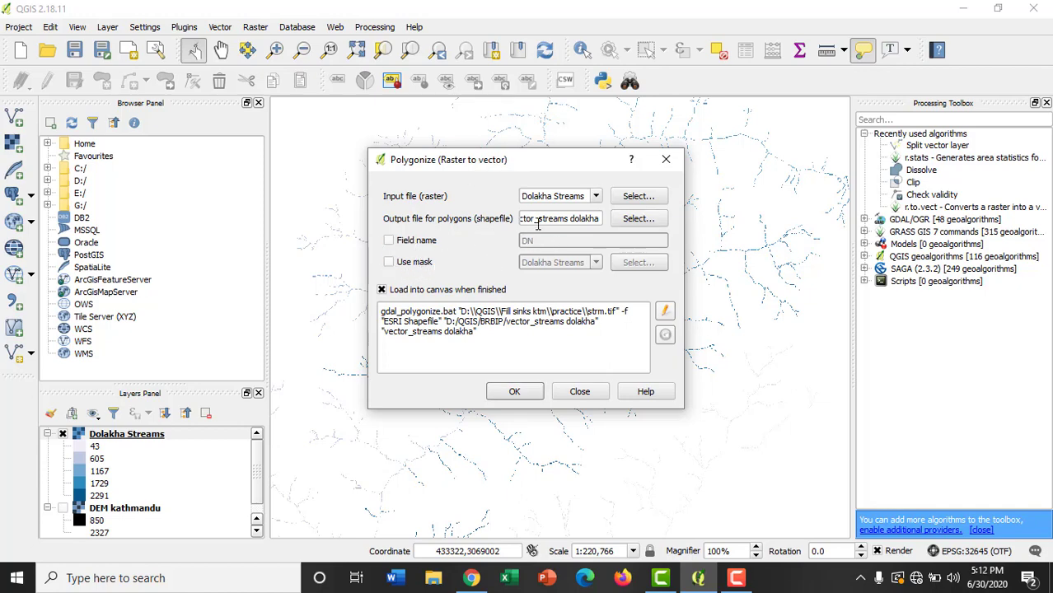
- Run the stream polygonize, dismiss the completion messages and close the dialog
click(514, 392)
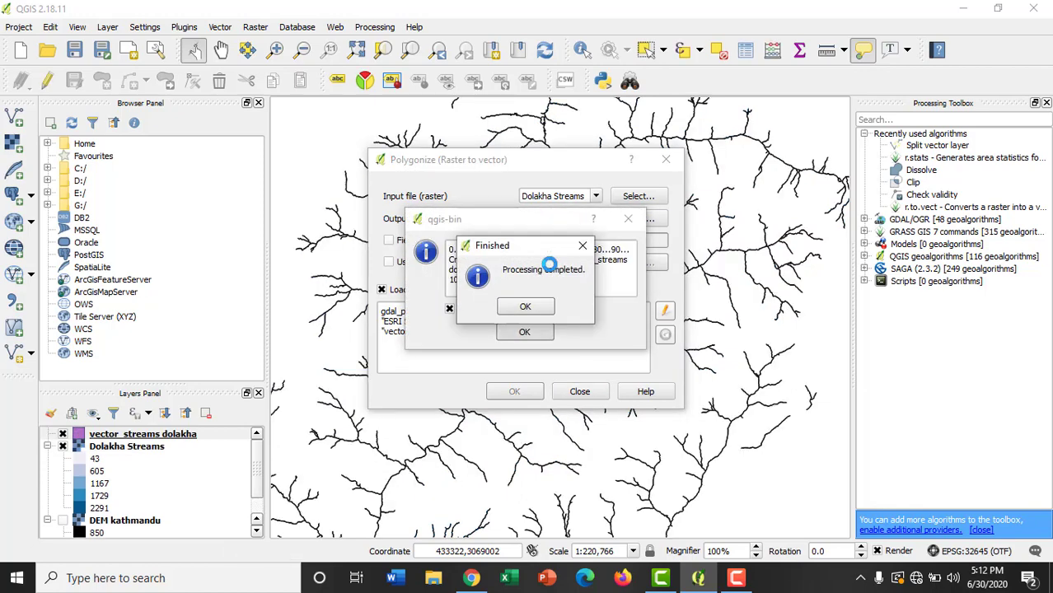
click(528, 307)
click(525, 332)
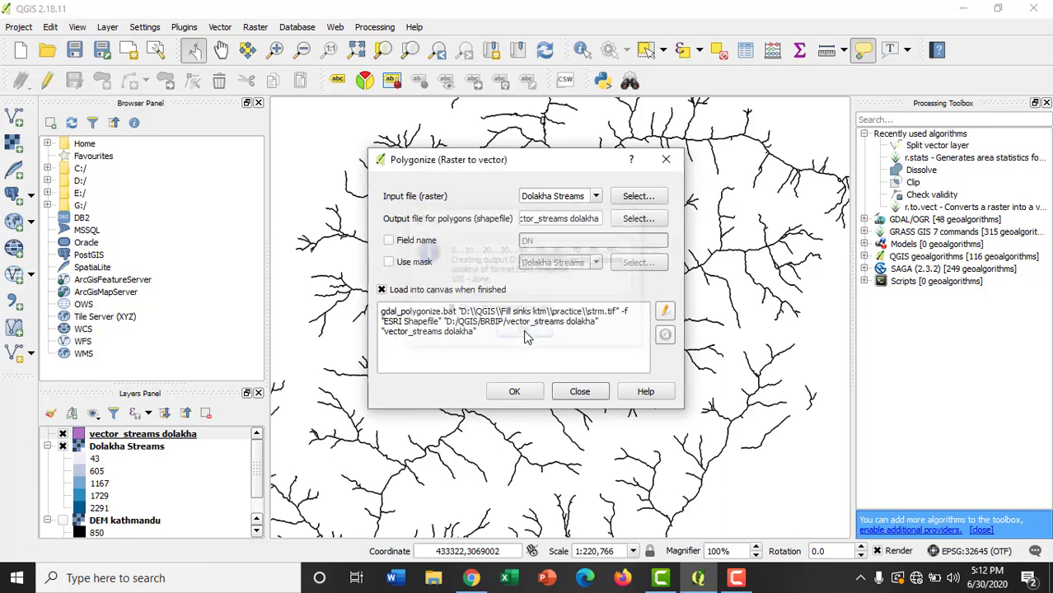
click(666, 159)
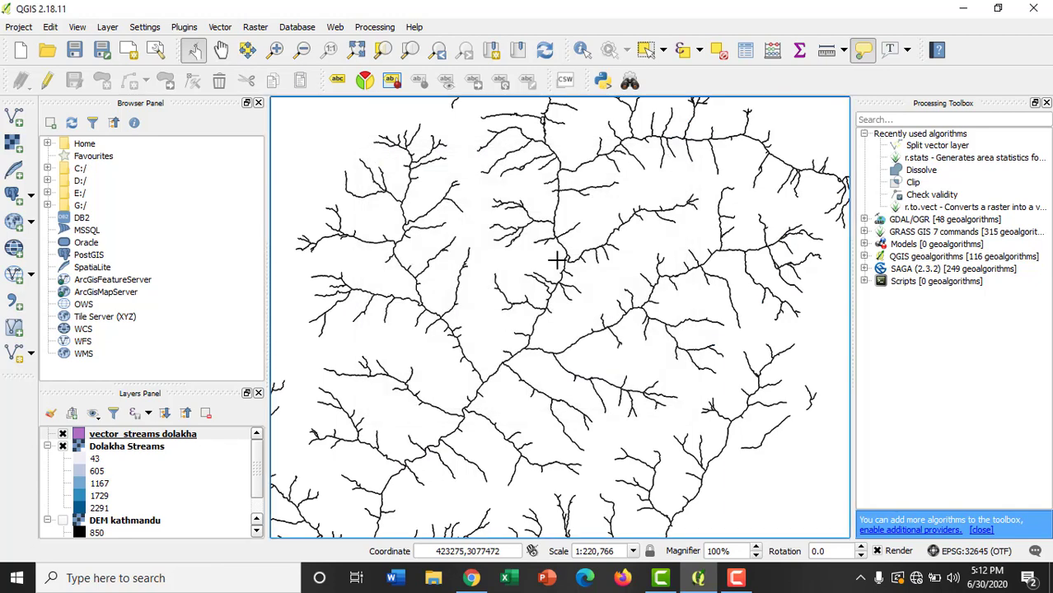
- Zoom out and toggle vector_streams dolakha to compare it with the stream raster
scroll(558, 258, down, 1)
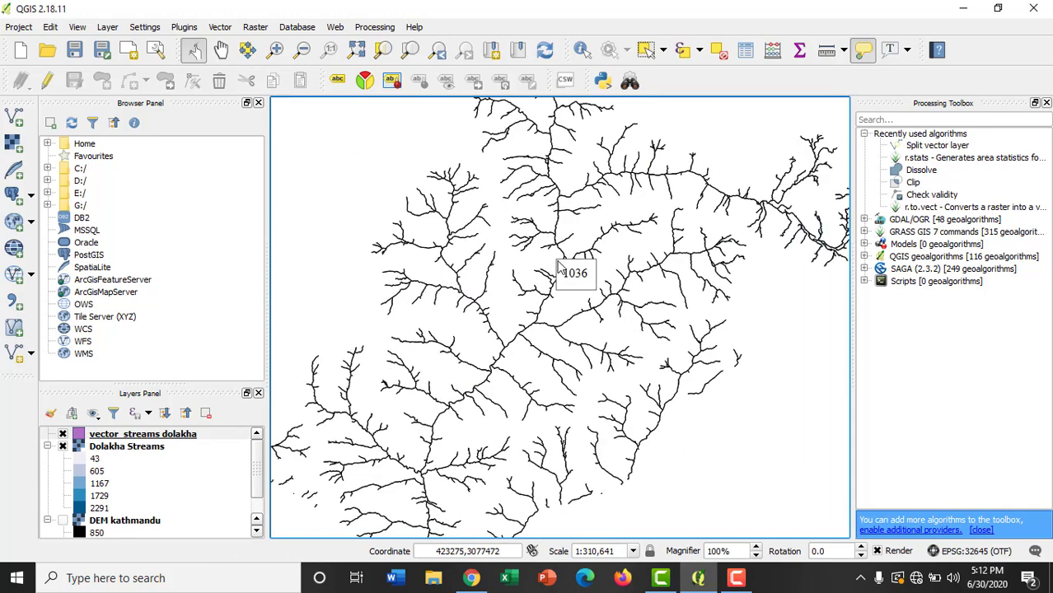
scroll(377, 369, down, 1)
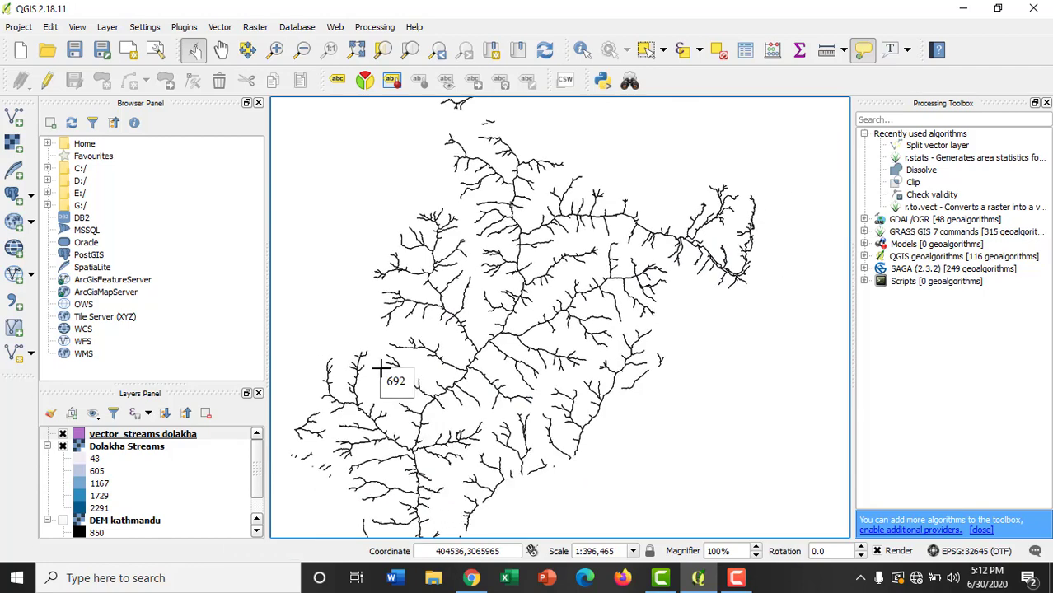
click(63, 435)
click(63, 434)
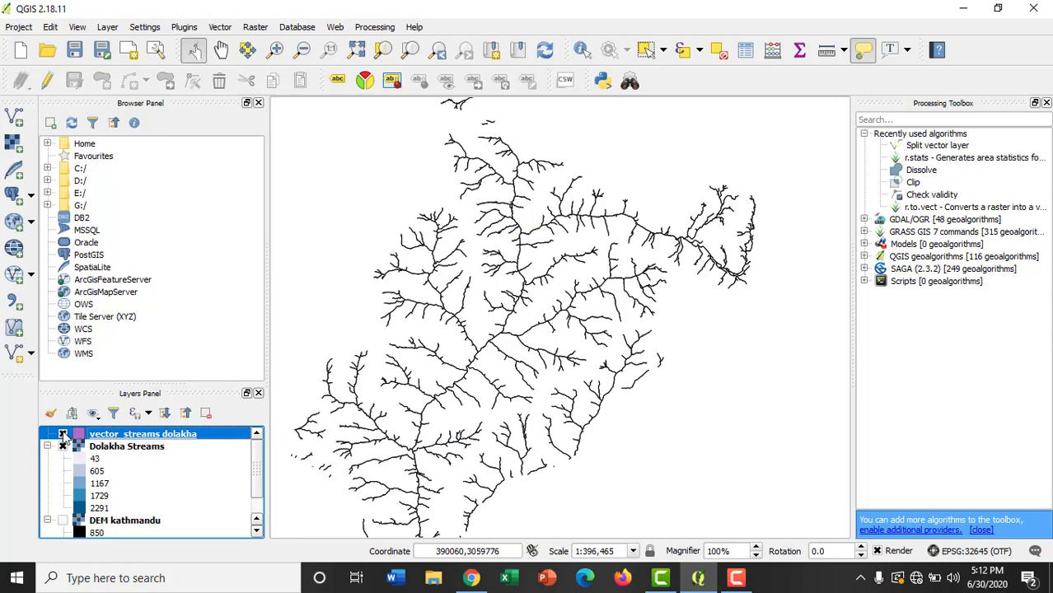
click(63, 435)
click(63, 435)
click(64, 435)
- Display DEM kathmandu and set Polygonize to convert it into the dem_vector shapefile
click(63, 523)
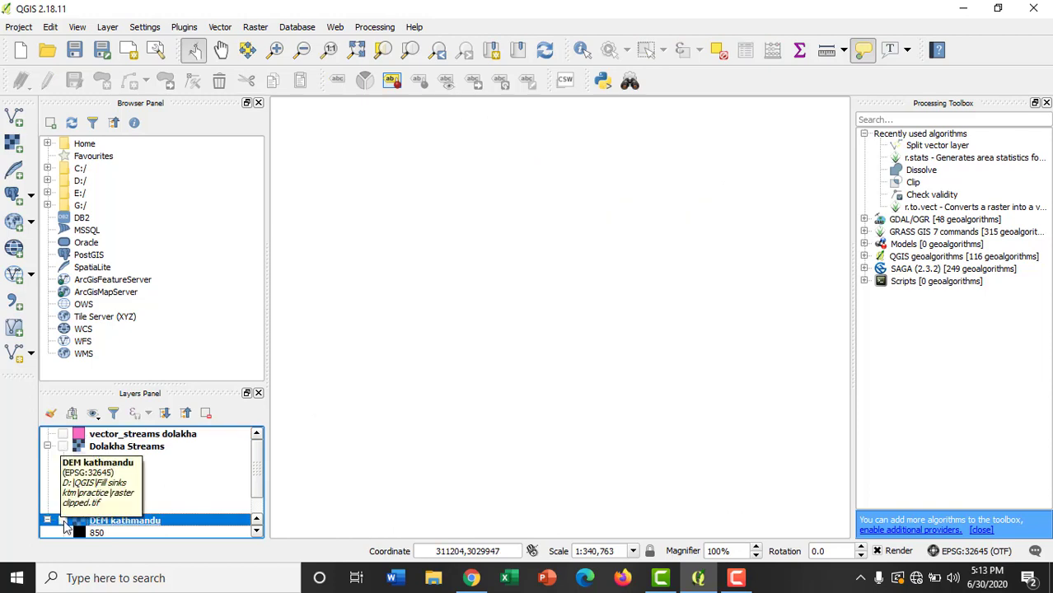
click(64, 521)
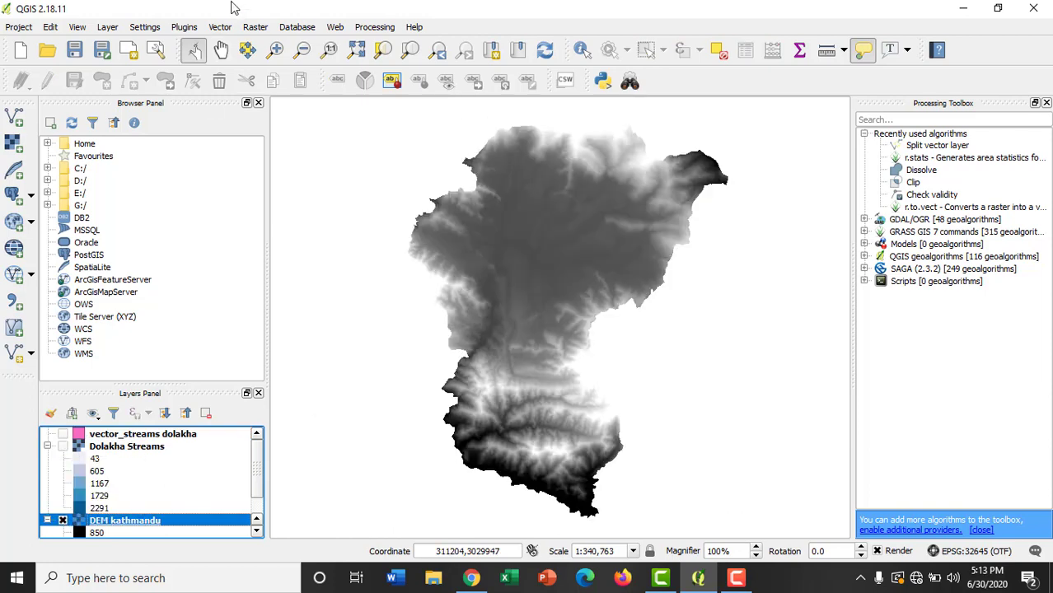
click(249, 27)
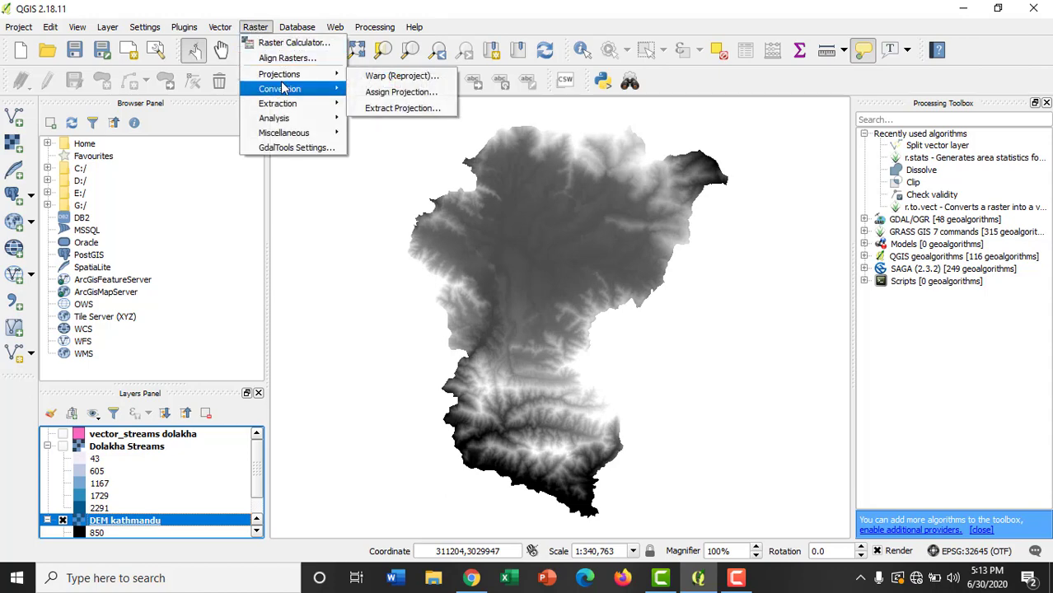
mouse_move(282, 88)
click(404, 107)
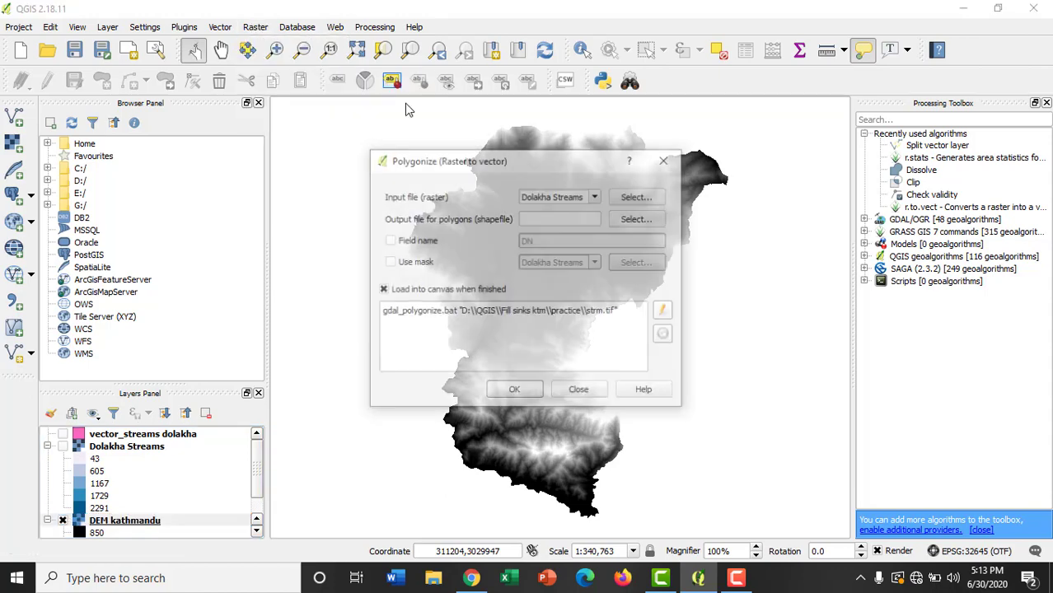
click(595, 196)
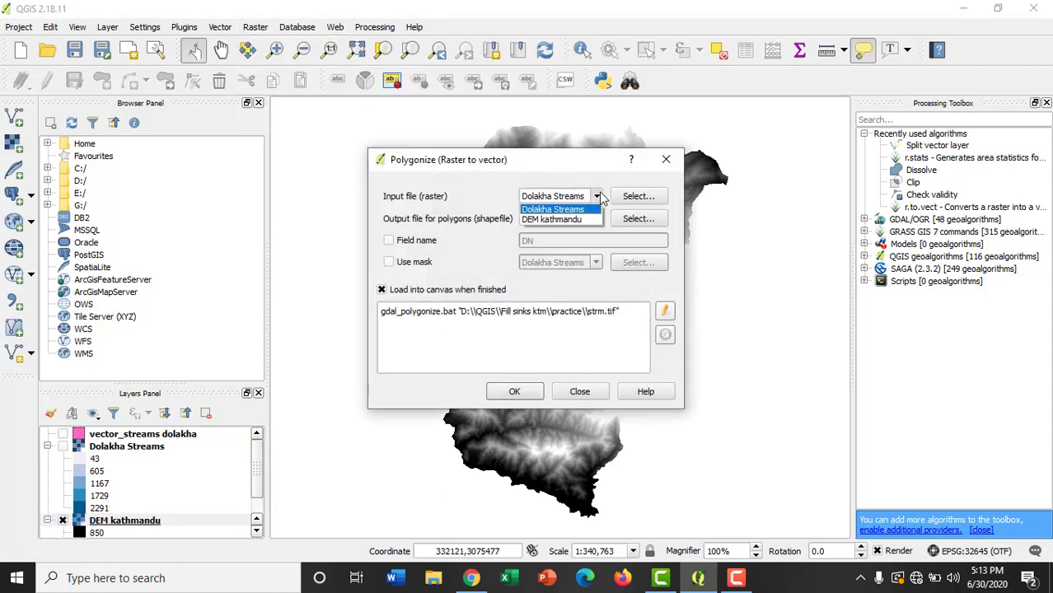
click(566, 222)
click(631, 219)
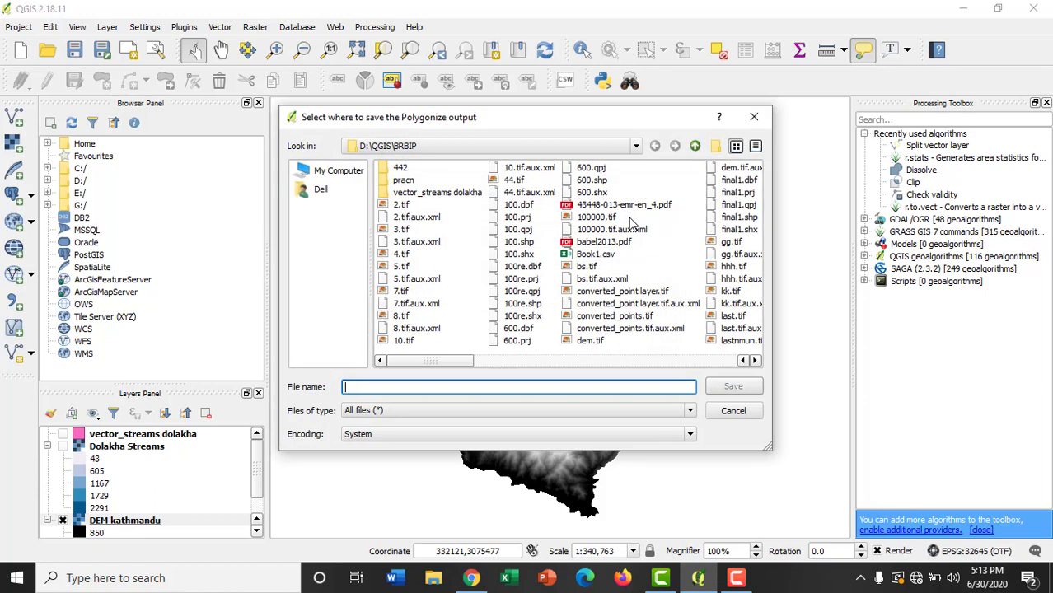
text(dem)
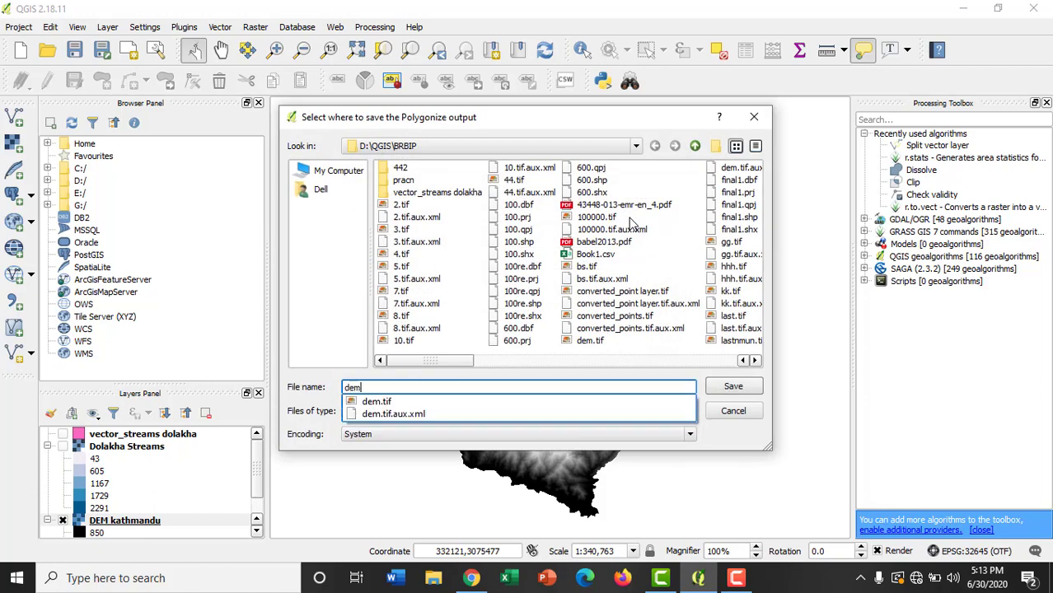
text(_vector)
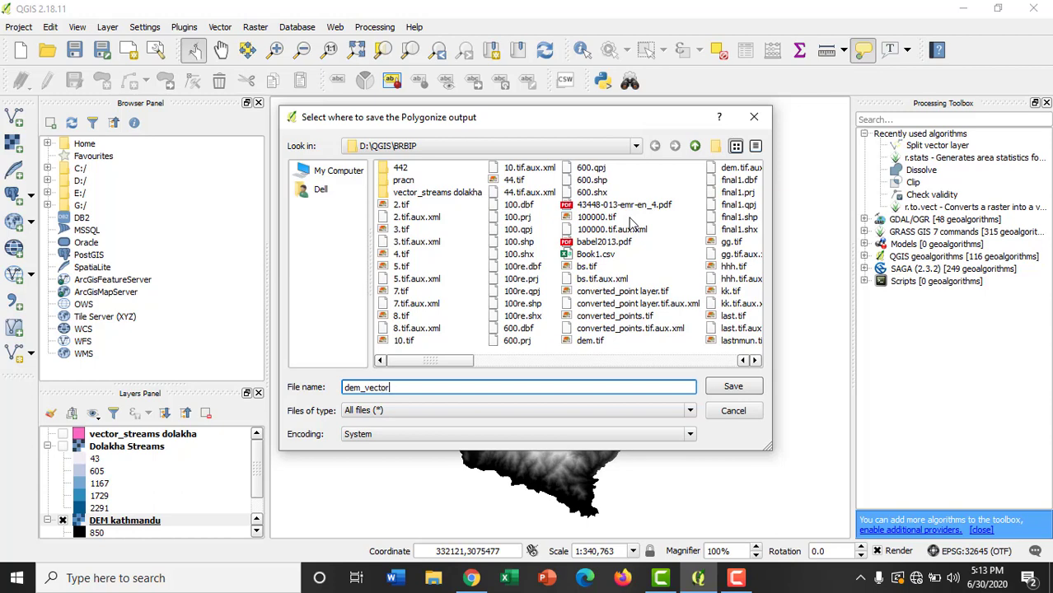
click(735, 386)
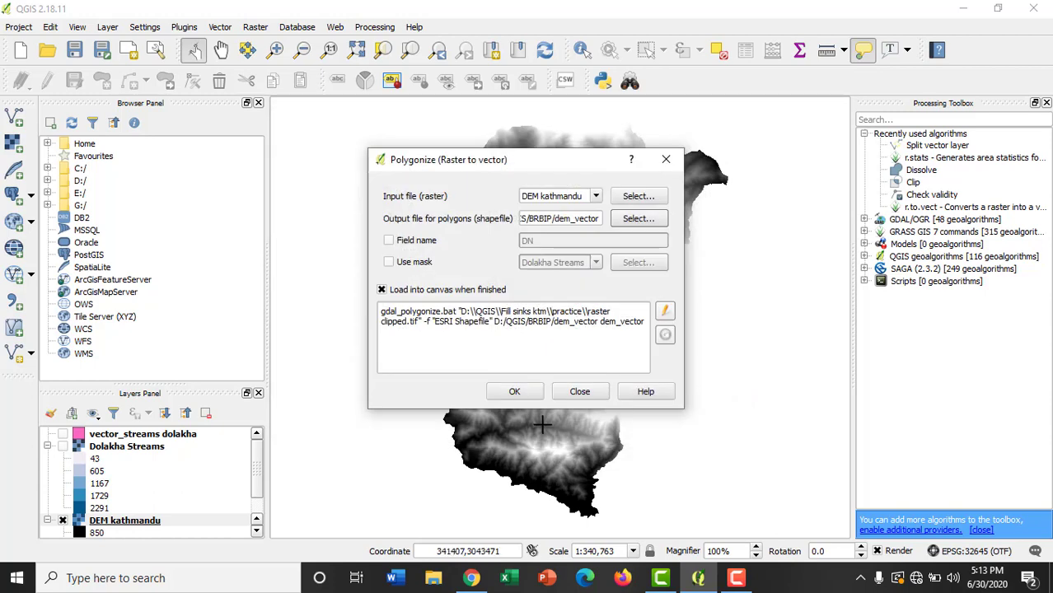
- Run the DEM polygonize, dismiss the completion messages and close the dialog
click(523, 392)
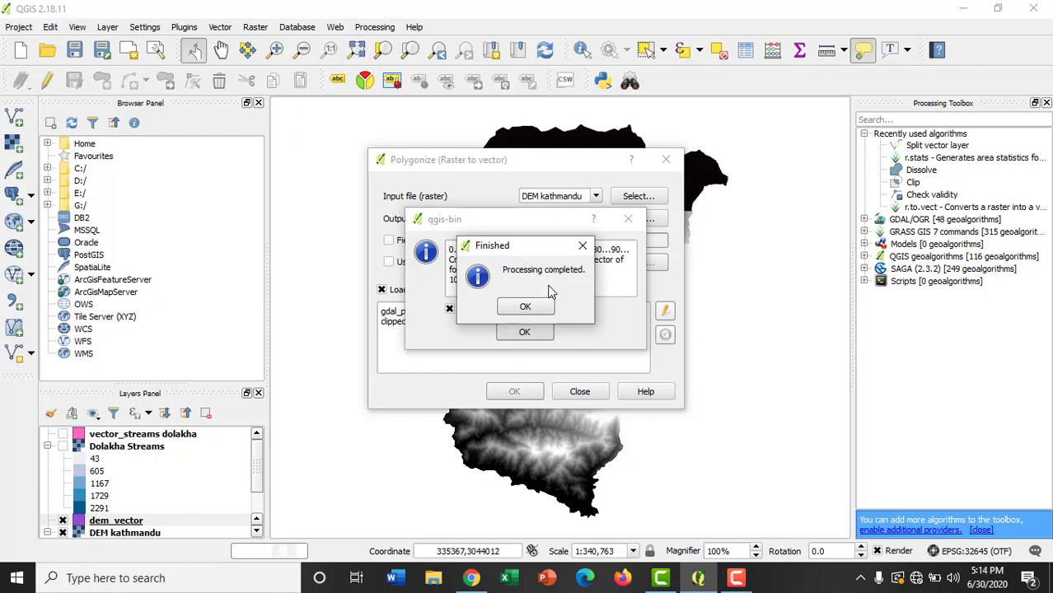
click(533, 307)
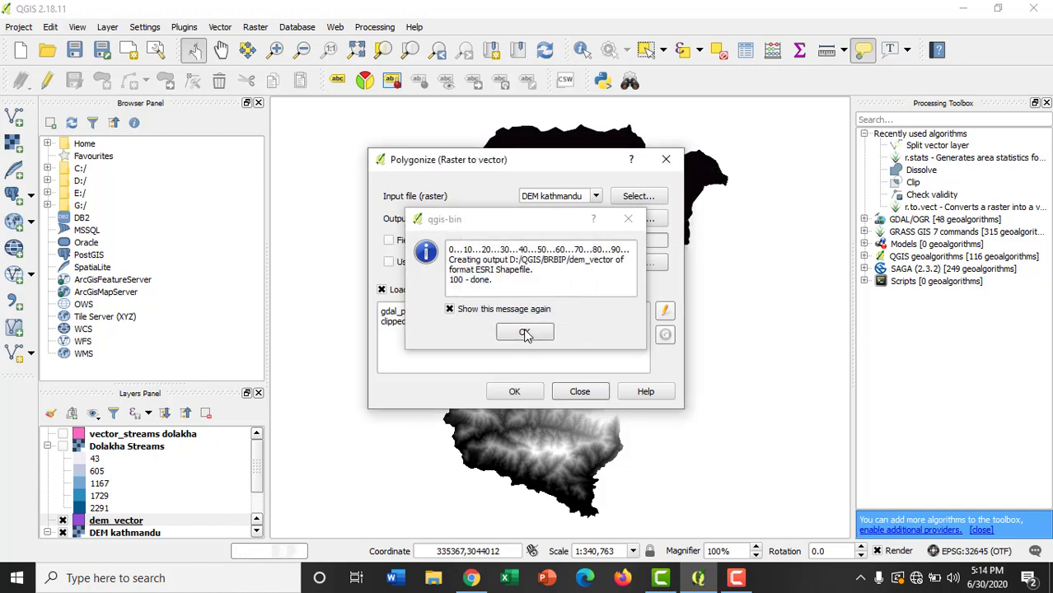
click(525, 334)
click(666, 159)
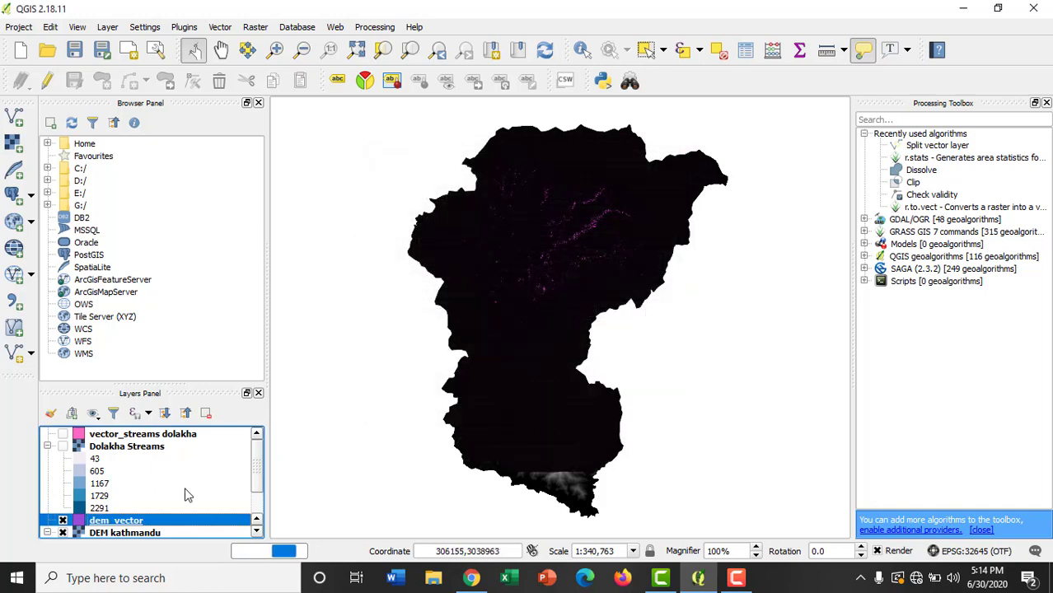
- Toggle DEM kathmandu and dem_vector to compare them, then zoom in
click(62, 533)
click(62, 533)
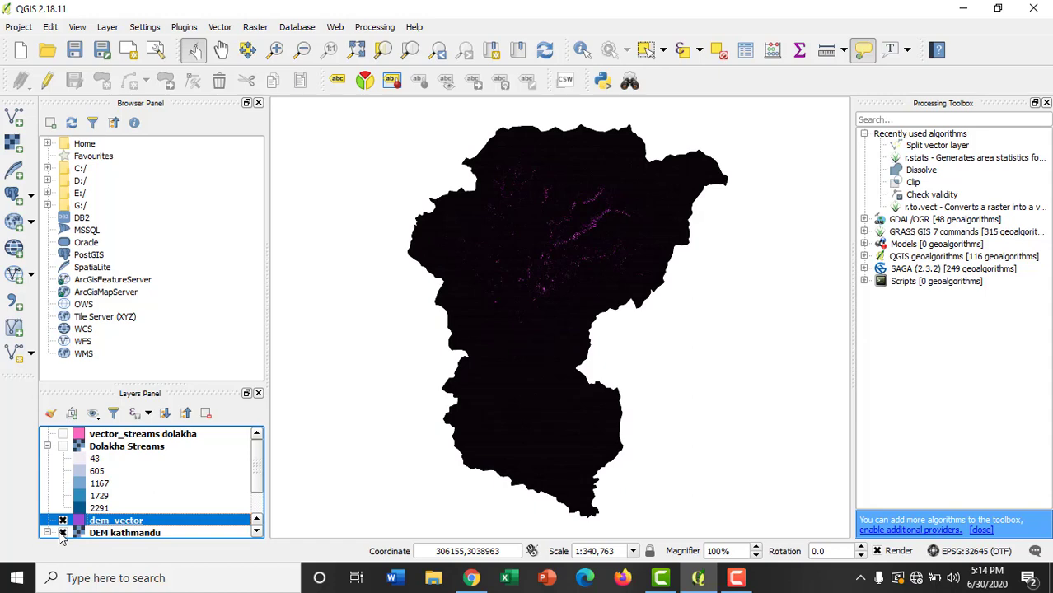
click(61, 520)
click(62, 520)
scroll(489, 265, up, 2)
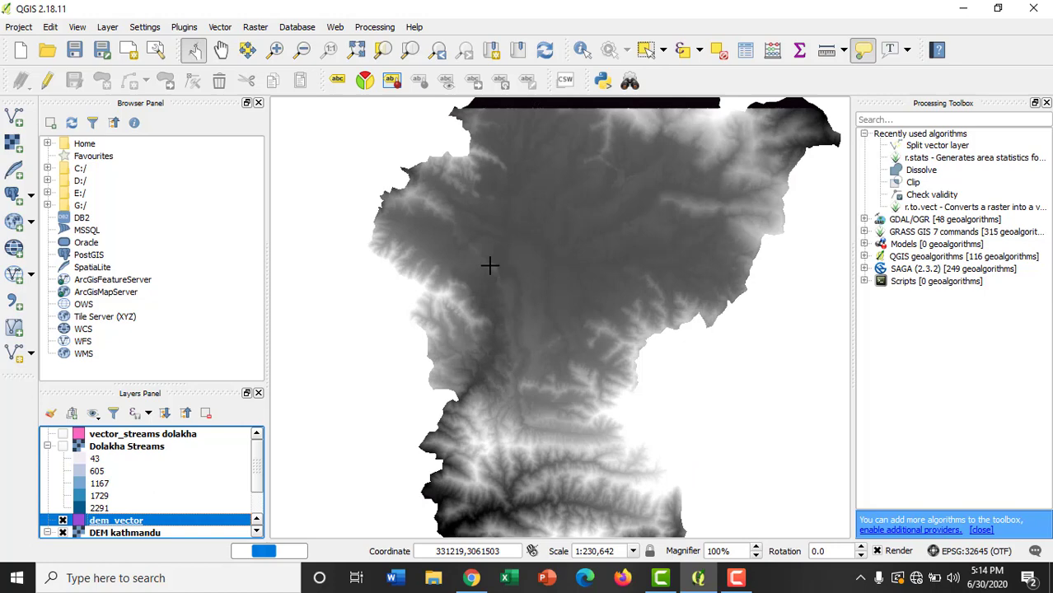
mouse_move(489, 265)
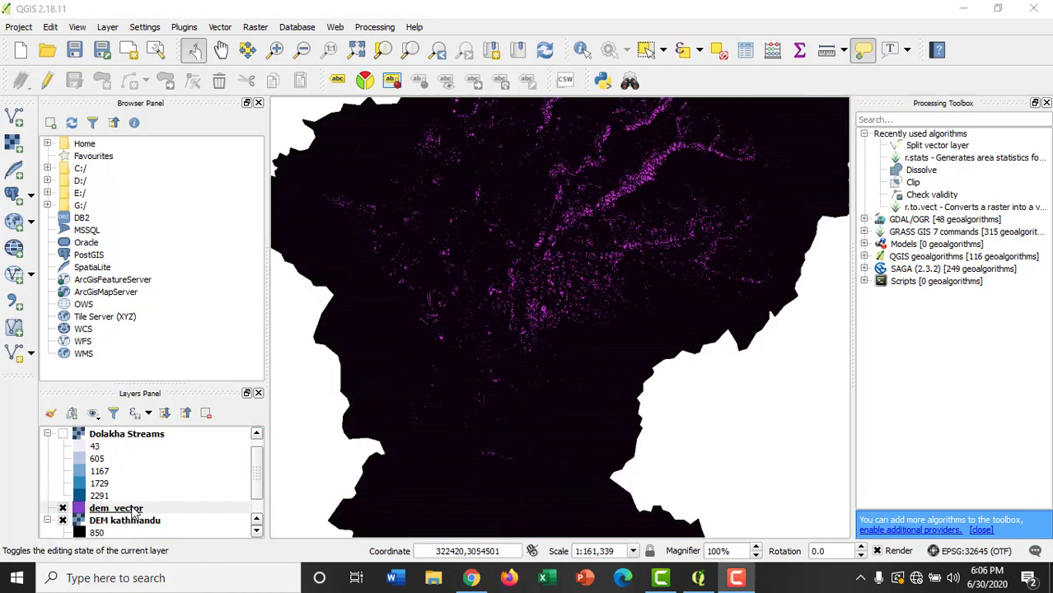
right_click(134, 509)
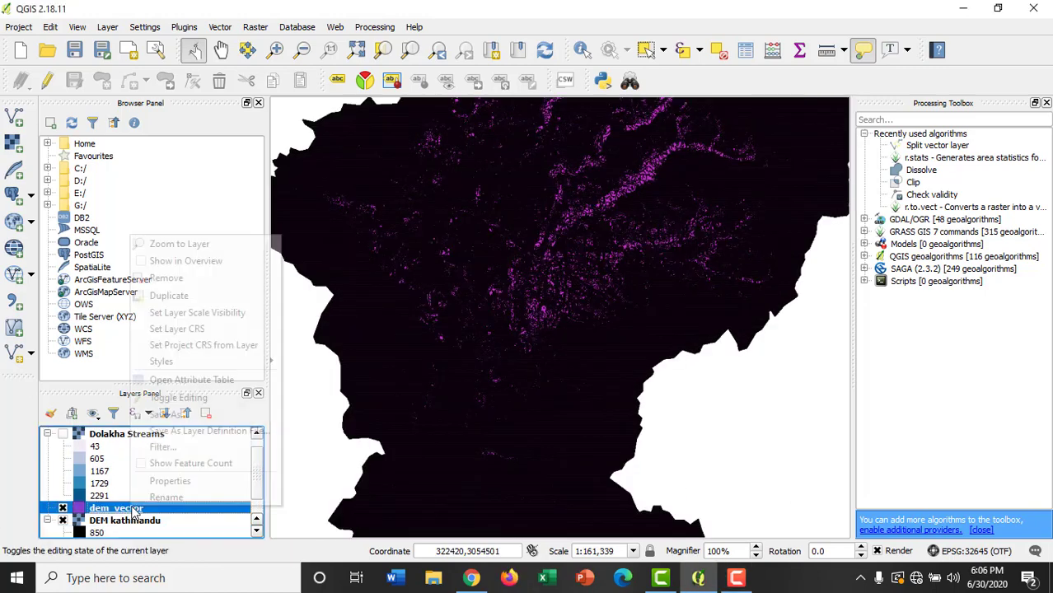
click(229, 380)
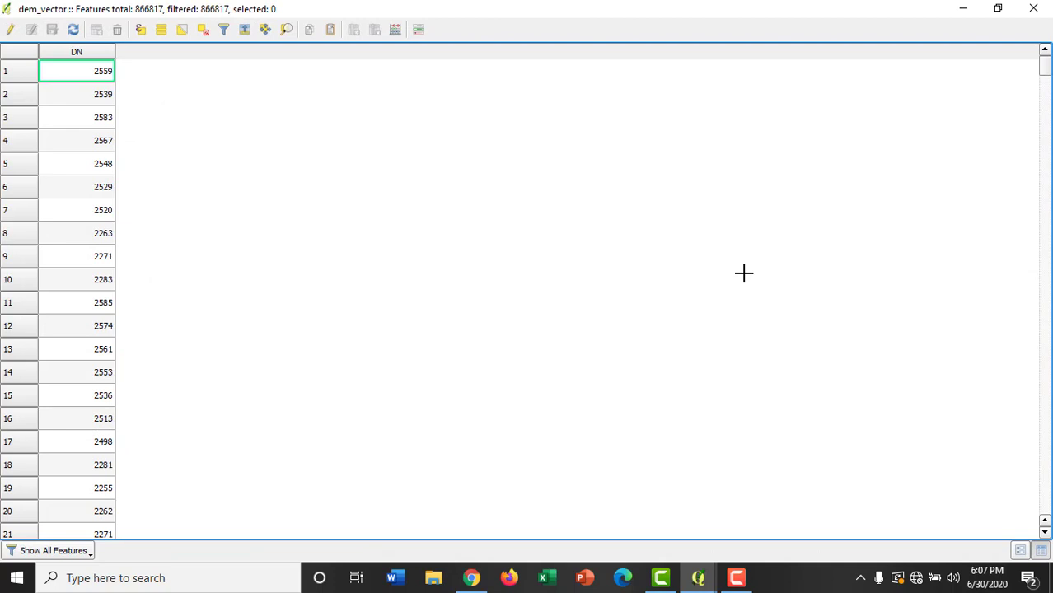
key(Down)
key(Down)
key(Down)
key(Down)
key(Down)
key(Down)
key(Down)
key(Down)
key(Down)
key(Down)
key(Down)
key(Down)
key(Down)
key(Down)
key(Down)
key(Down)
key(Down)
key(Down)
key(Down)
key(Down)
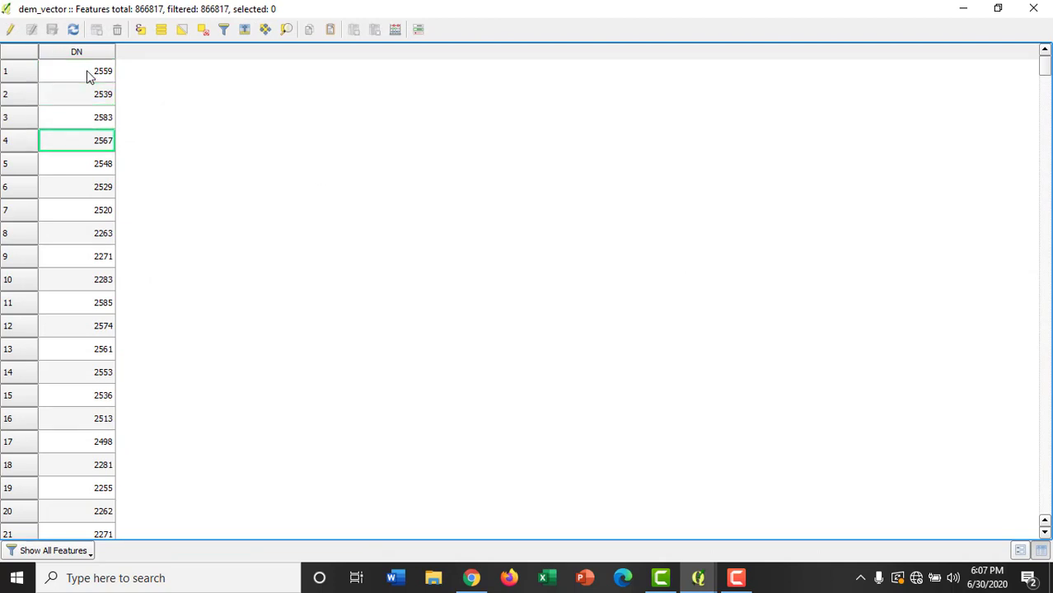
key(Down)
key(Down)
key(Down)
key(Down)
key(Down)
key(Down)
key(Down)
key(Down)
key(Down)
key(Down)
key(Down)
key(Down)
key(Down)
key(Down)
key(Down)
key(Down)
key(Down)
key(Down)
key(Down)
key(Down)
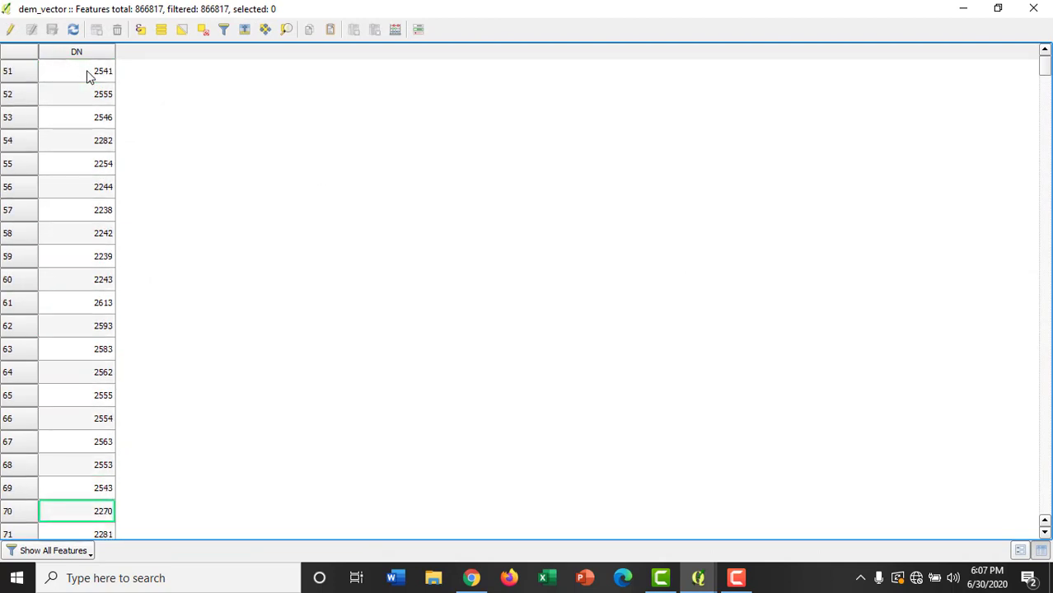
click(1032, 8)
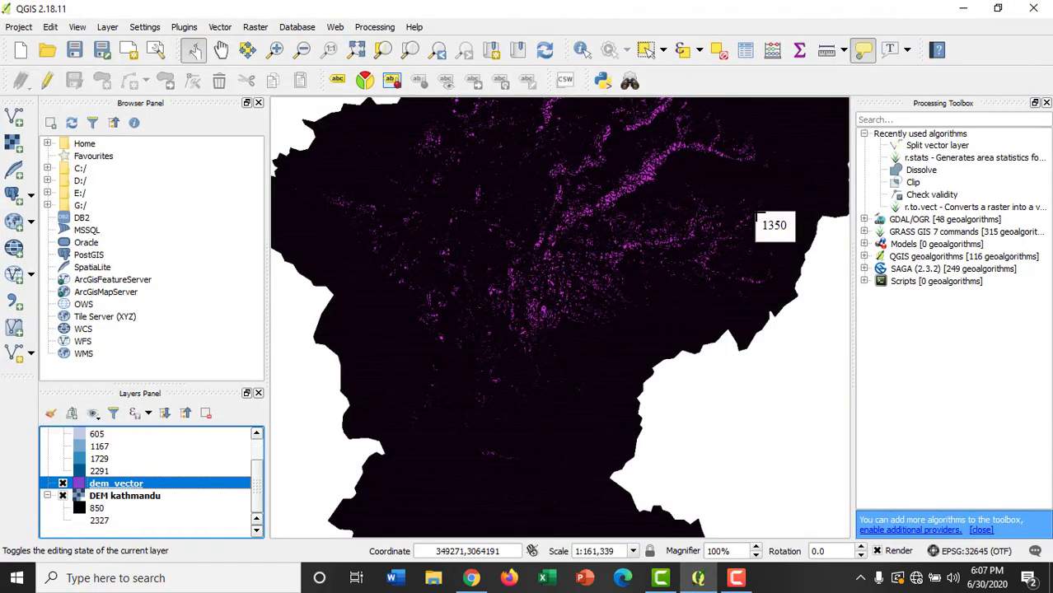